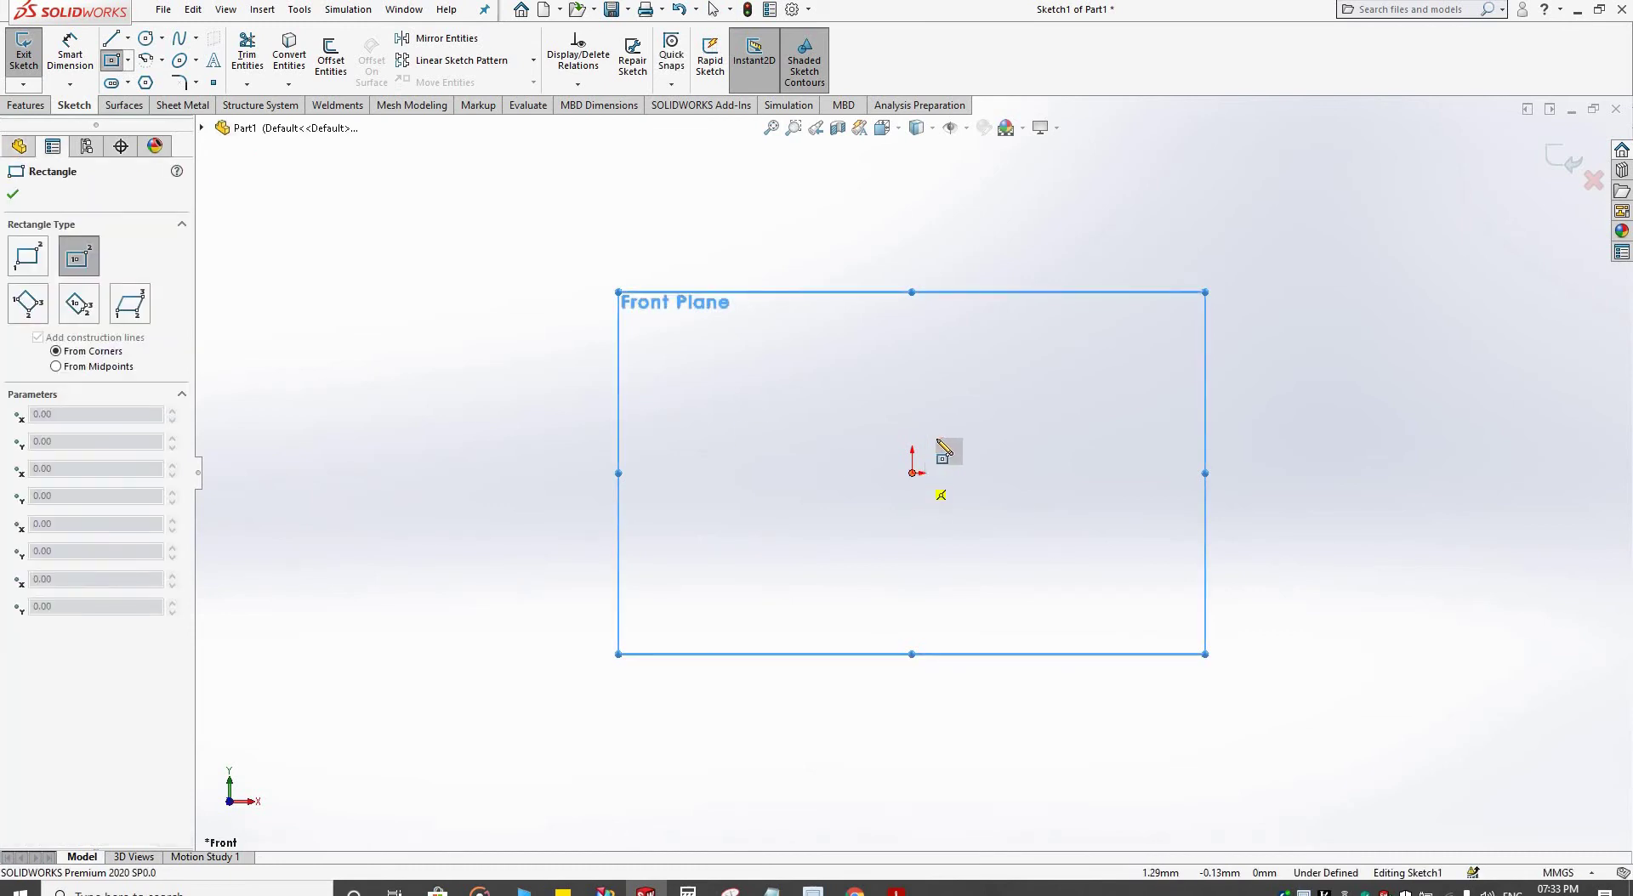
Step: Sketch a center rectangle about 56 mm wide and 52 mm high, centred on the origin of the front plane
{"action": "left_click", "coordinate": [913, 473]}
{"action": "left_click", "coordinate": [1005, 388]}
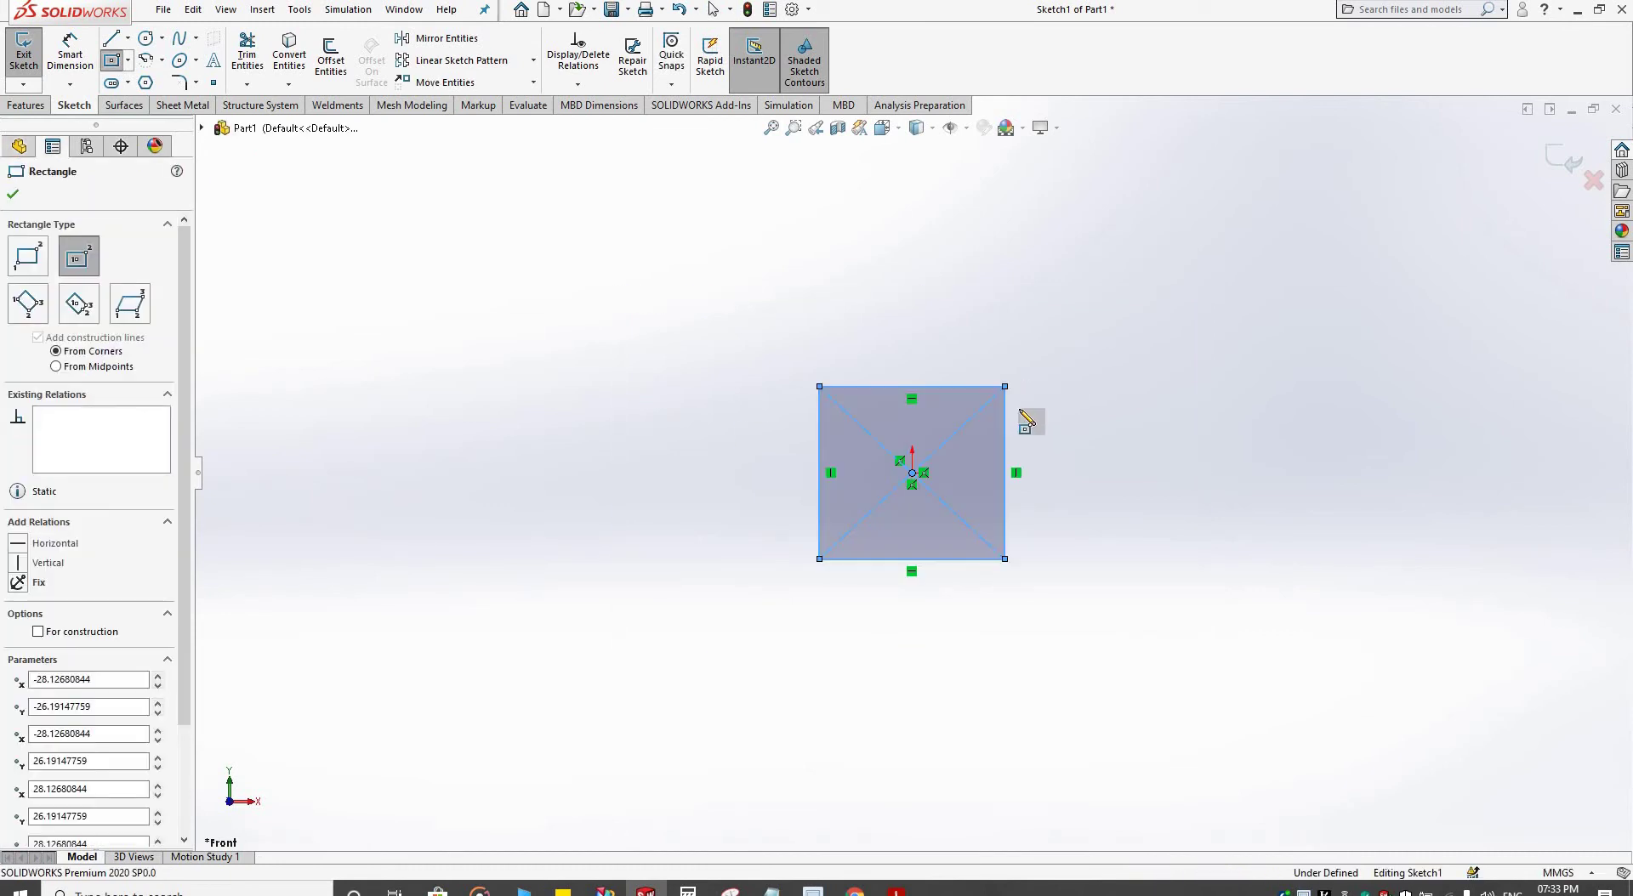
{"action": "left_click", "coordinate": [13, 194]}
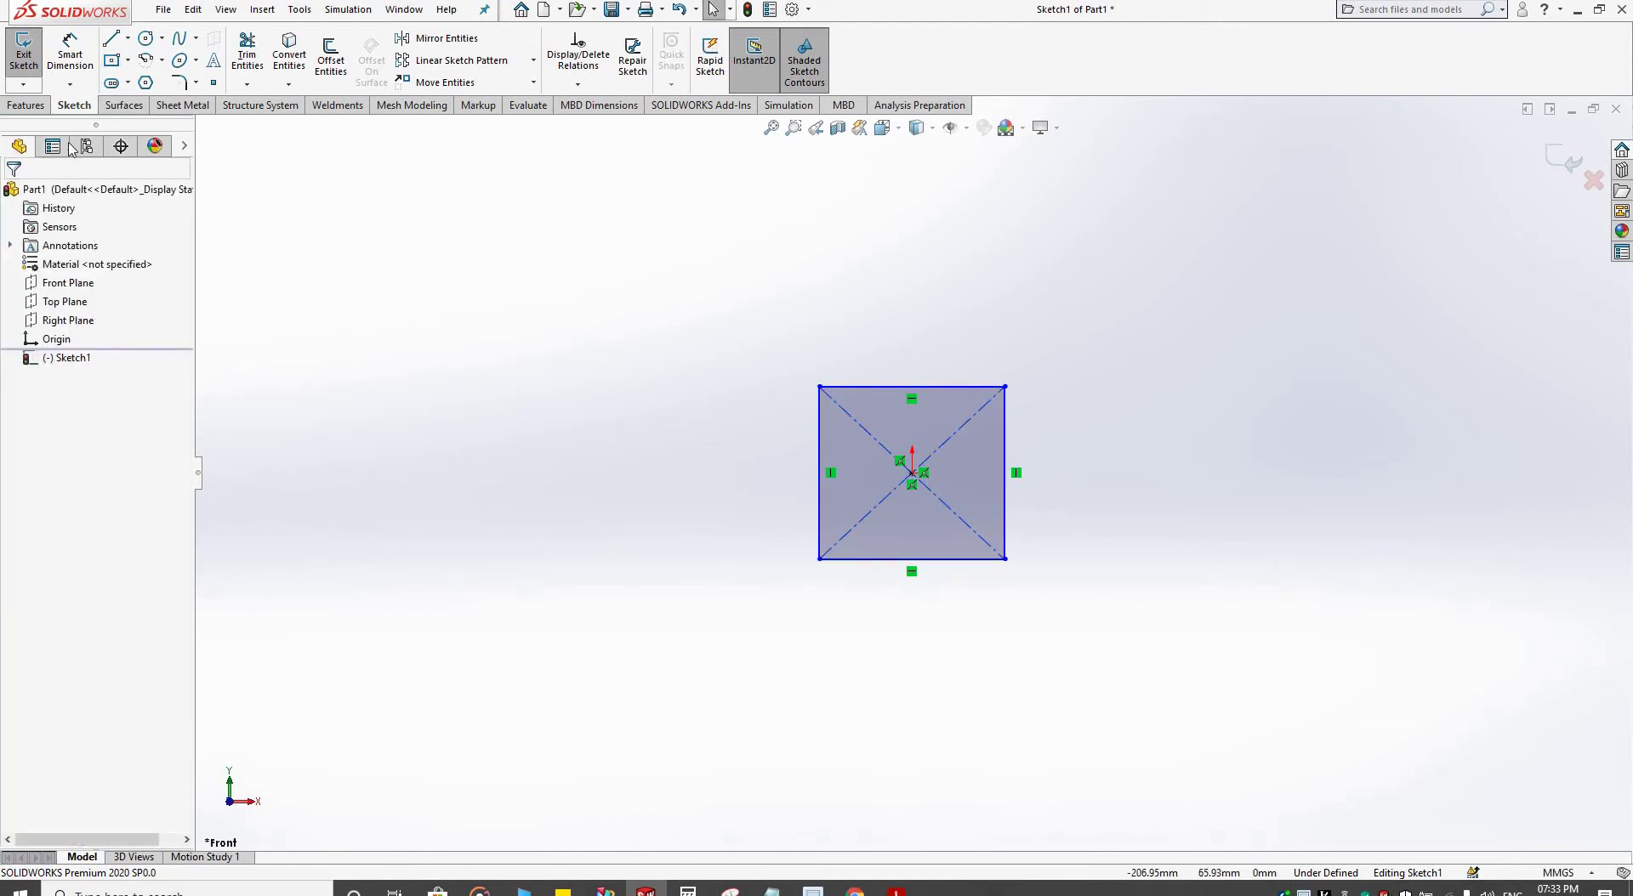
Step: Dimension the rectangle's height and width to 50 mm each
{"action": "left_click", "coordinate": [84, 64]}
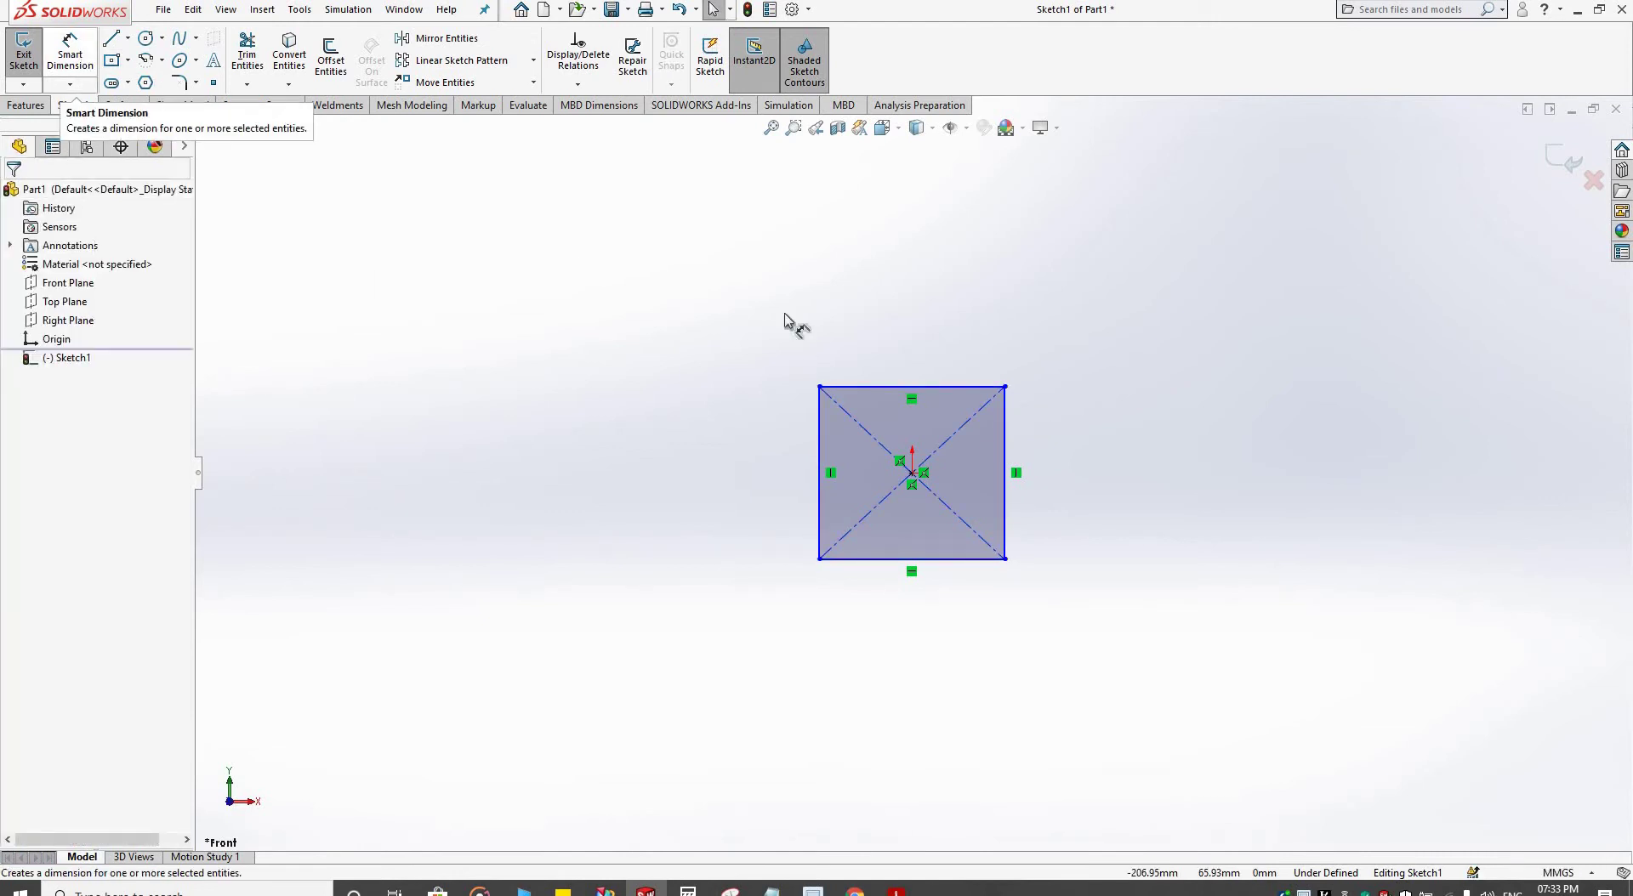
{"action": "left_click", "coordinate": [1006, 459]}
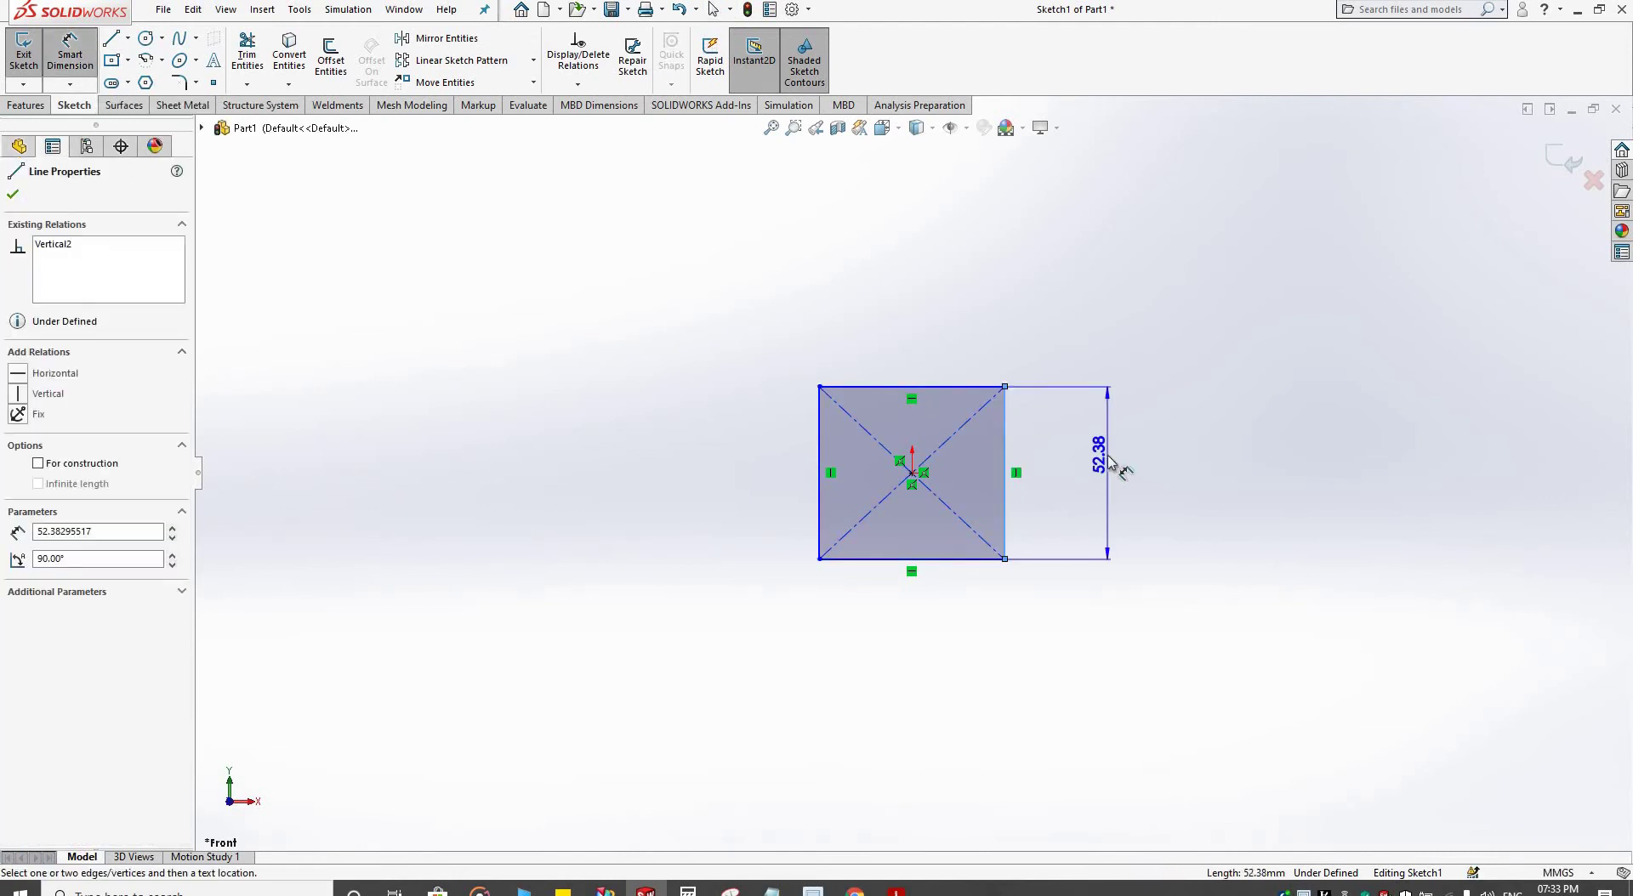
{"action": "left_click", "coordinate": [1108, 467]}
{"action": "type", "text": "50"}
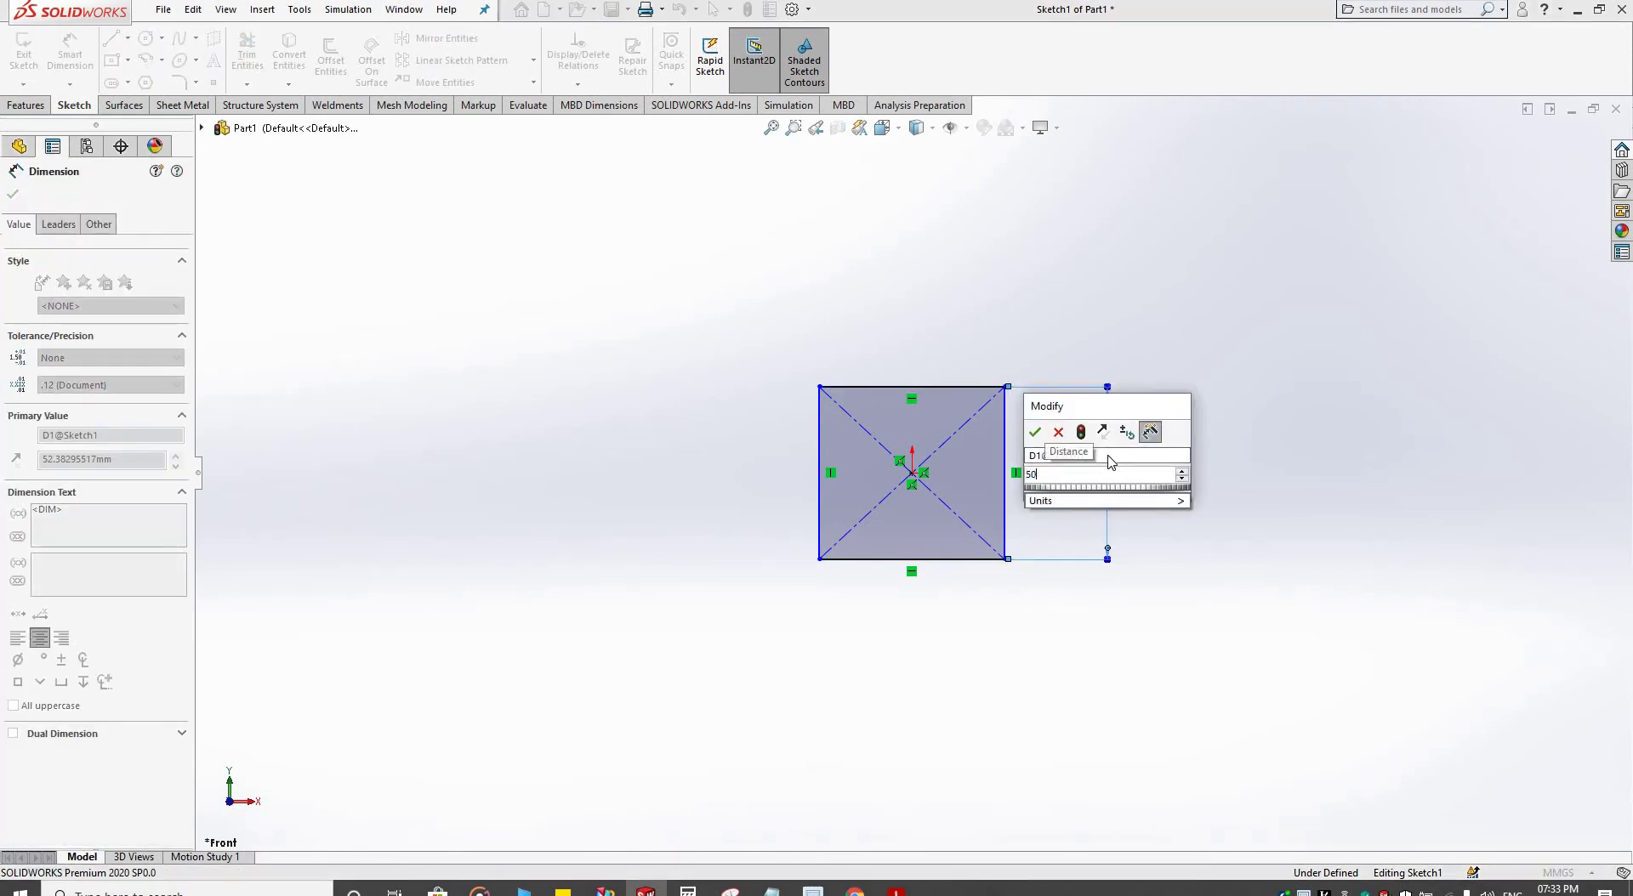
{"action": "key", "text": "Return"}
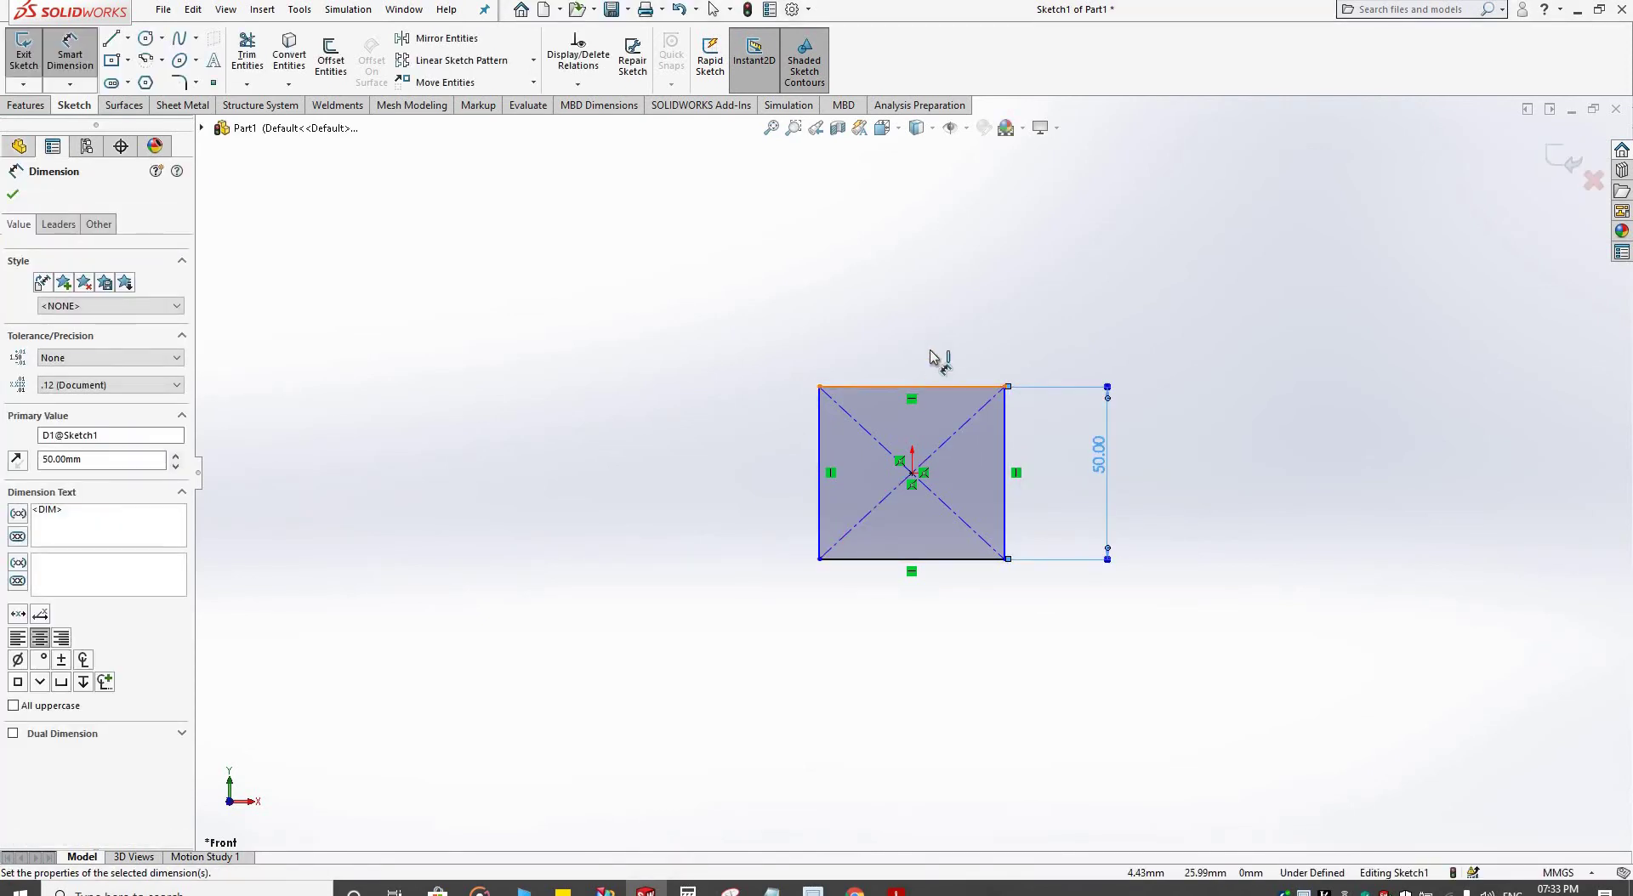
{"action": "left_click", "coordinate": [931, 387]}
{"action": "left_click", "coordinate": [931, 323]}
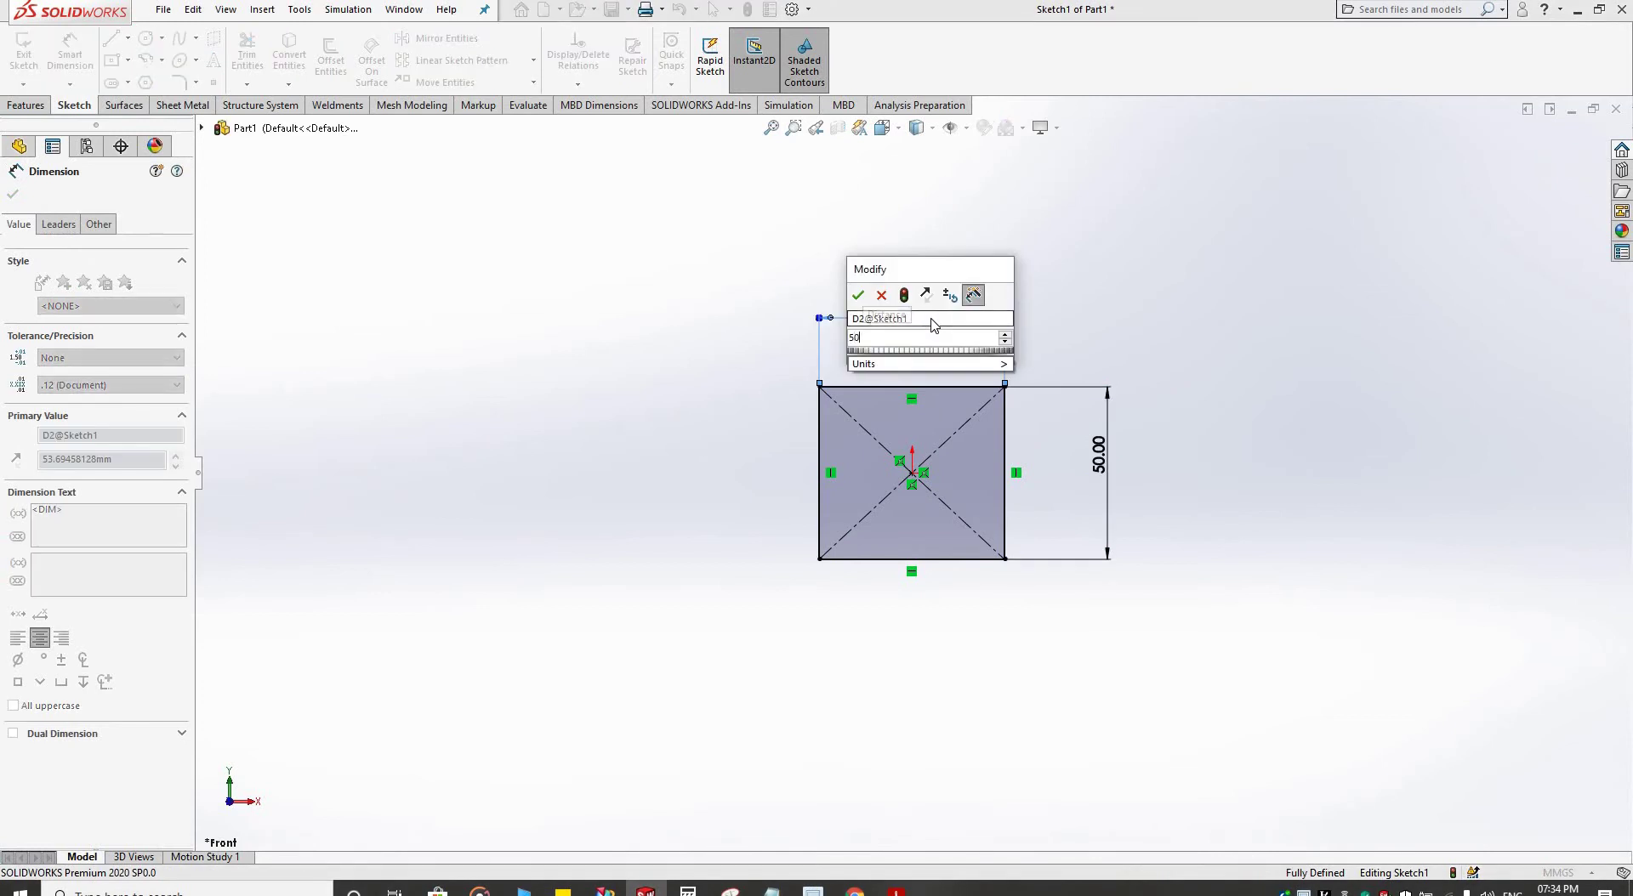
{"action": "type", "text": "50"}
{"action": "key", "text": "Return"}
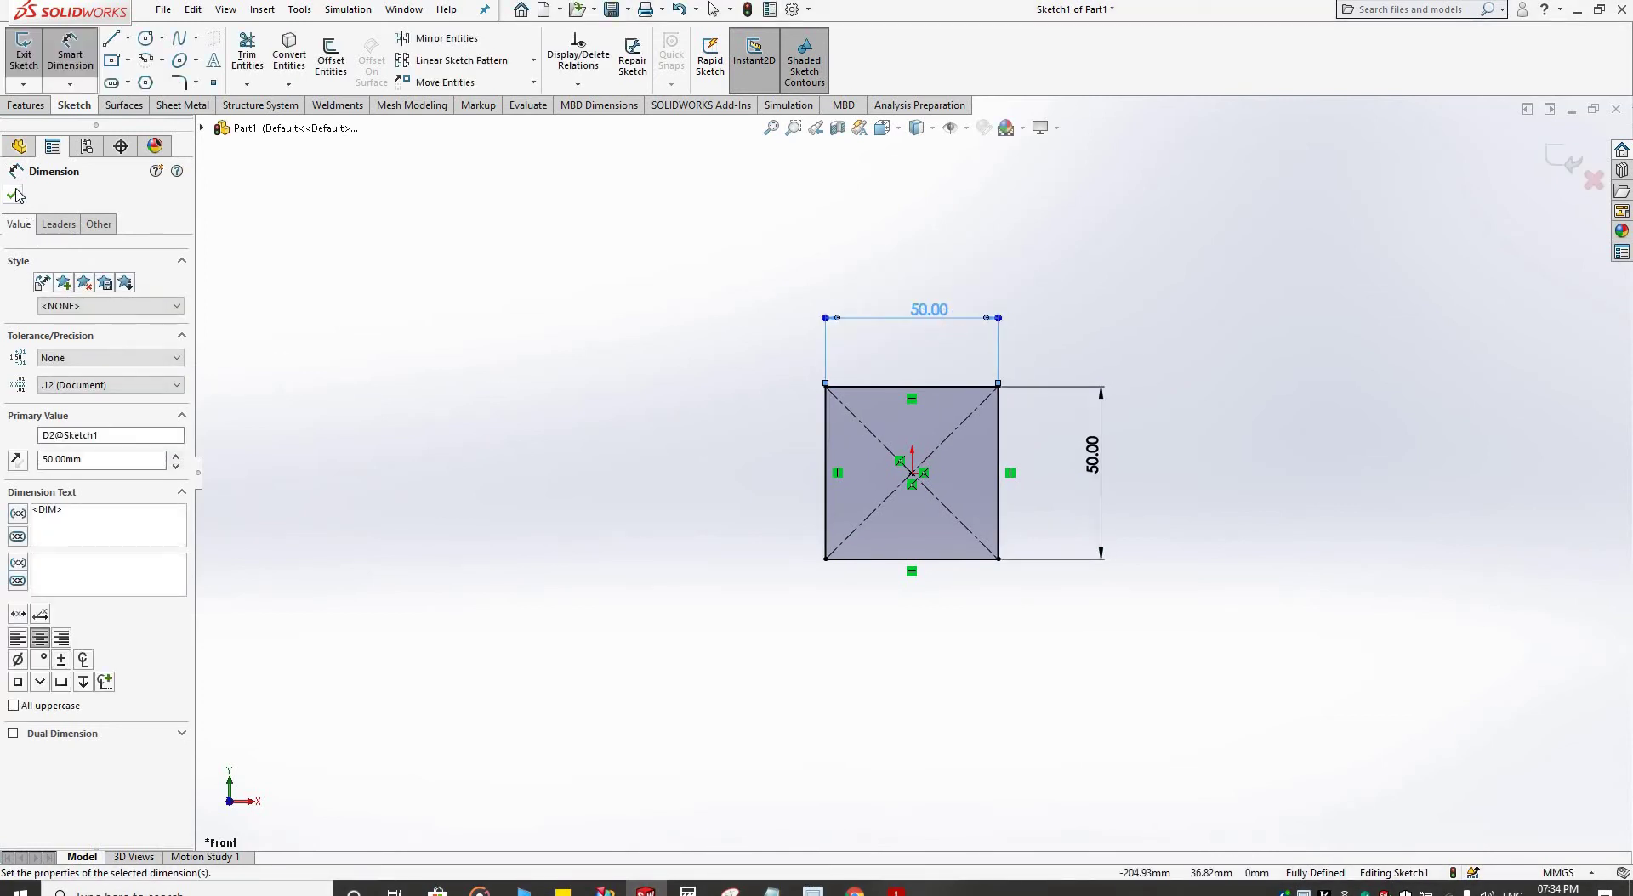
{"action": "left_click", "coordinate": [15, 195]}
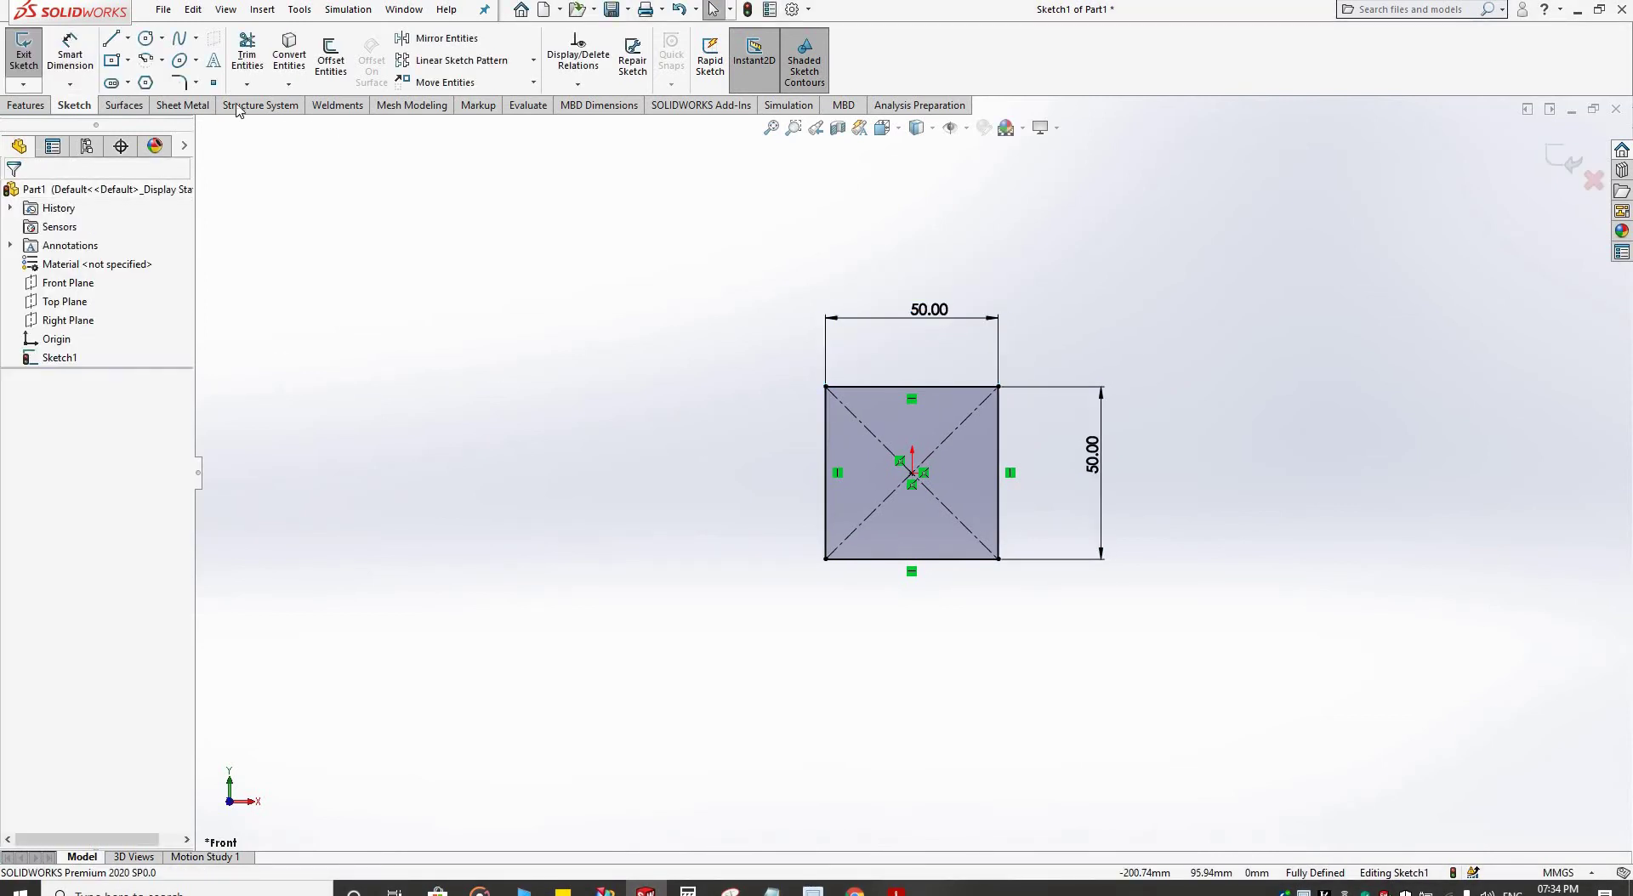
Step: Offset the square profile outward by 2 mm with Offset Entities and exit the sketch
{"action": "left_click", "coordinate": [316, 82]}
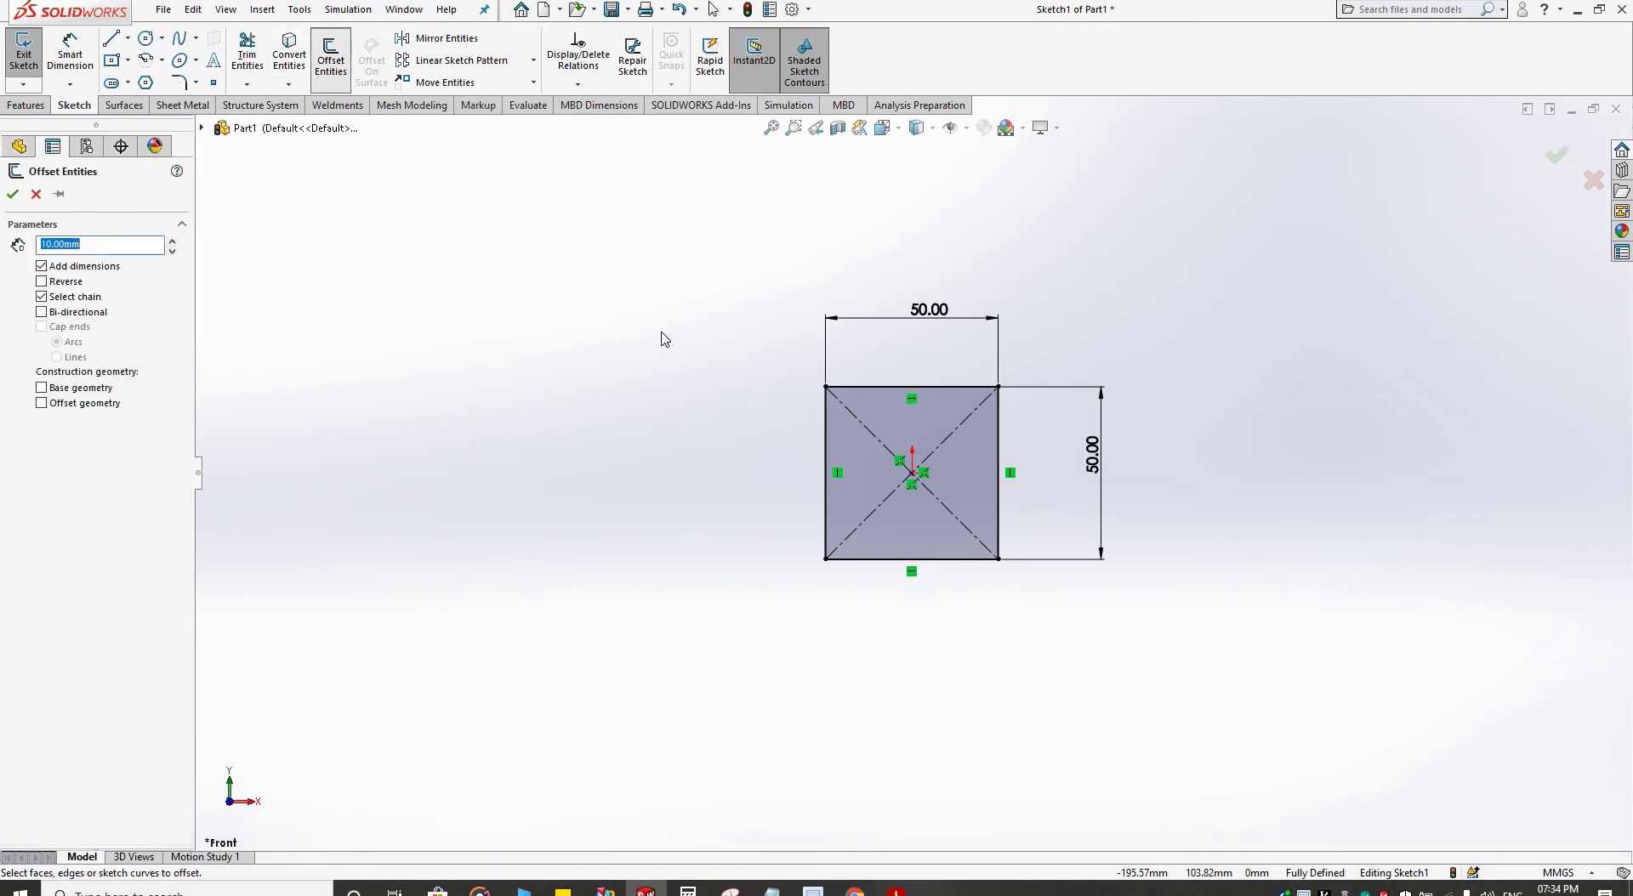
{"action": "left_click", "coordinate": [827, 414]}
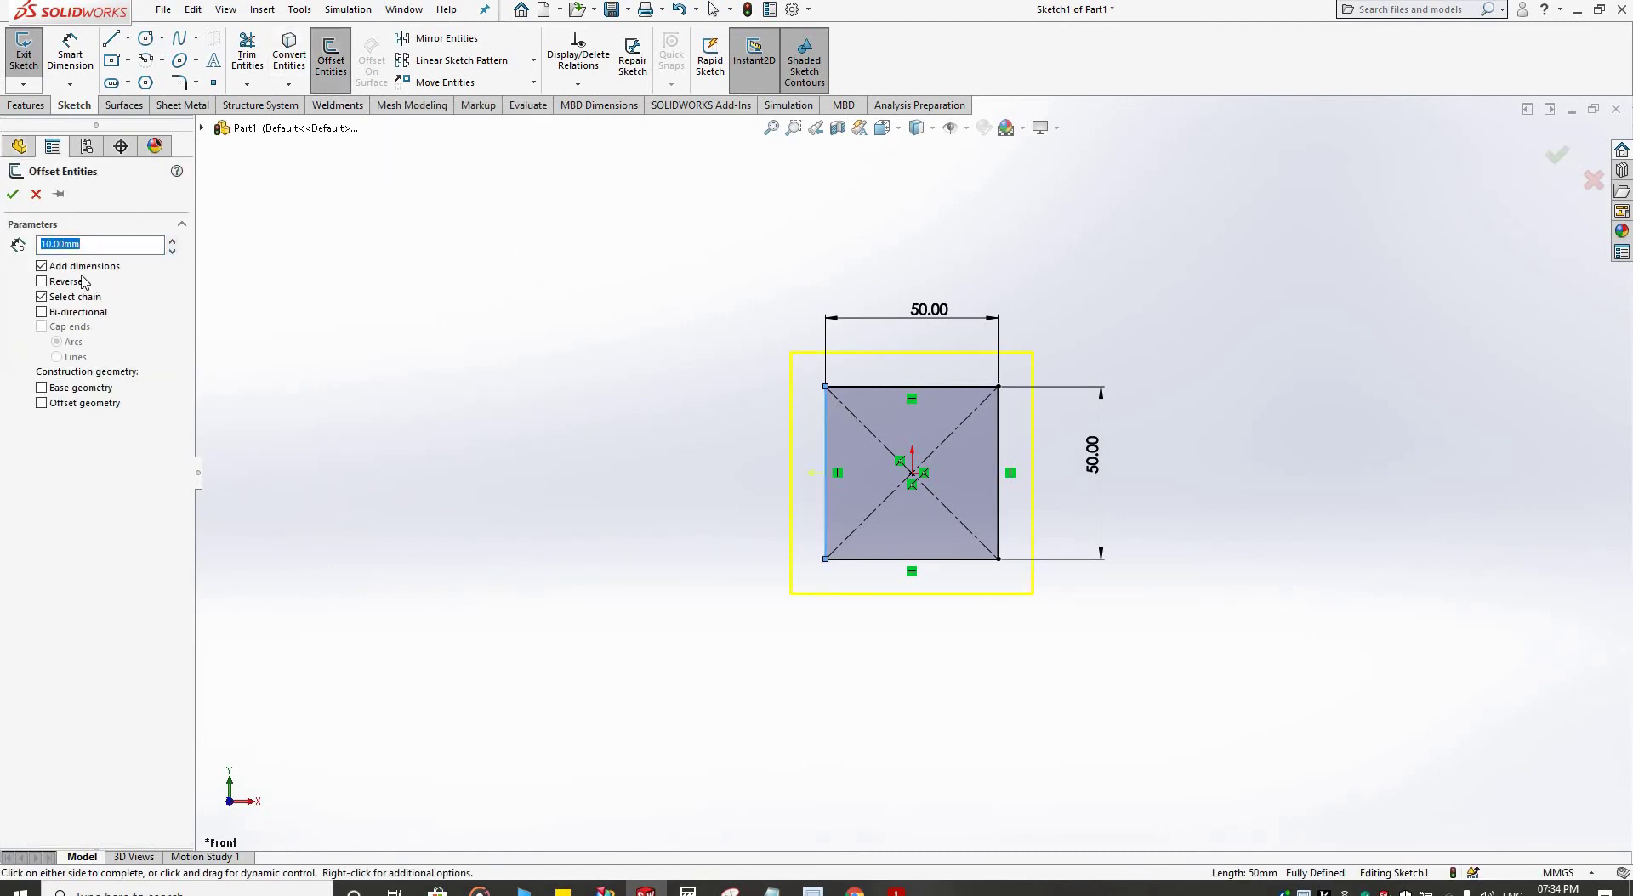
{"action": "type", "text": "2"}
{"action": "key", "text": "Return"}
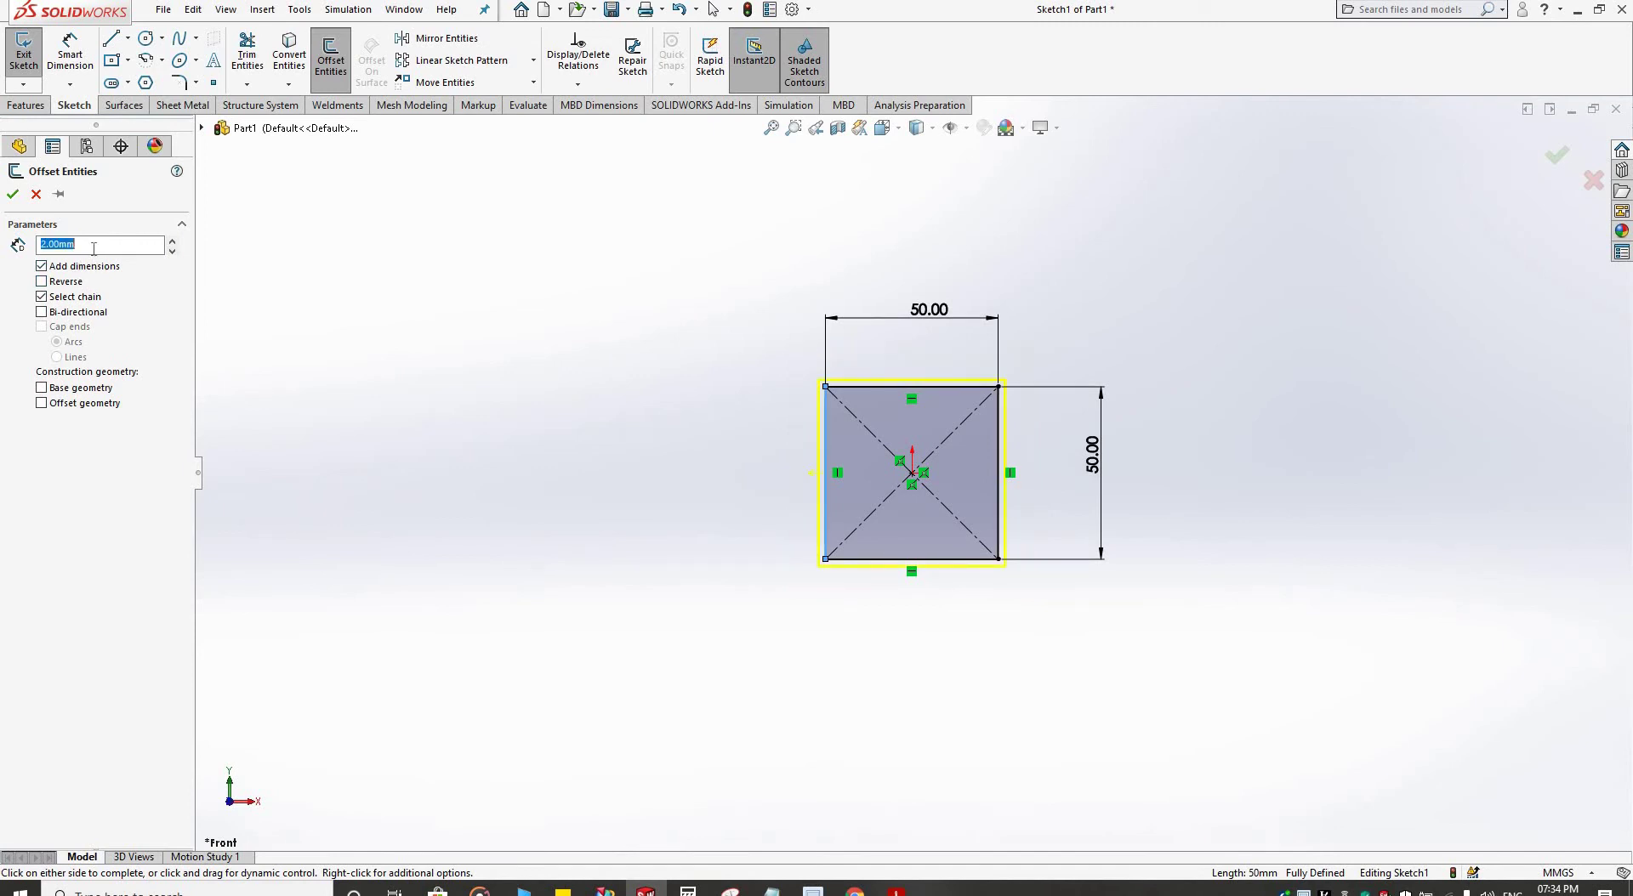
{"action": "left_click", "coordinate": [13, 195]}
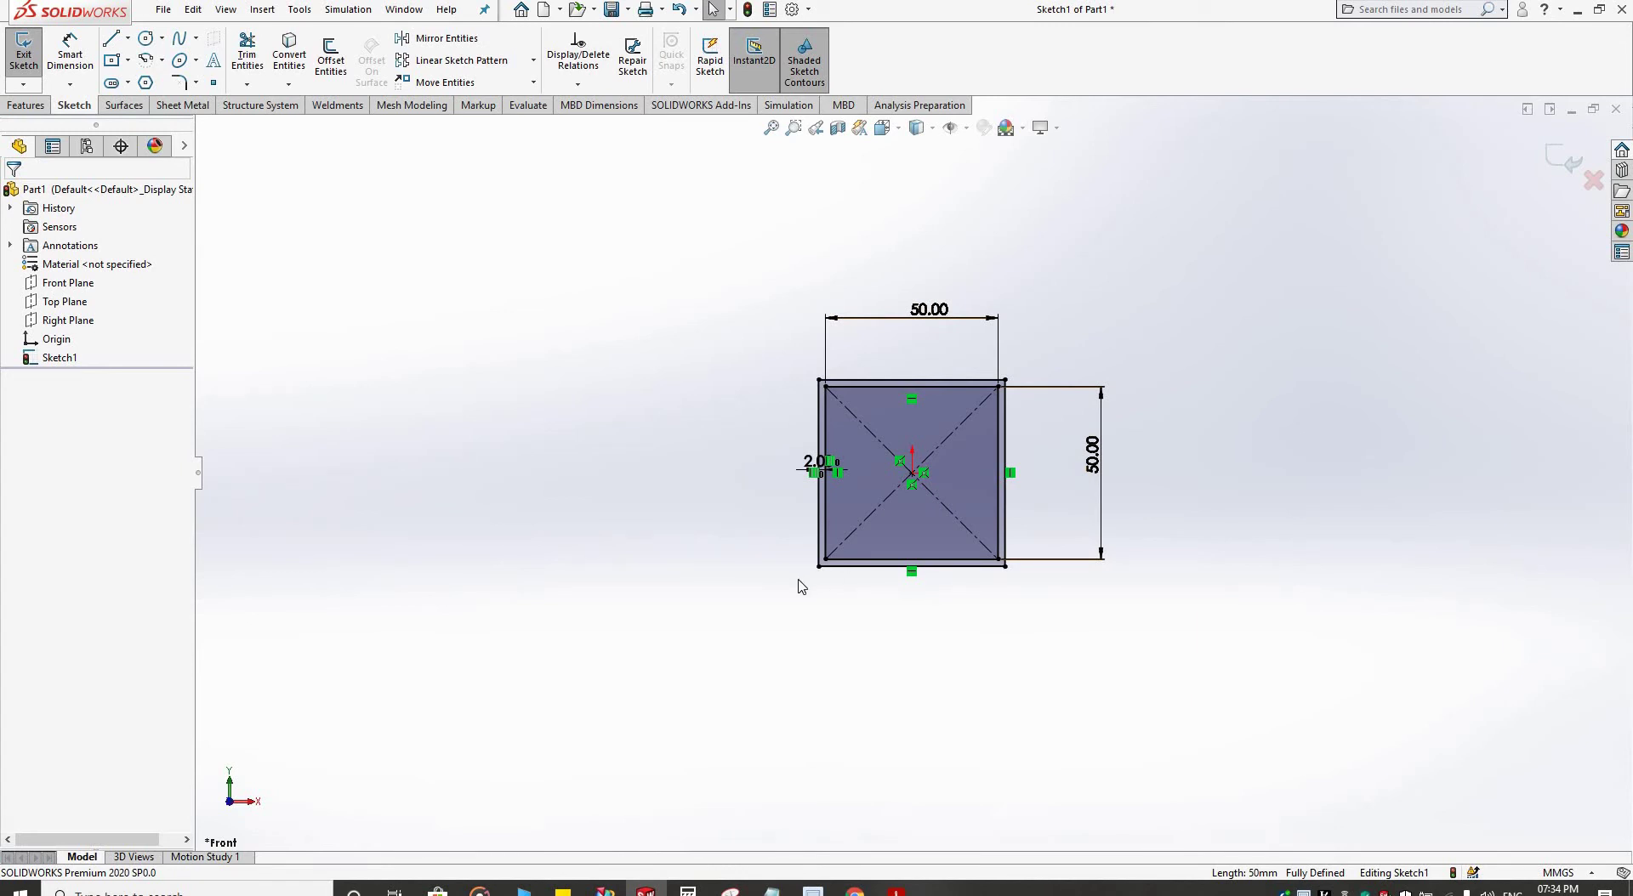
{"action": "left_click", "coordinate": [1561, 169]}
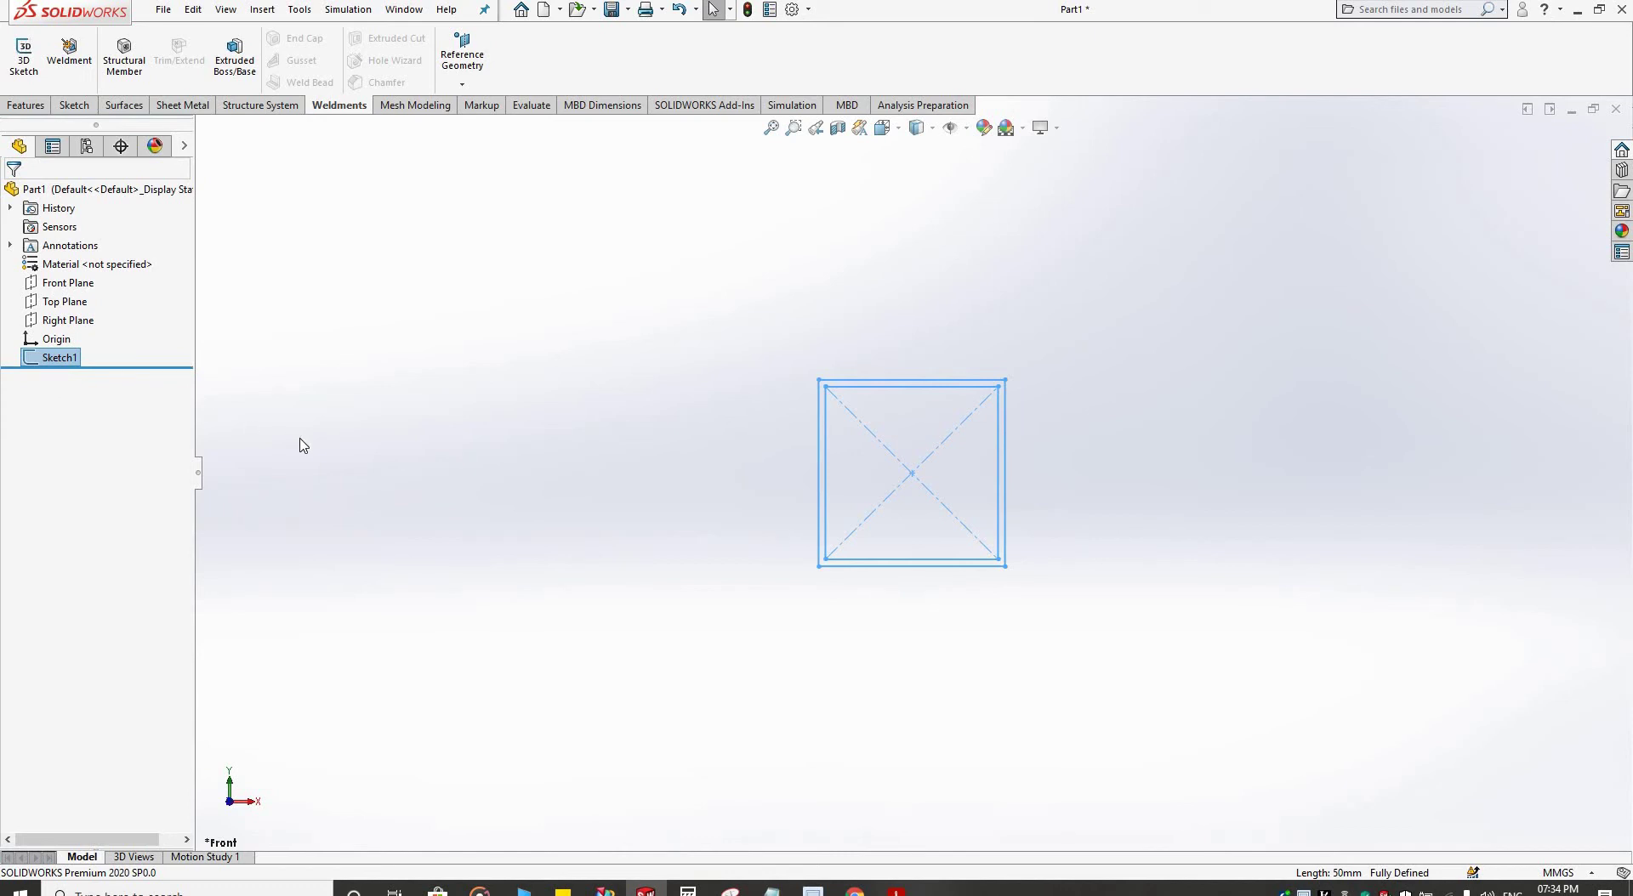
Step: Select the profile sketch in the feature tree and start saving the part under a new name as type Lib Feat Part (*.sldlfp)
{"action": "left_click", "coordinate": [351, 440]}
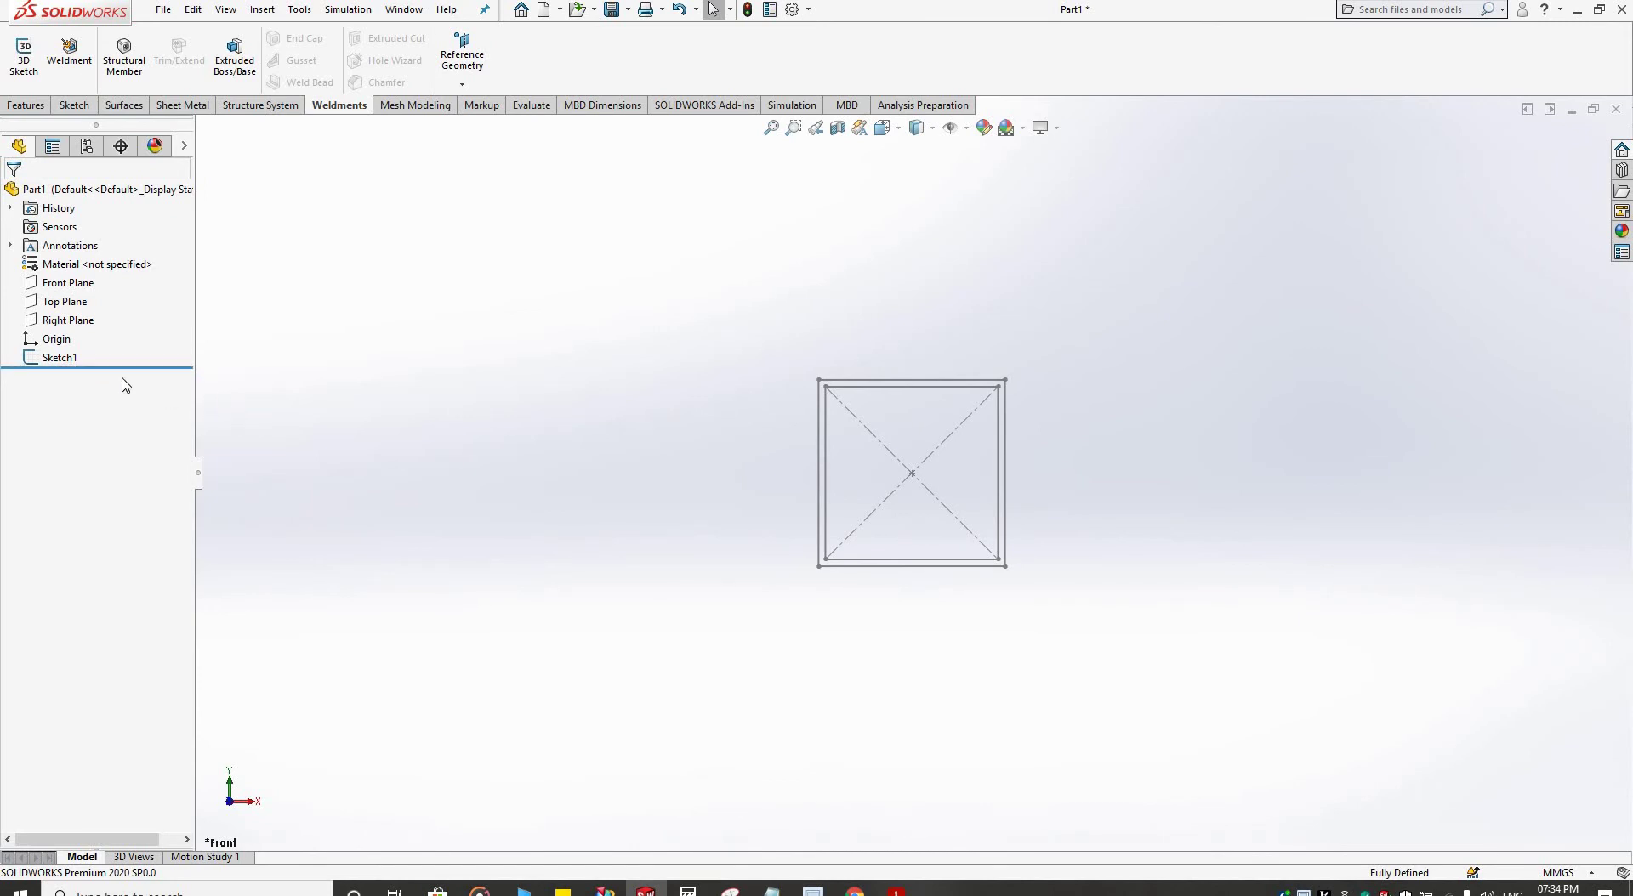
{"action": "left_click", "coordinate": [74, 362]}
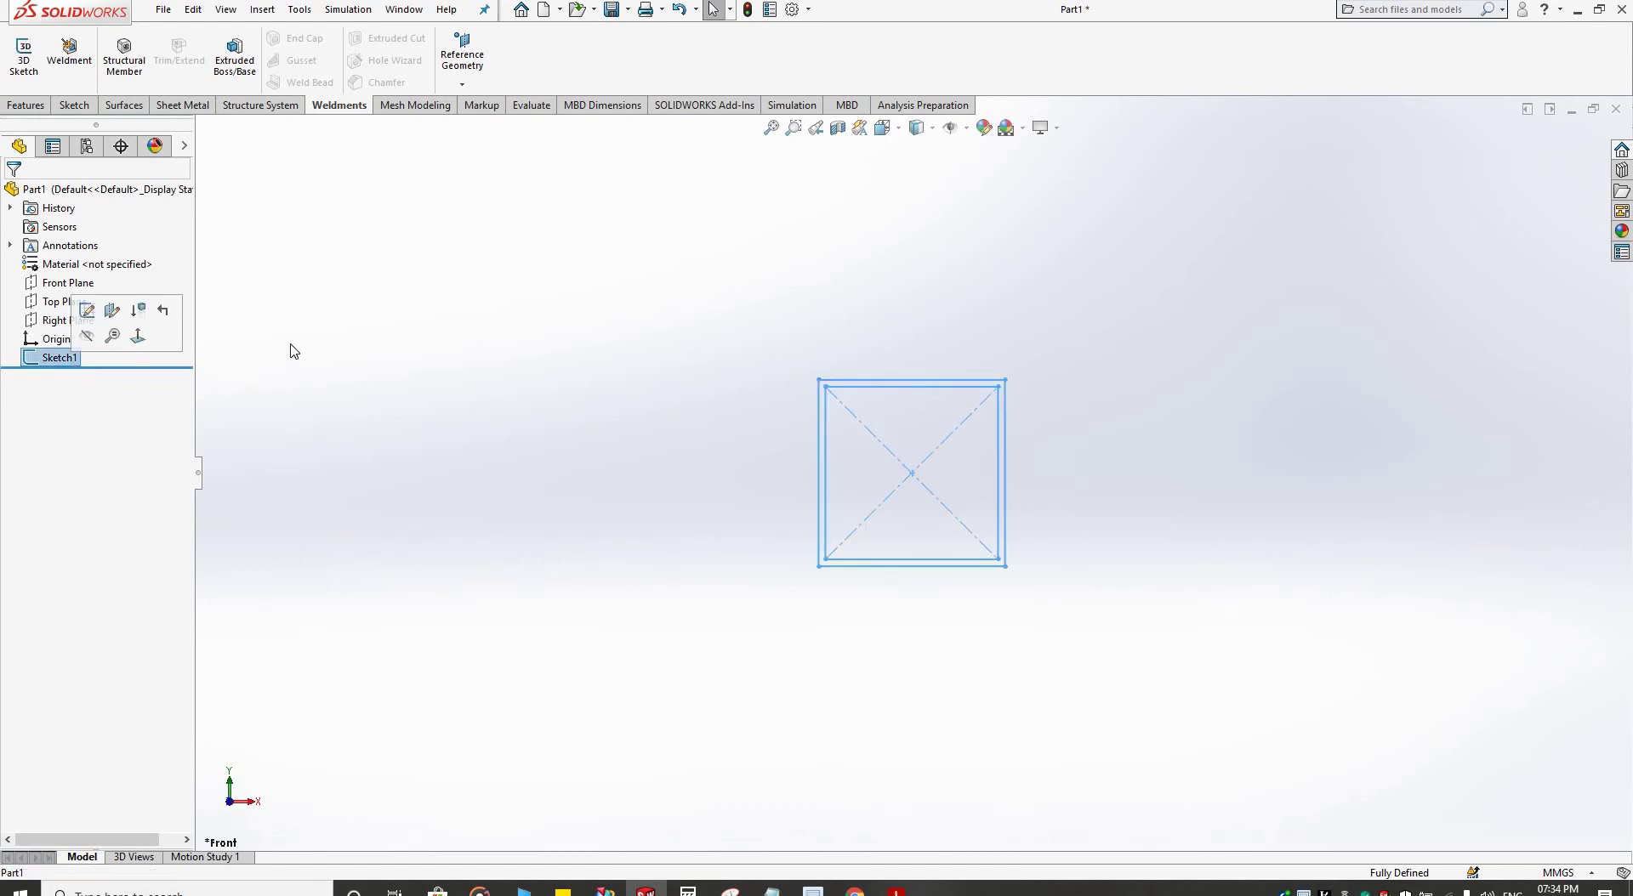
{"action": "left_click", "coordinate": [627, 10]}
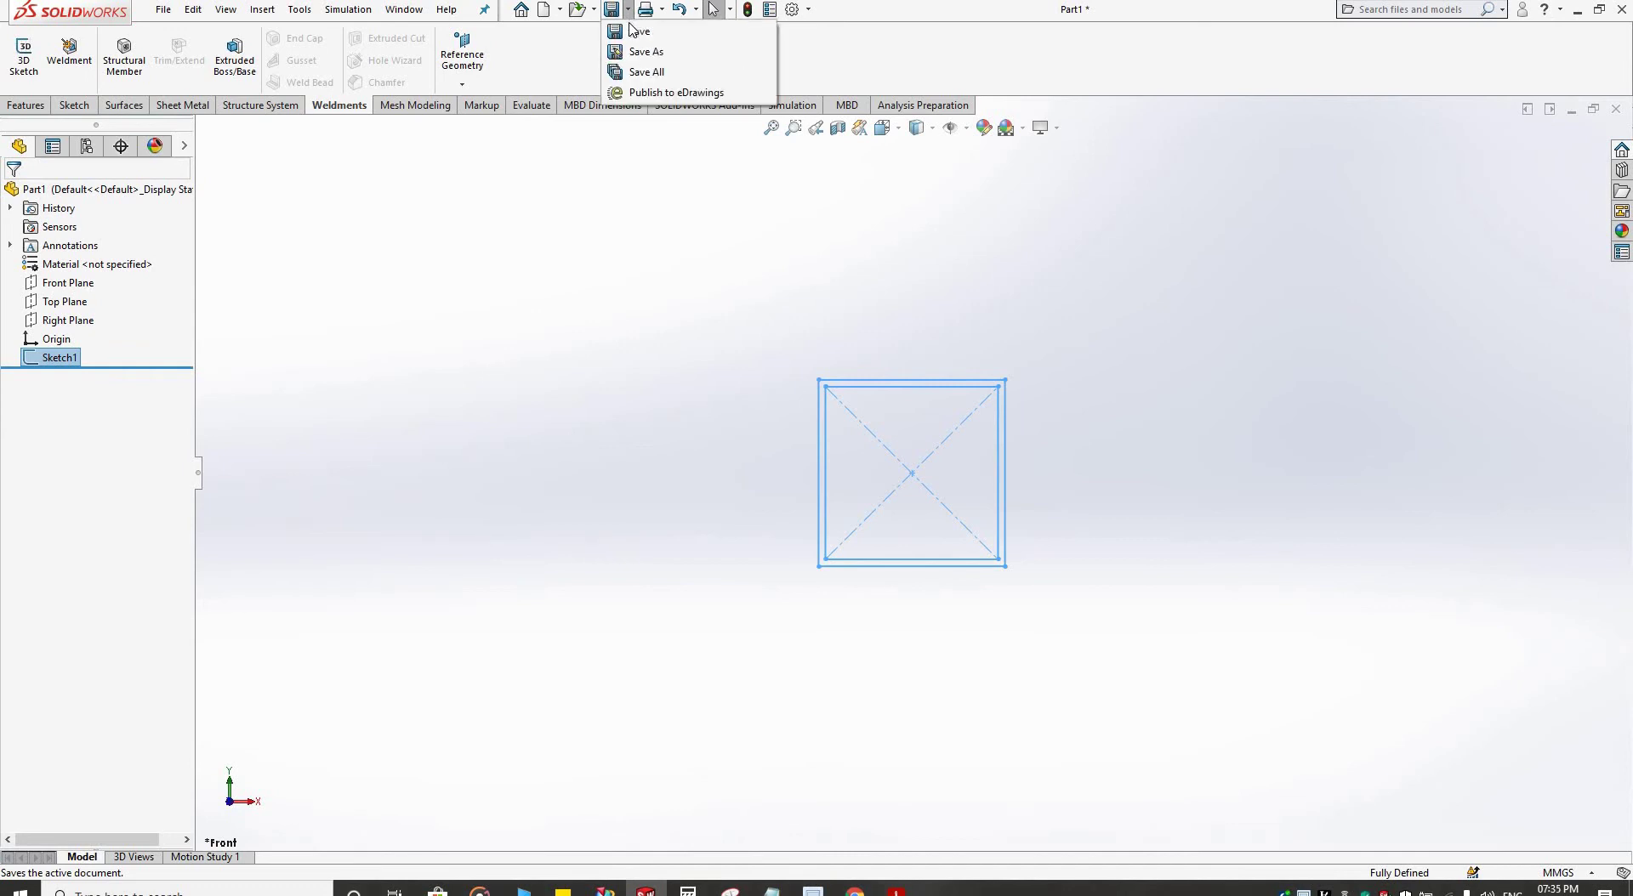
{"action": "left_click", "coordinate": [678, 59]}
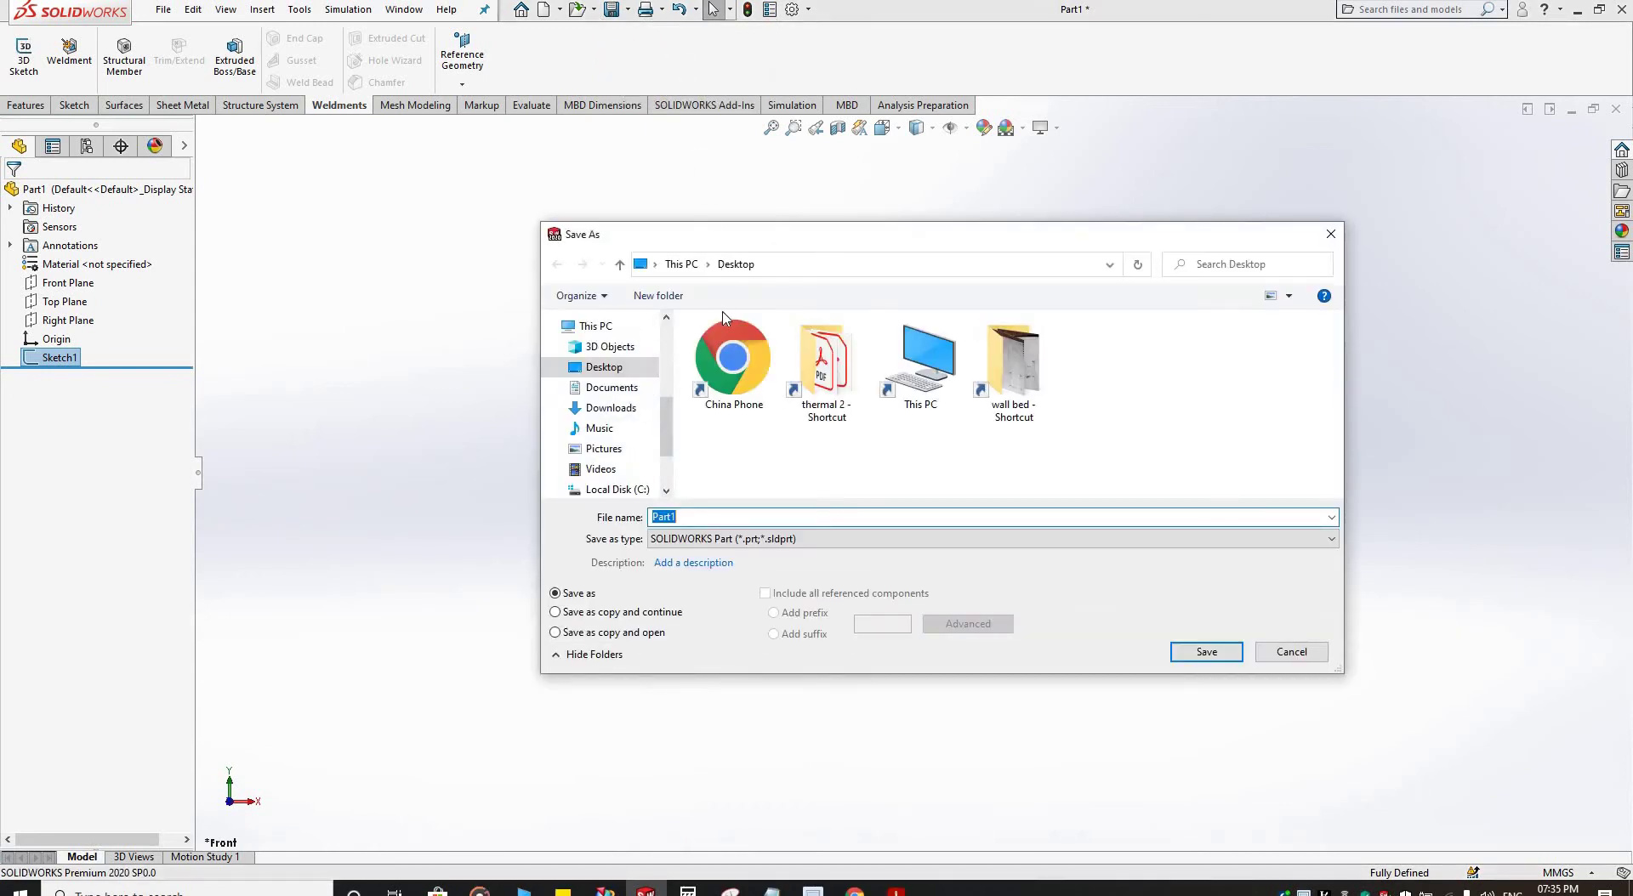
{"action": "left_click", "coordinate": [734, 539]}
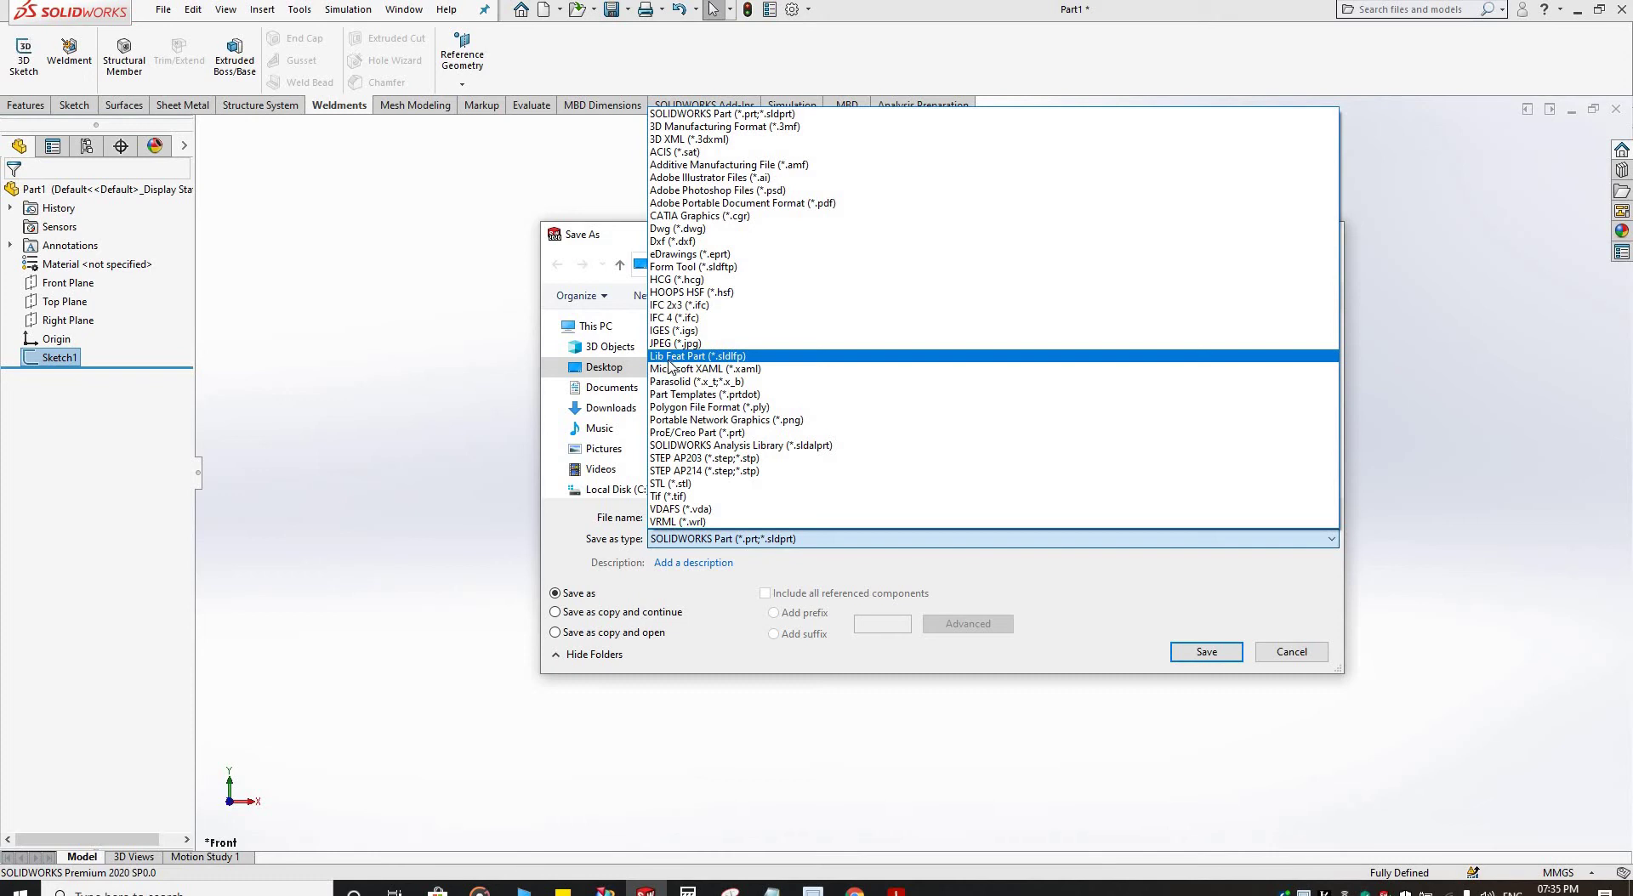
{"action": "left_click", "coordinate": [757, 358]}
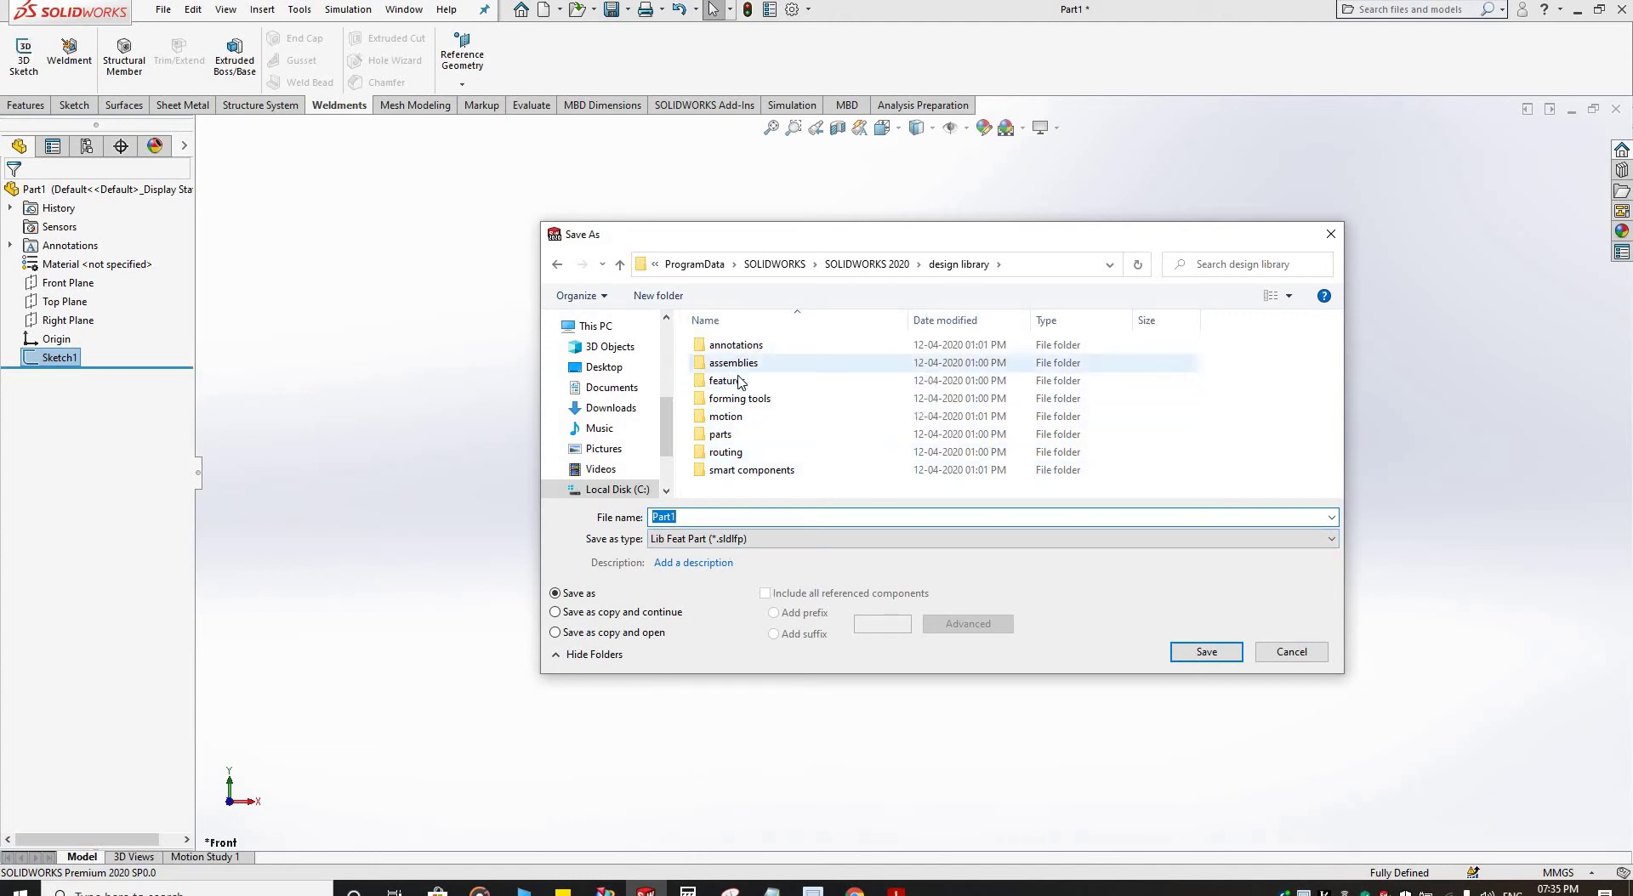
Step: Save the library feature part to the Desktop as 50x50x2 and close the part
{"action": "left_click_drag", "start_coordinate": [667, 426], "coordinate": [674, 344]}
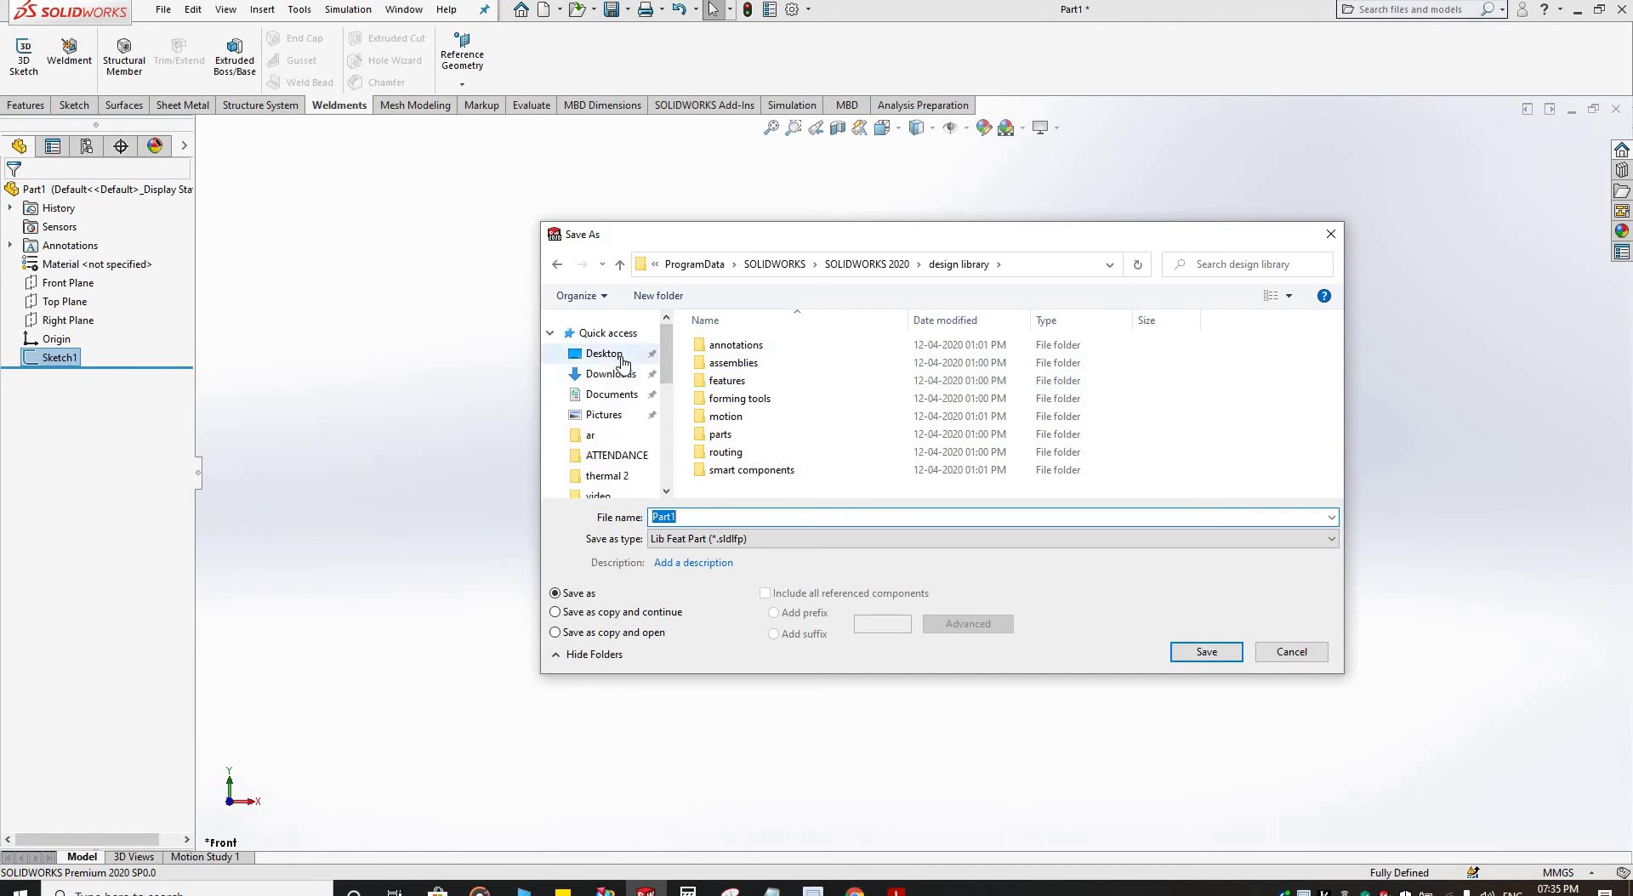
{"action": "left_click", "coordinate": [622, 359]}
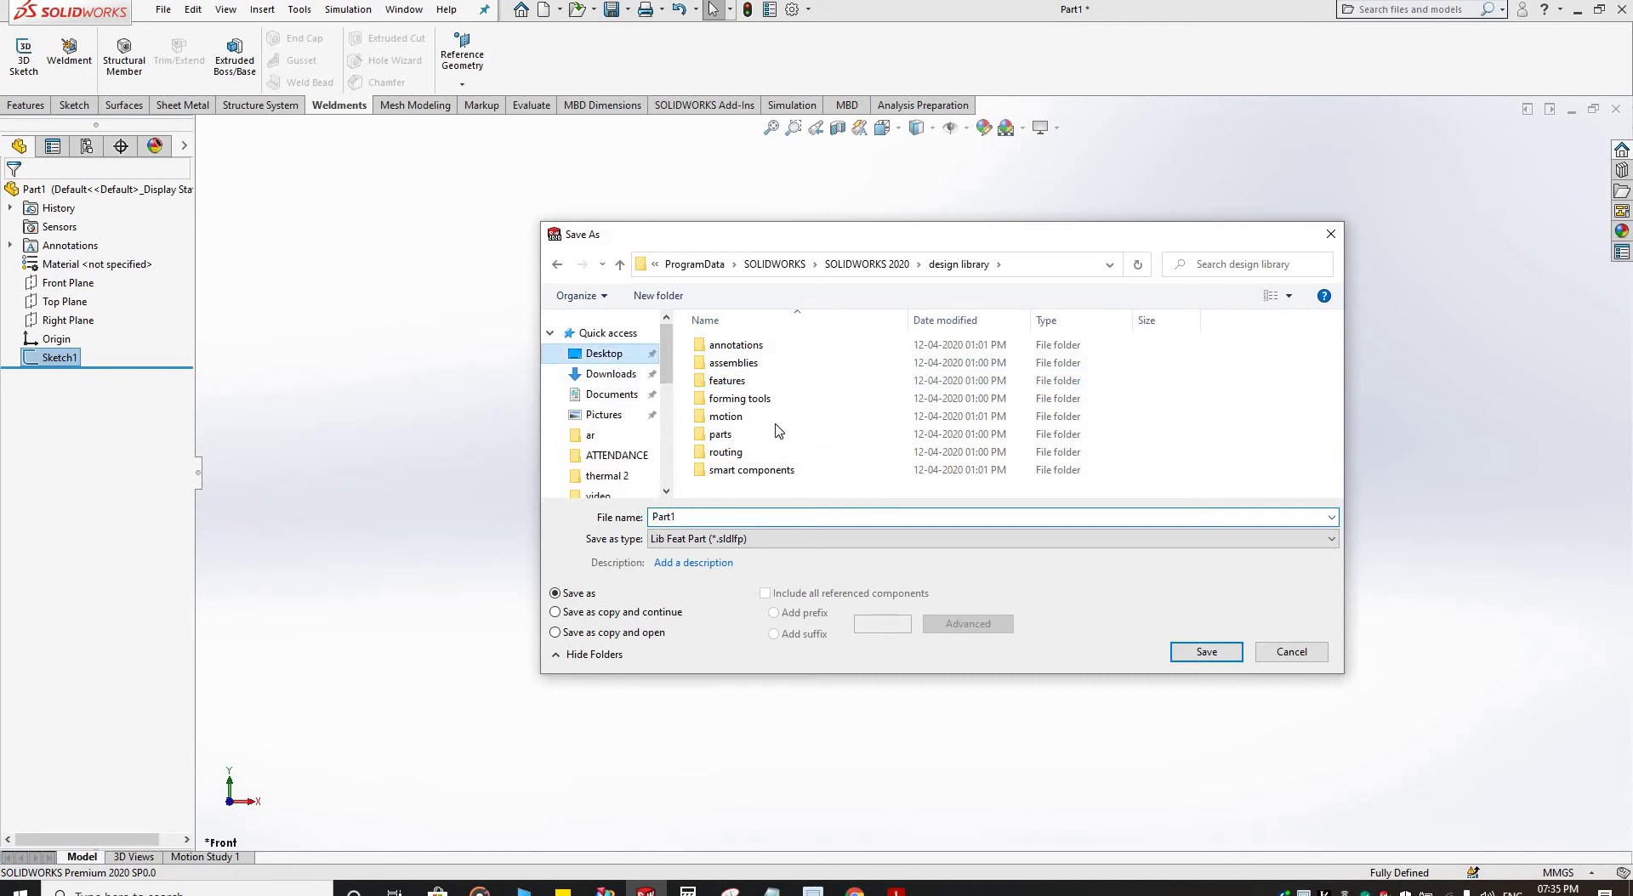
{"action": "left_click", "coordinate": [675, 518]}
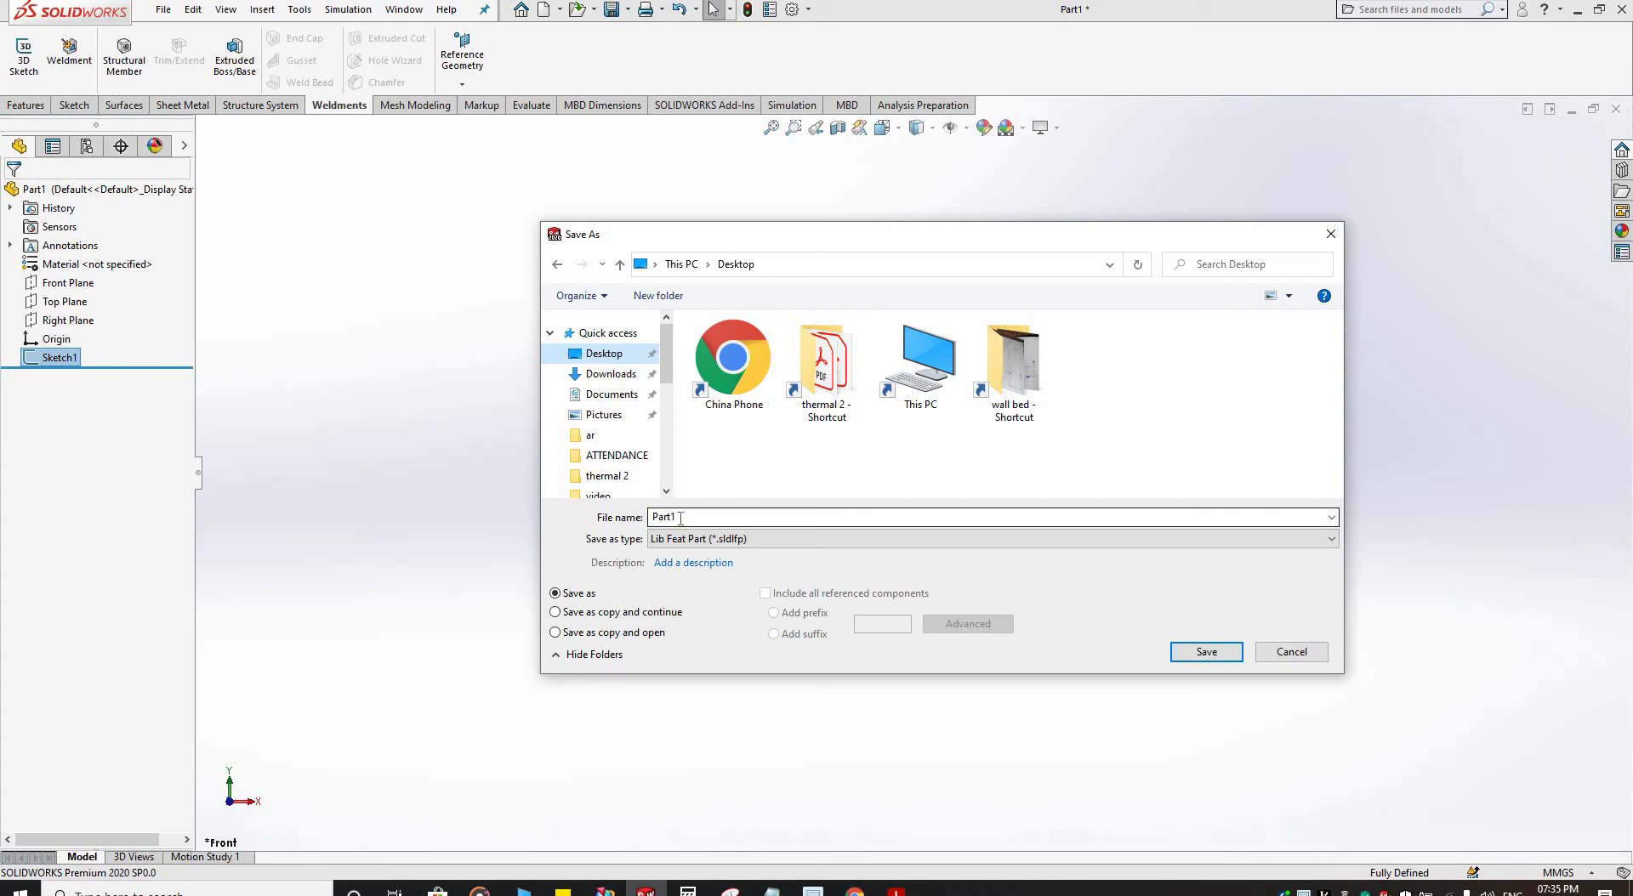
{"action": "double_click", "coordinate": [680, 518]}
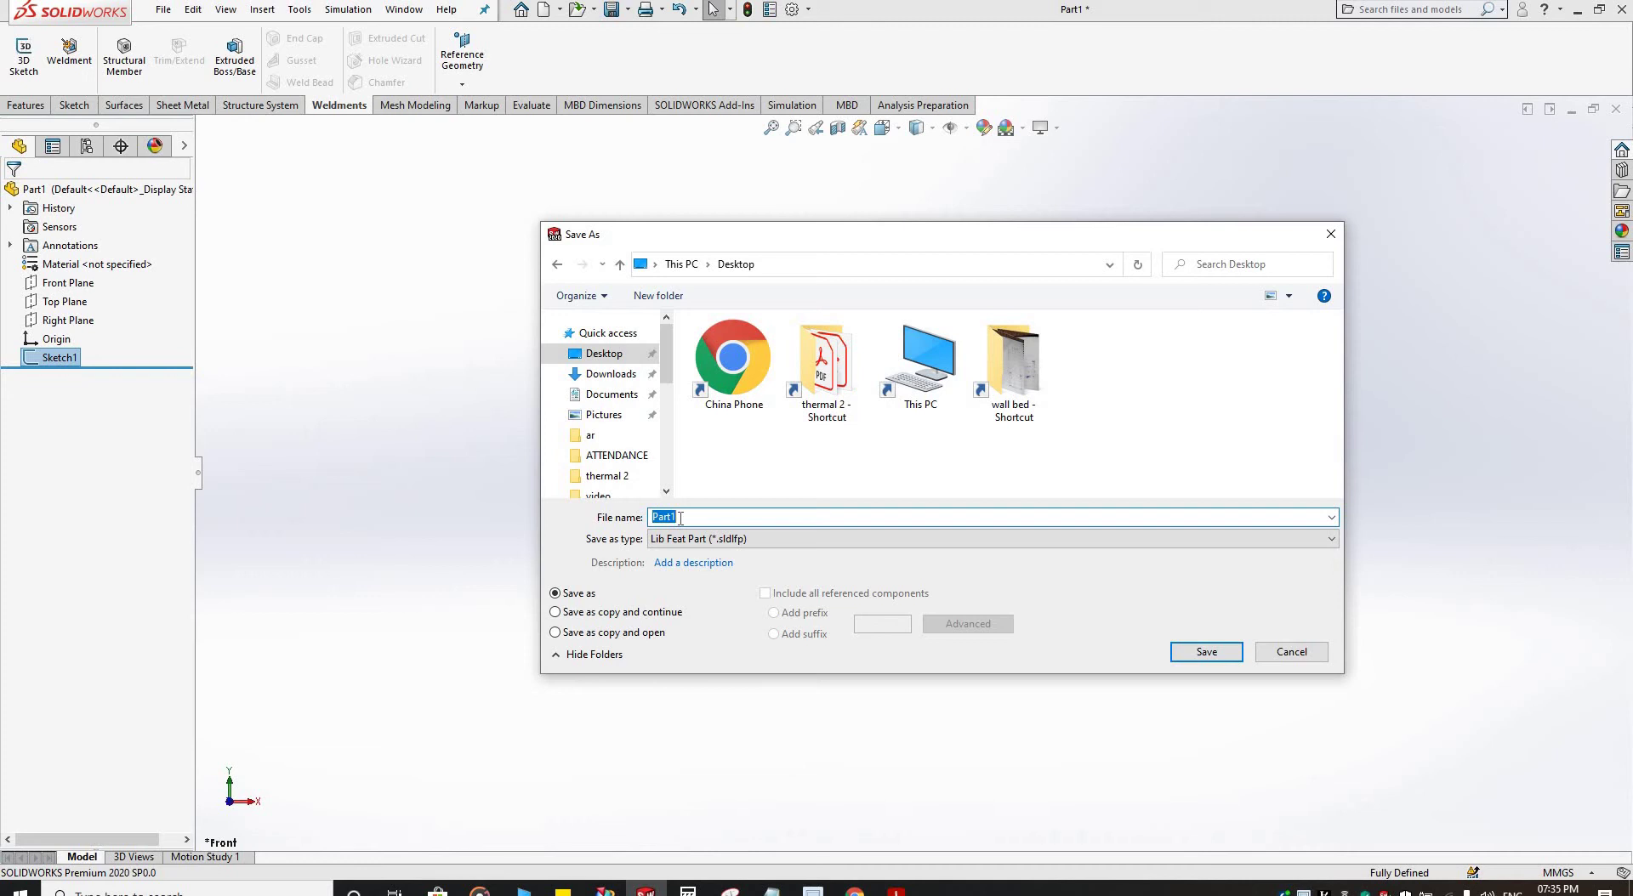
{"action": "type", "text": "50x50x2"}
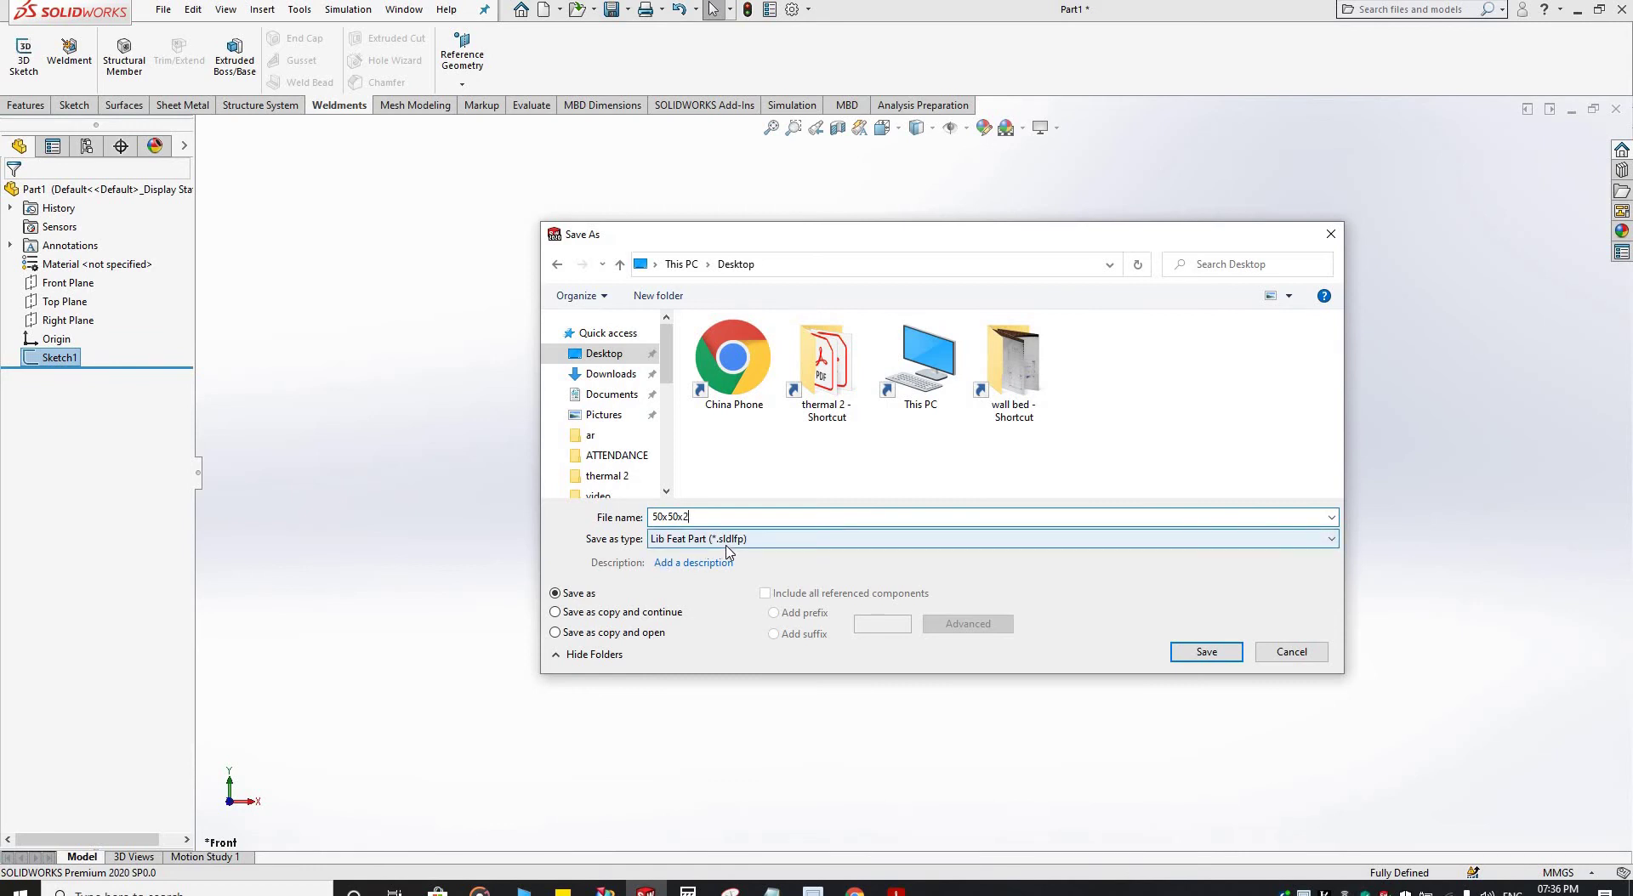
{"action": "left_click", "coordinate": [1190, 655]}
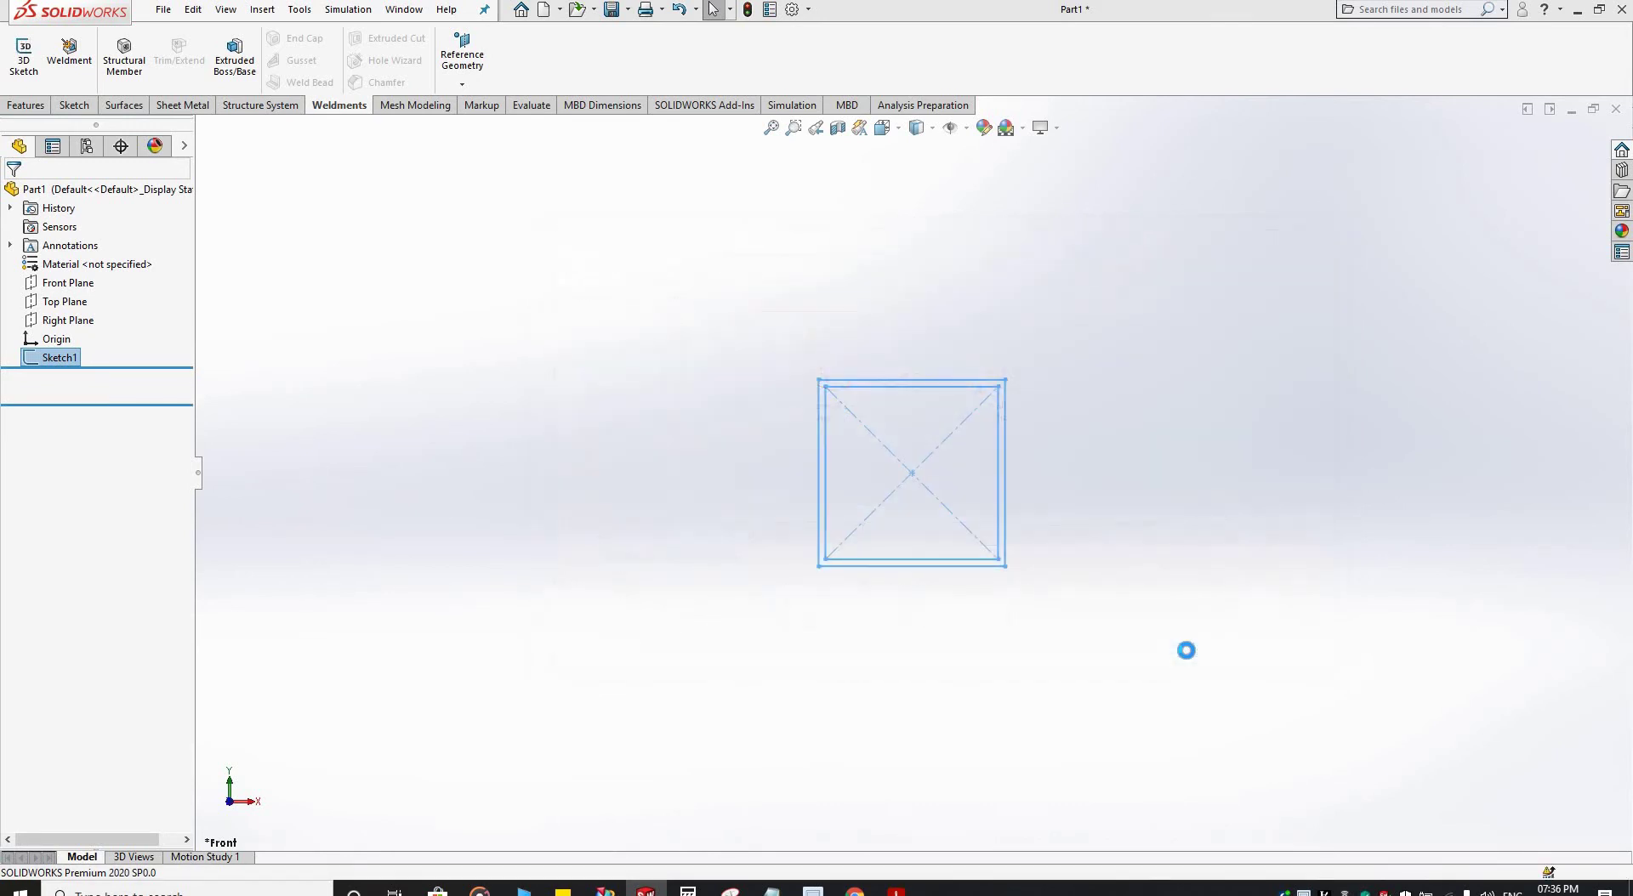
{"action": "left_click", "coordinate": [1616, 109]}
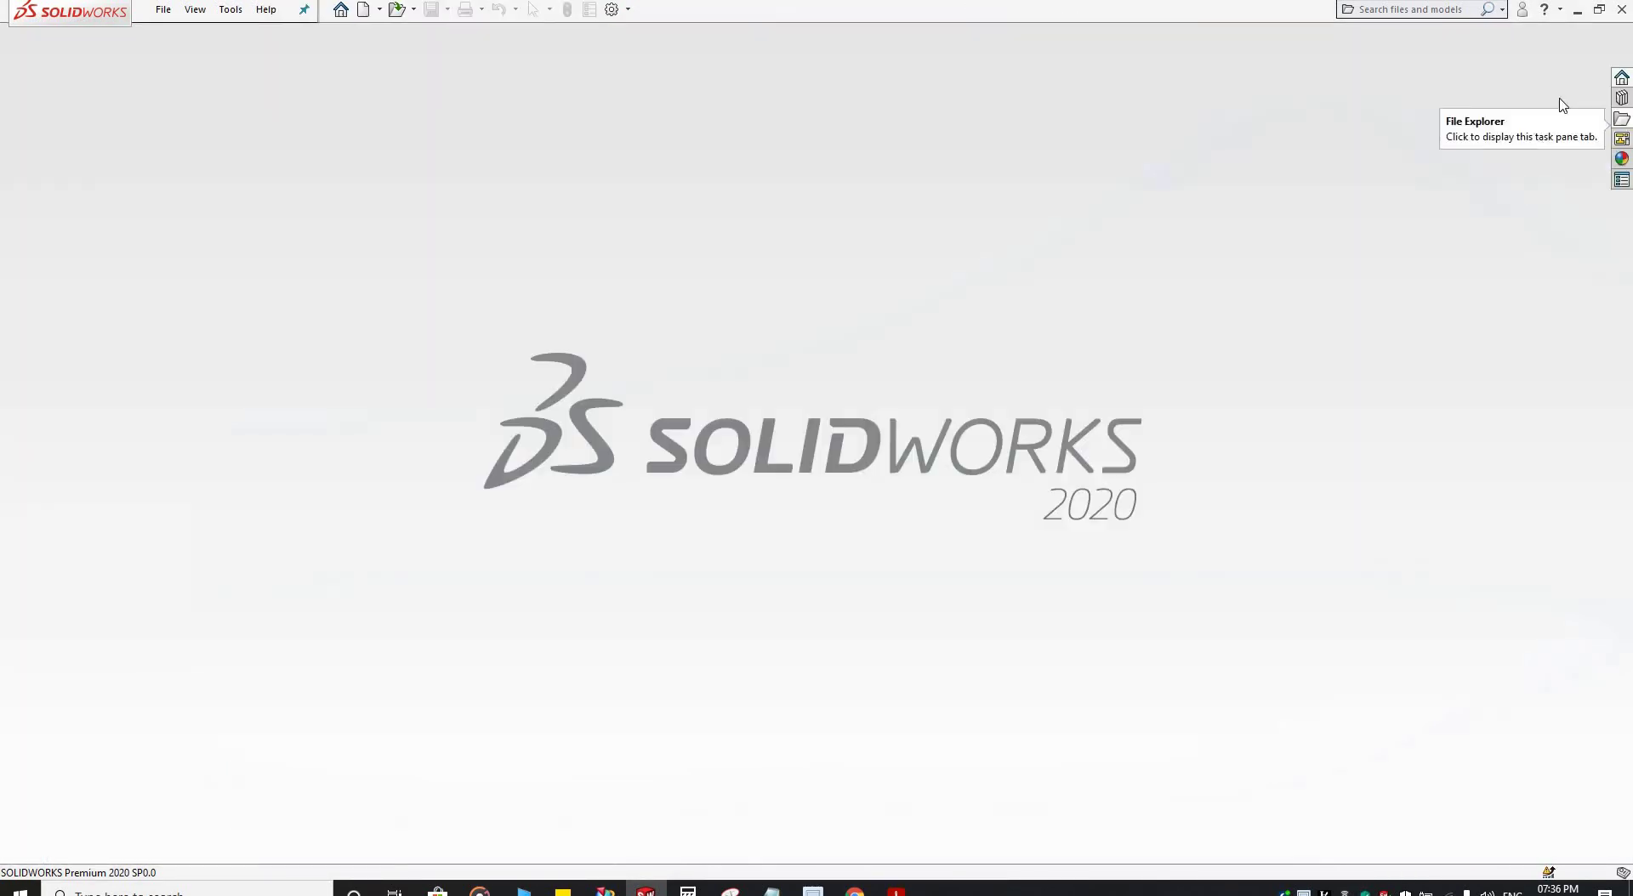
Step: Switch to File Explorer and open the folder C:\Program Files\SOLIDWORKS Corp\SOLIDWORKS\lang\english\weldment profiles
{"action": "left_click", "coordinate": [1576, 12]}
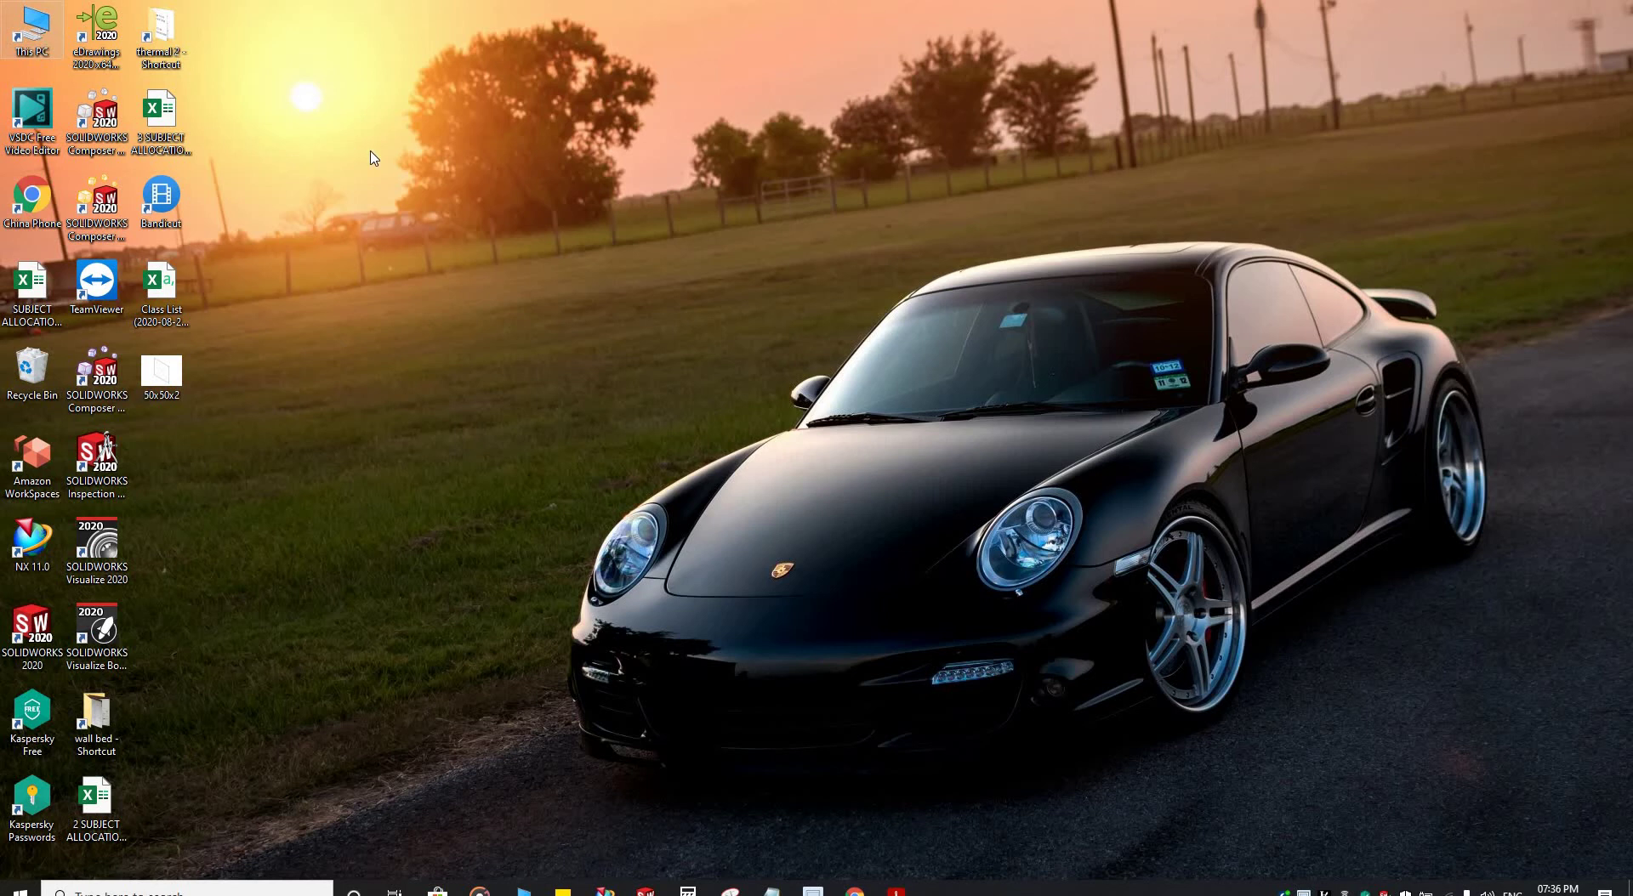
{"action": "double_click", "coordinate": [36, 27]}
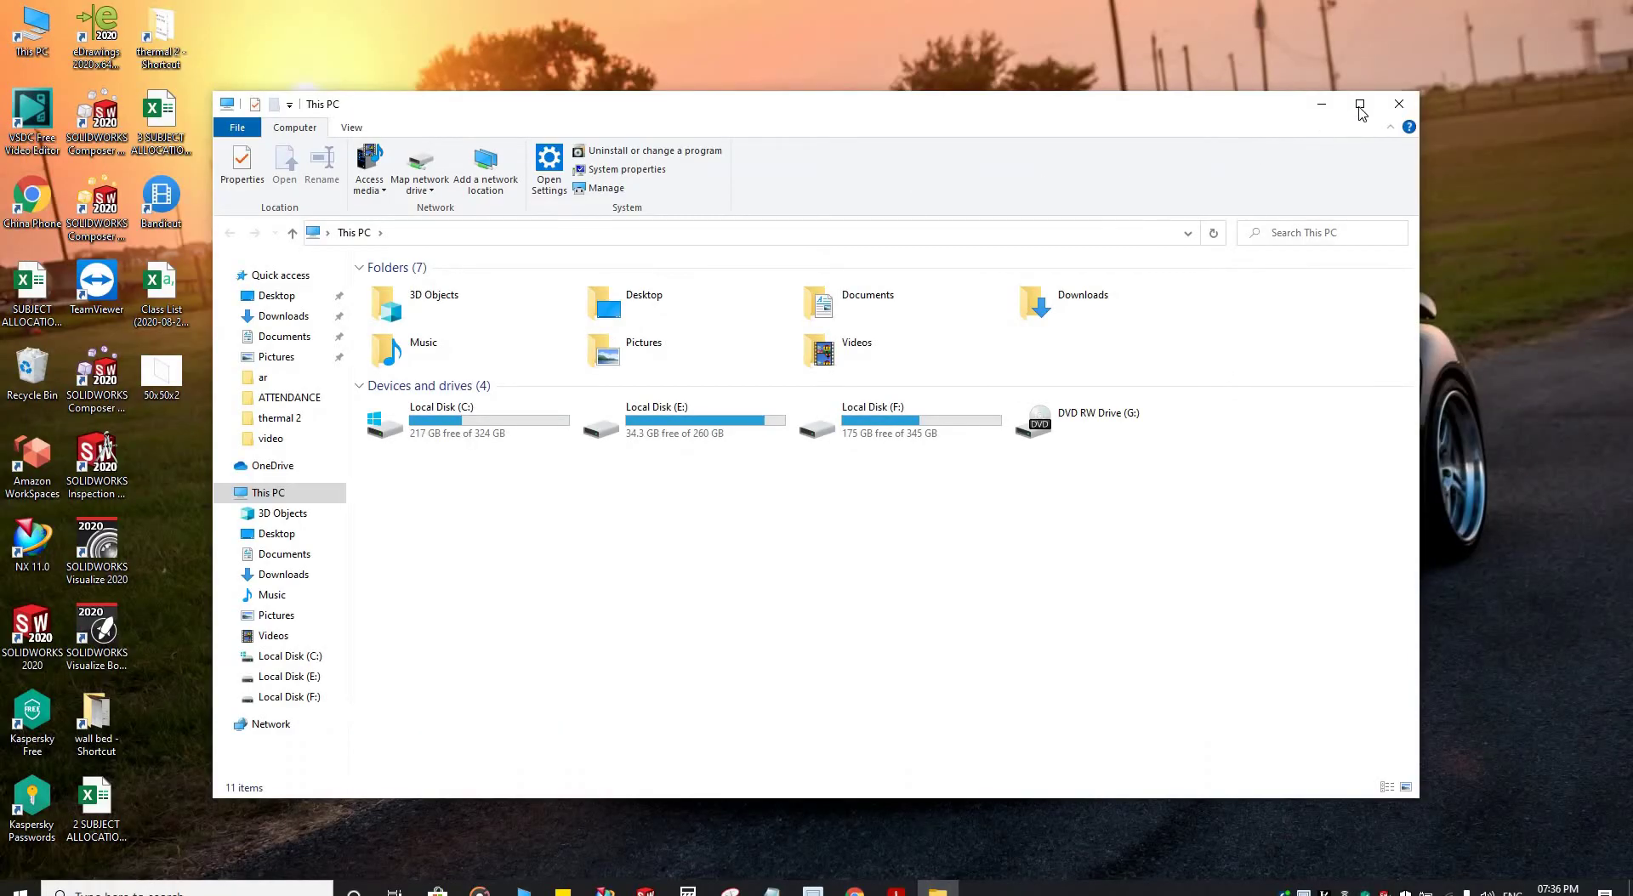
{"action": "left_click", "coordinate": [1359, 104]}
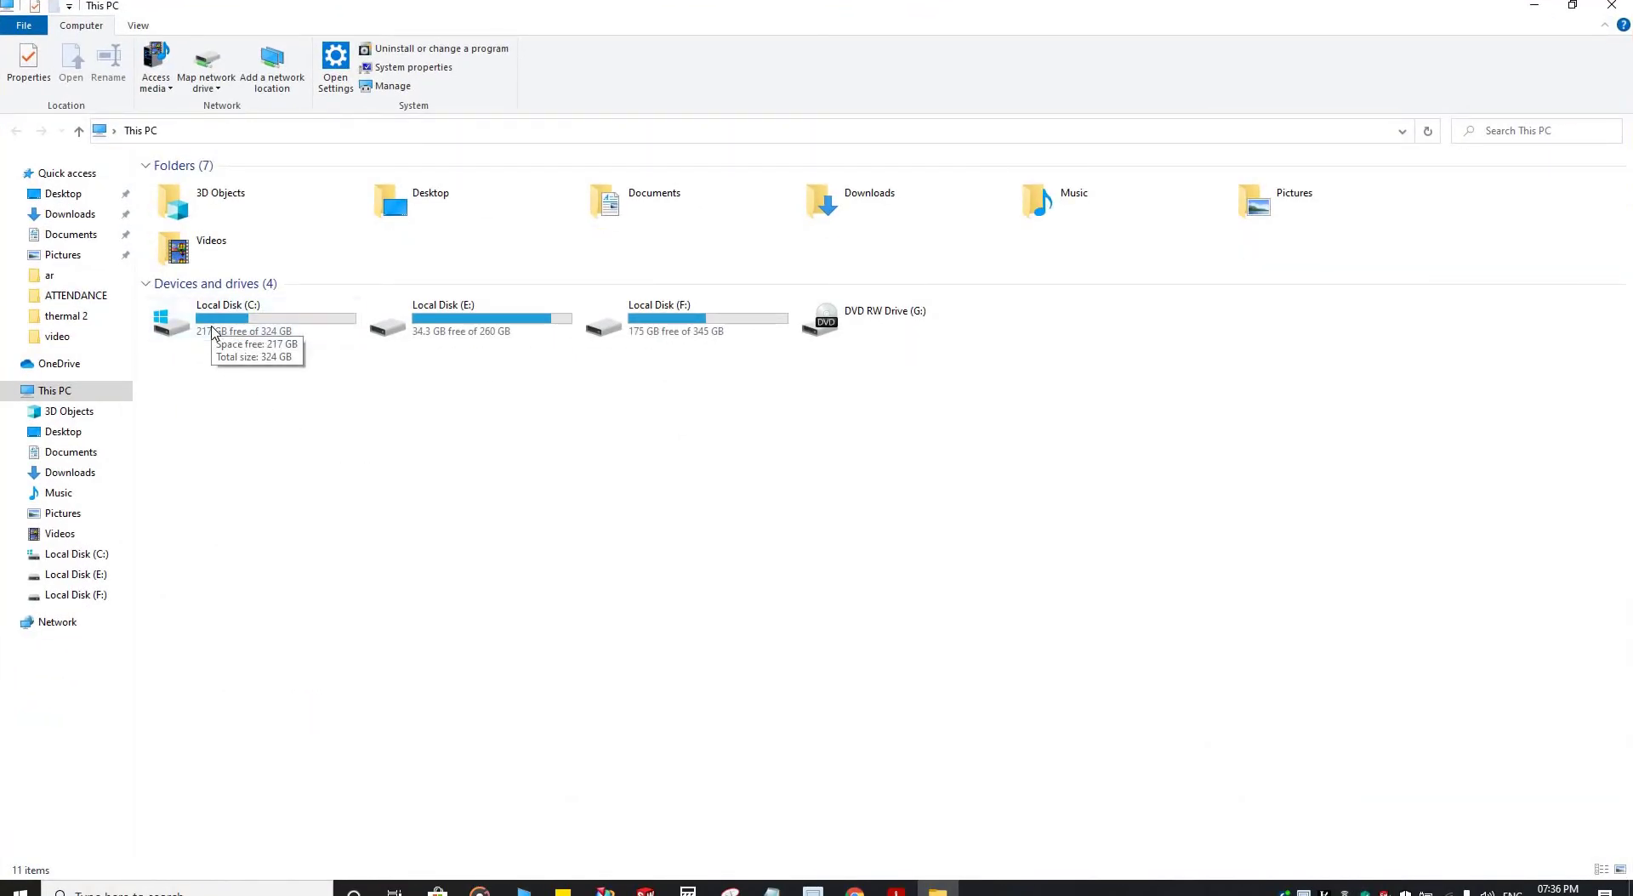
{"action": "double_click", "coordinate": [242, 324]}
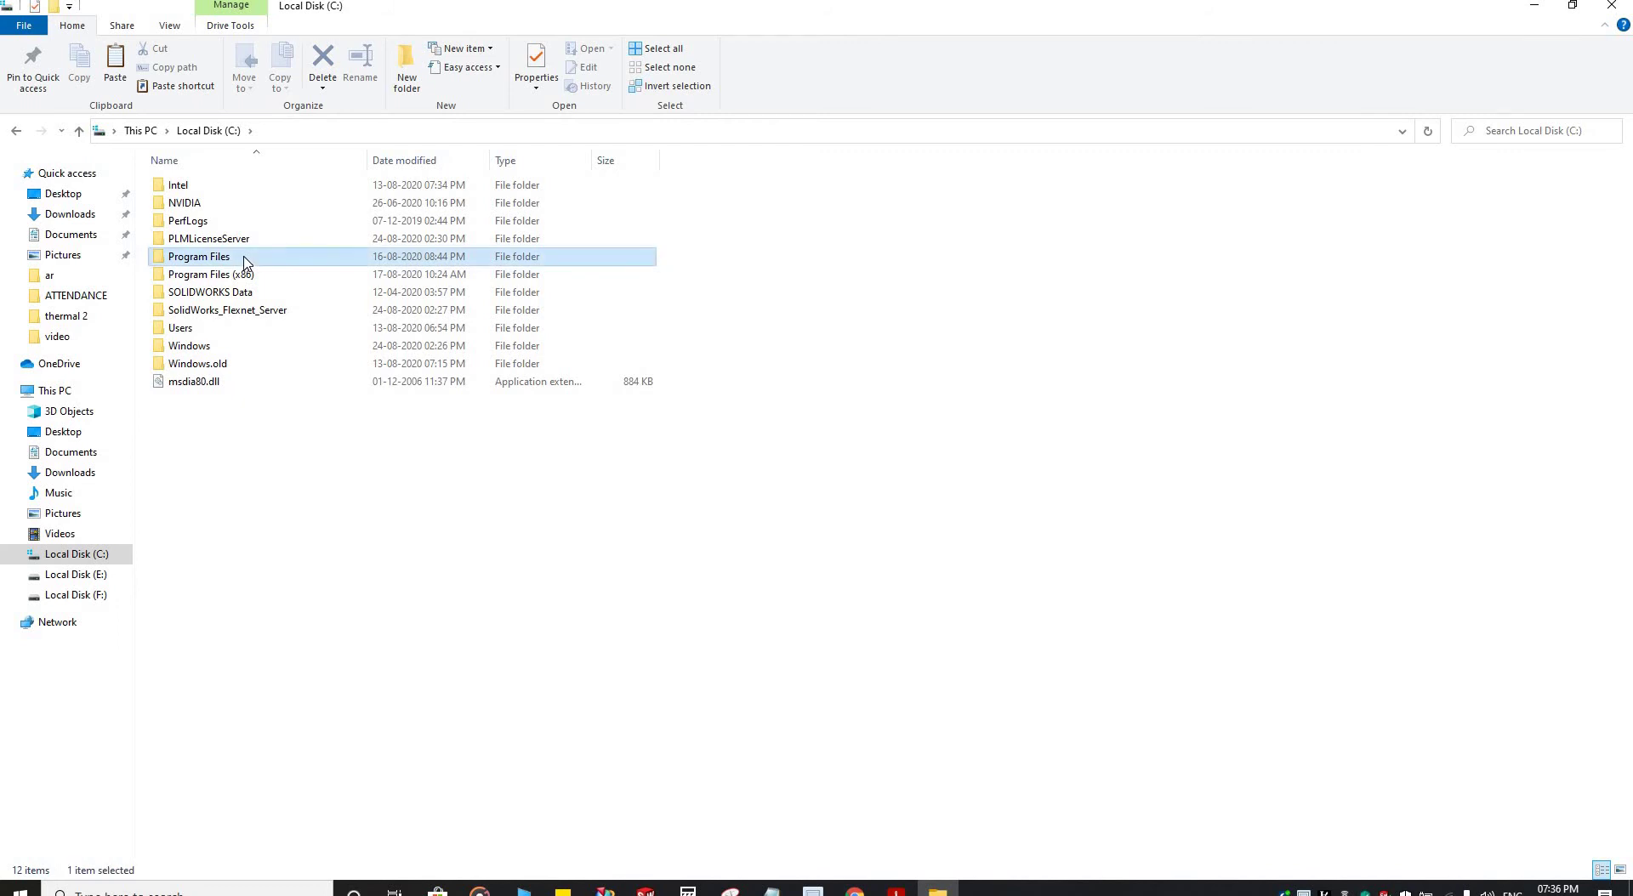
{"action": "double_click", "coordinate": [244, 260]}
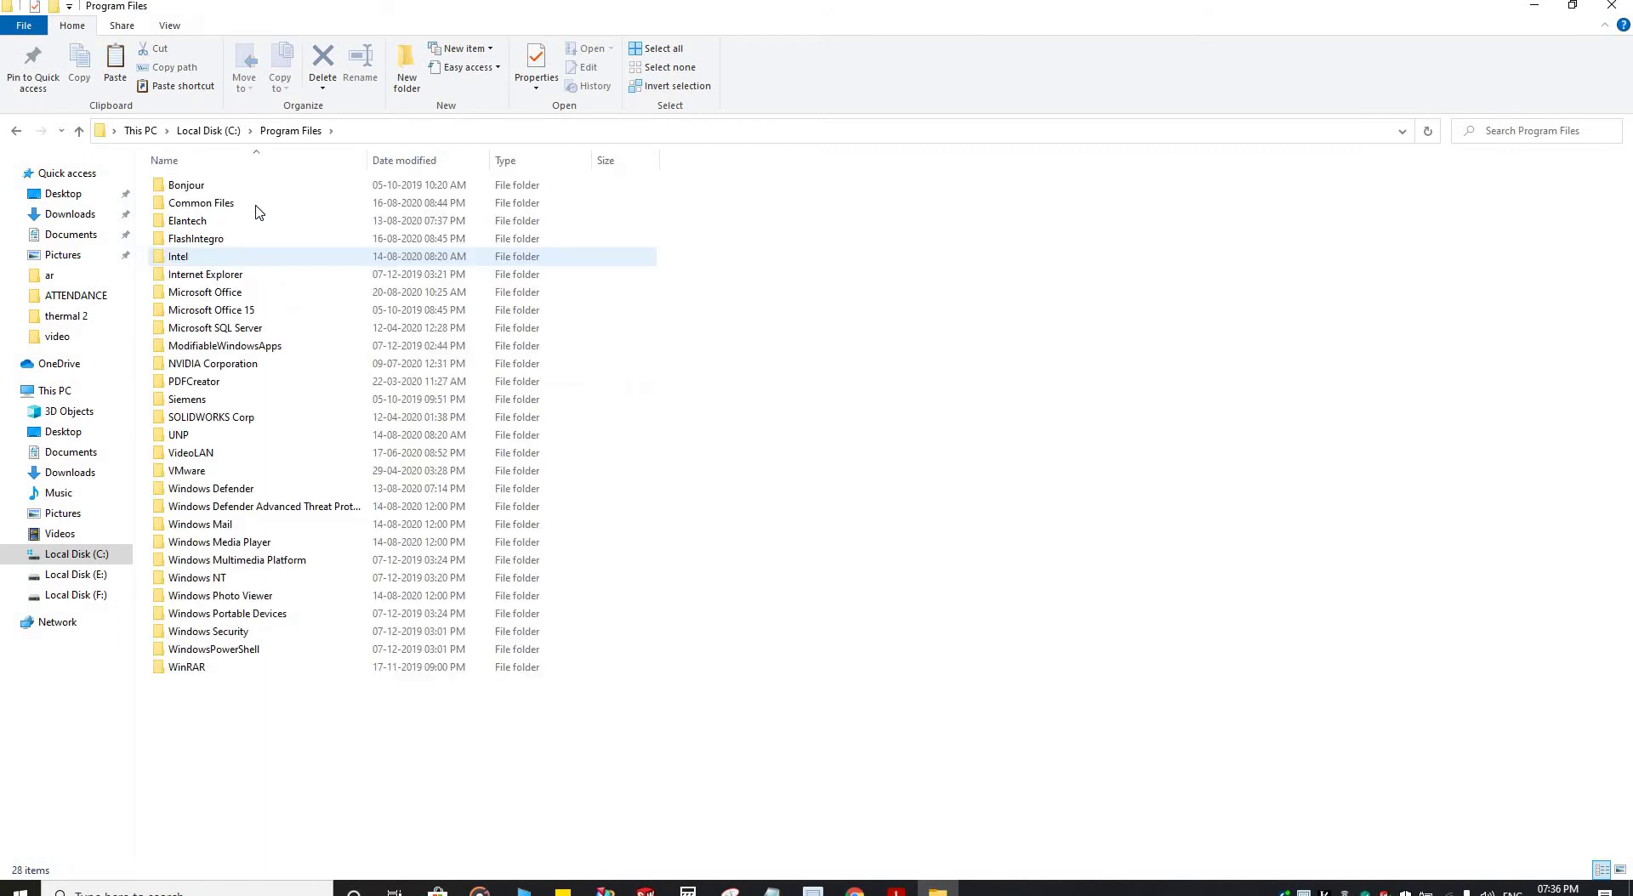
{"action": "double_click", "coordinate": [266, 418]}
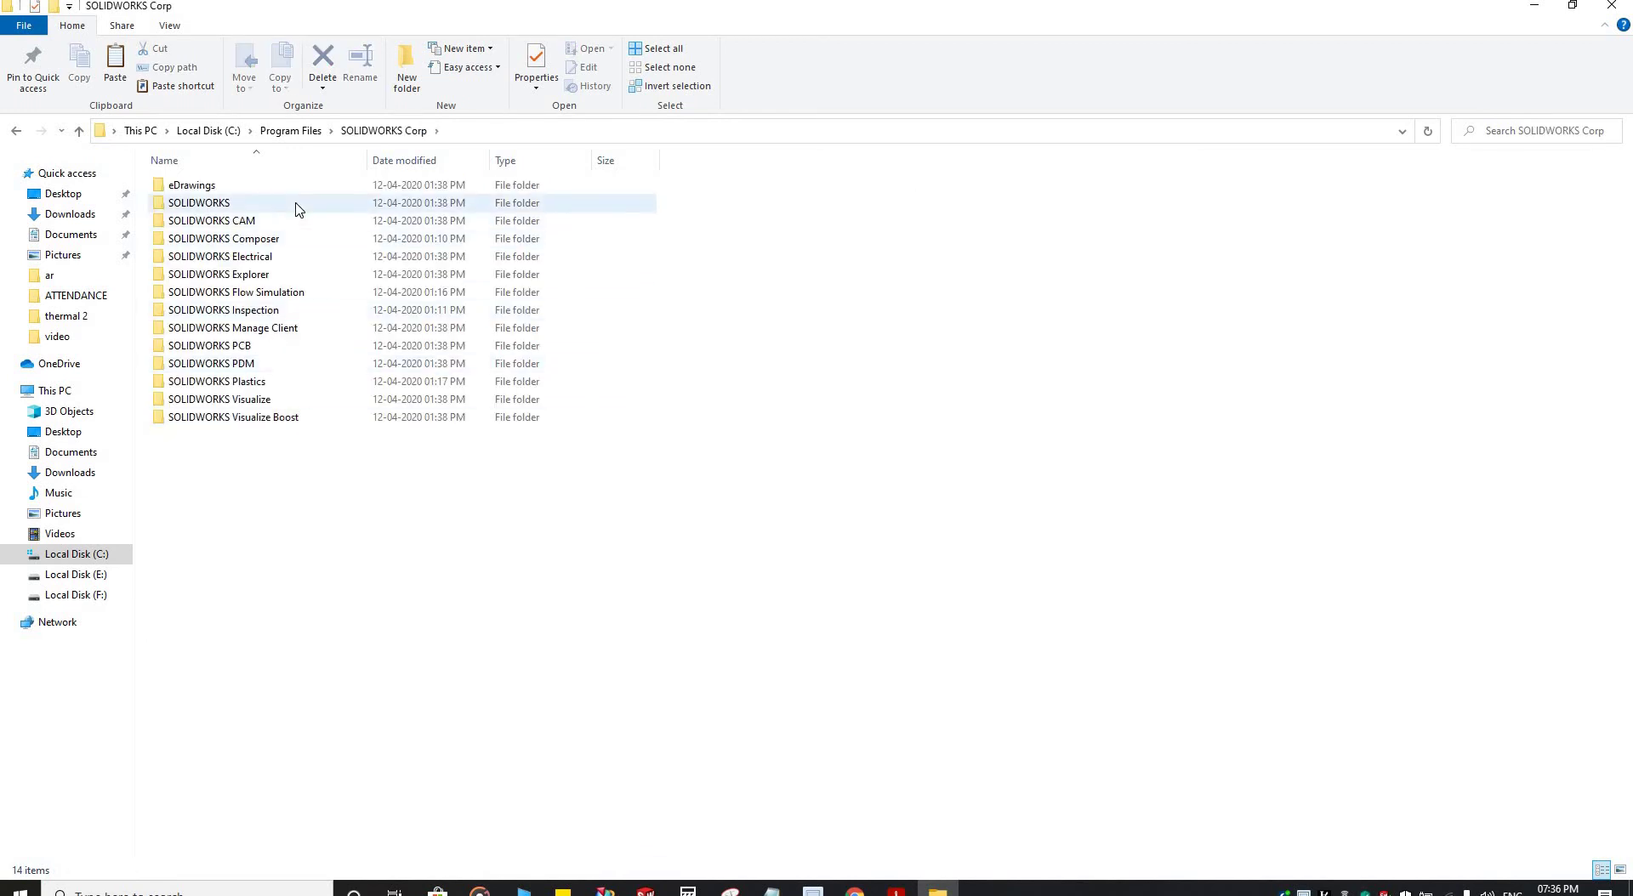
{"action": "double_click", "coordinate": [245, 204]}
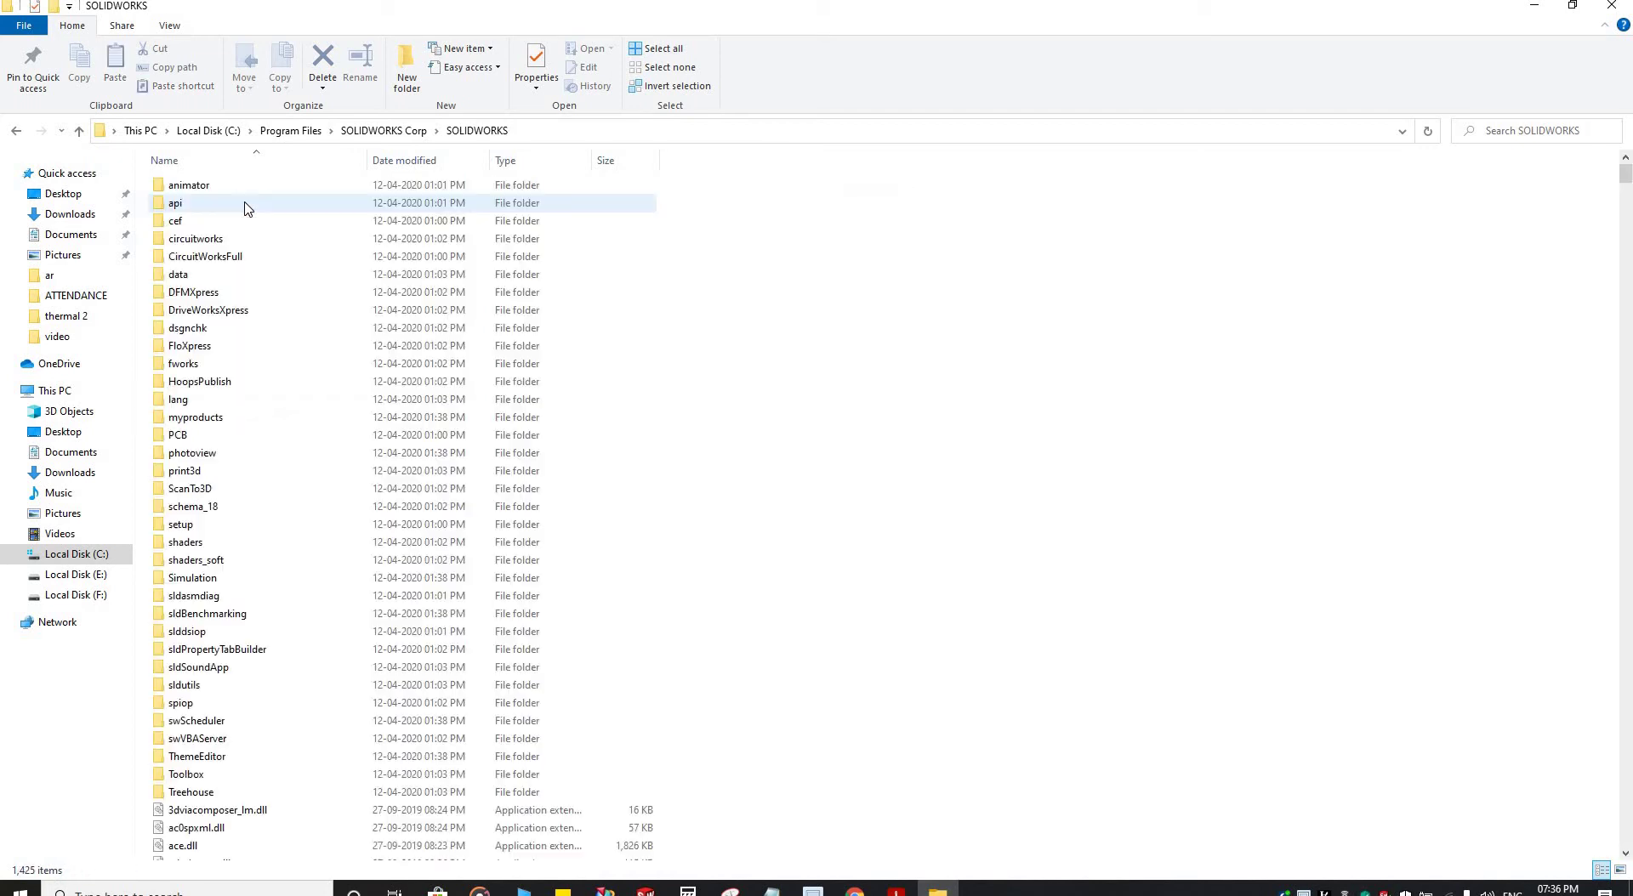
{"action": "double_click", "coordinate": [214, 402]}
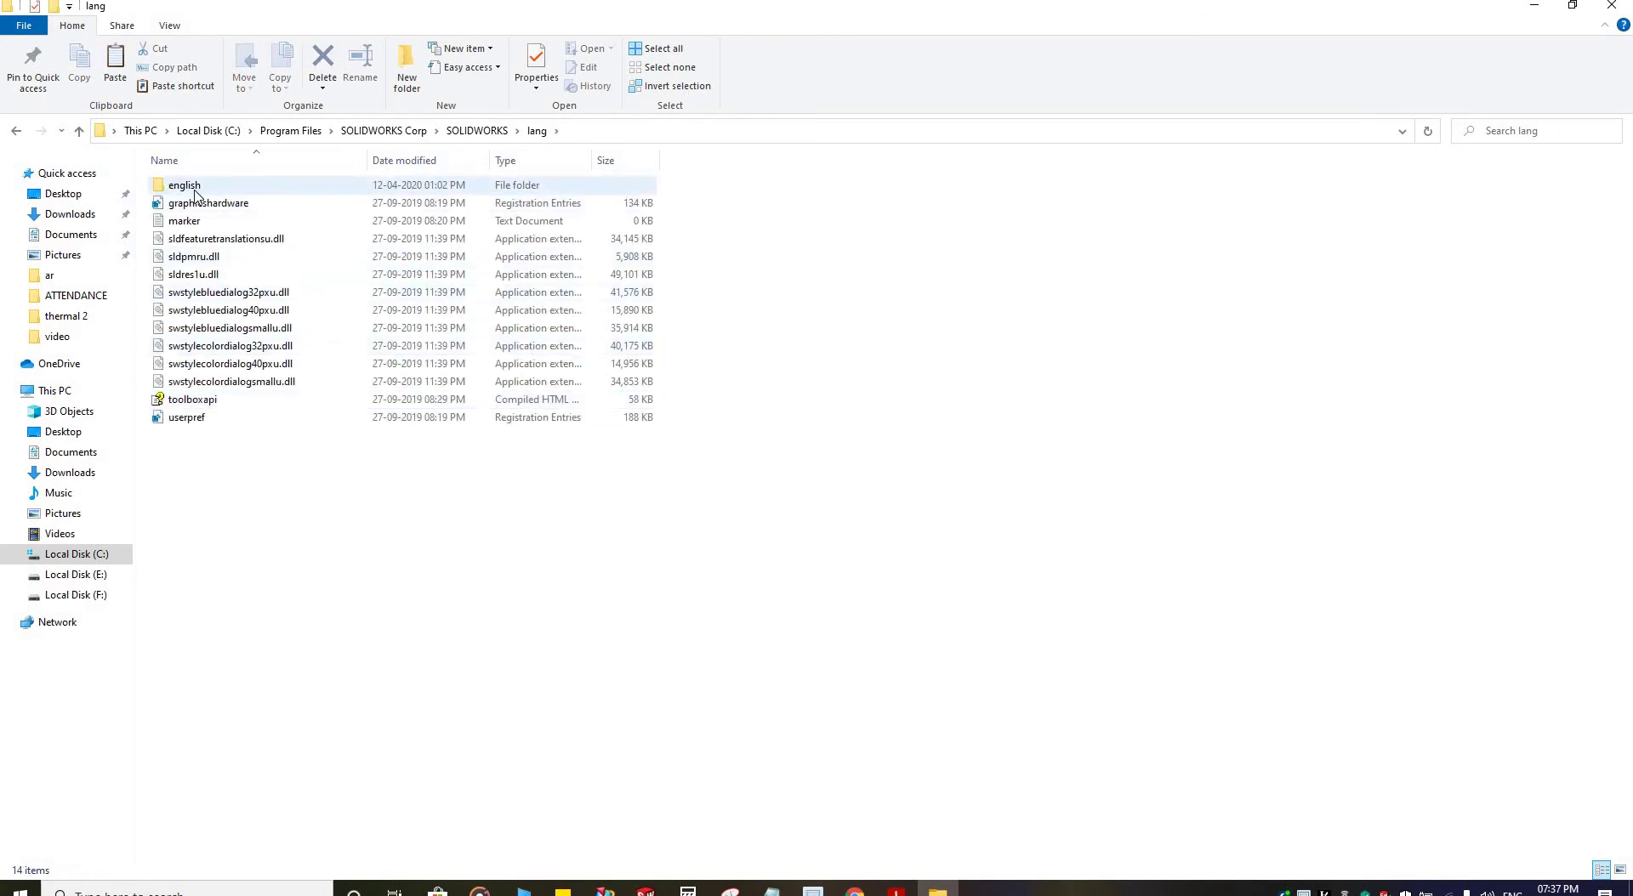
{"action": "double_click", "coordinate": [212, 190]}
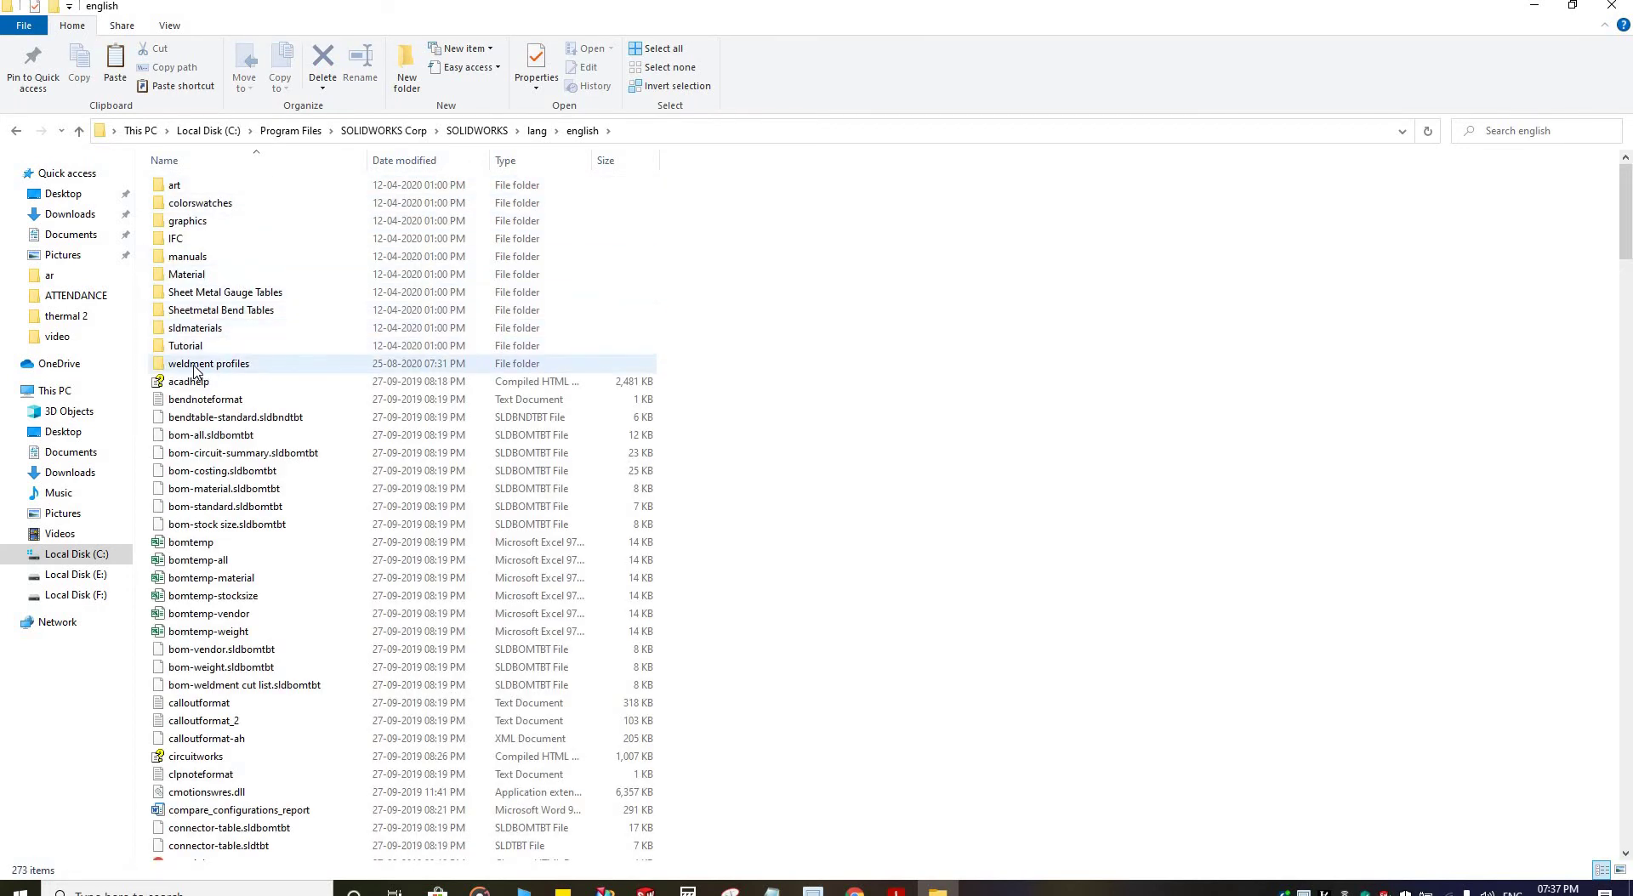
{"action": "double_click", "coordinate": [262, 366]}
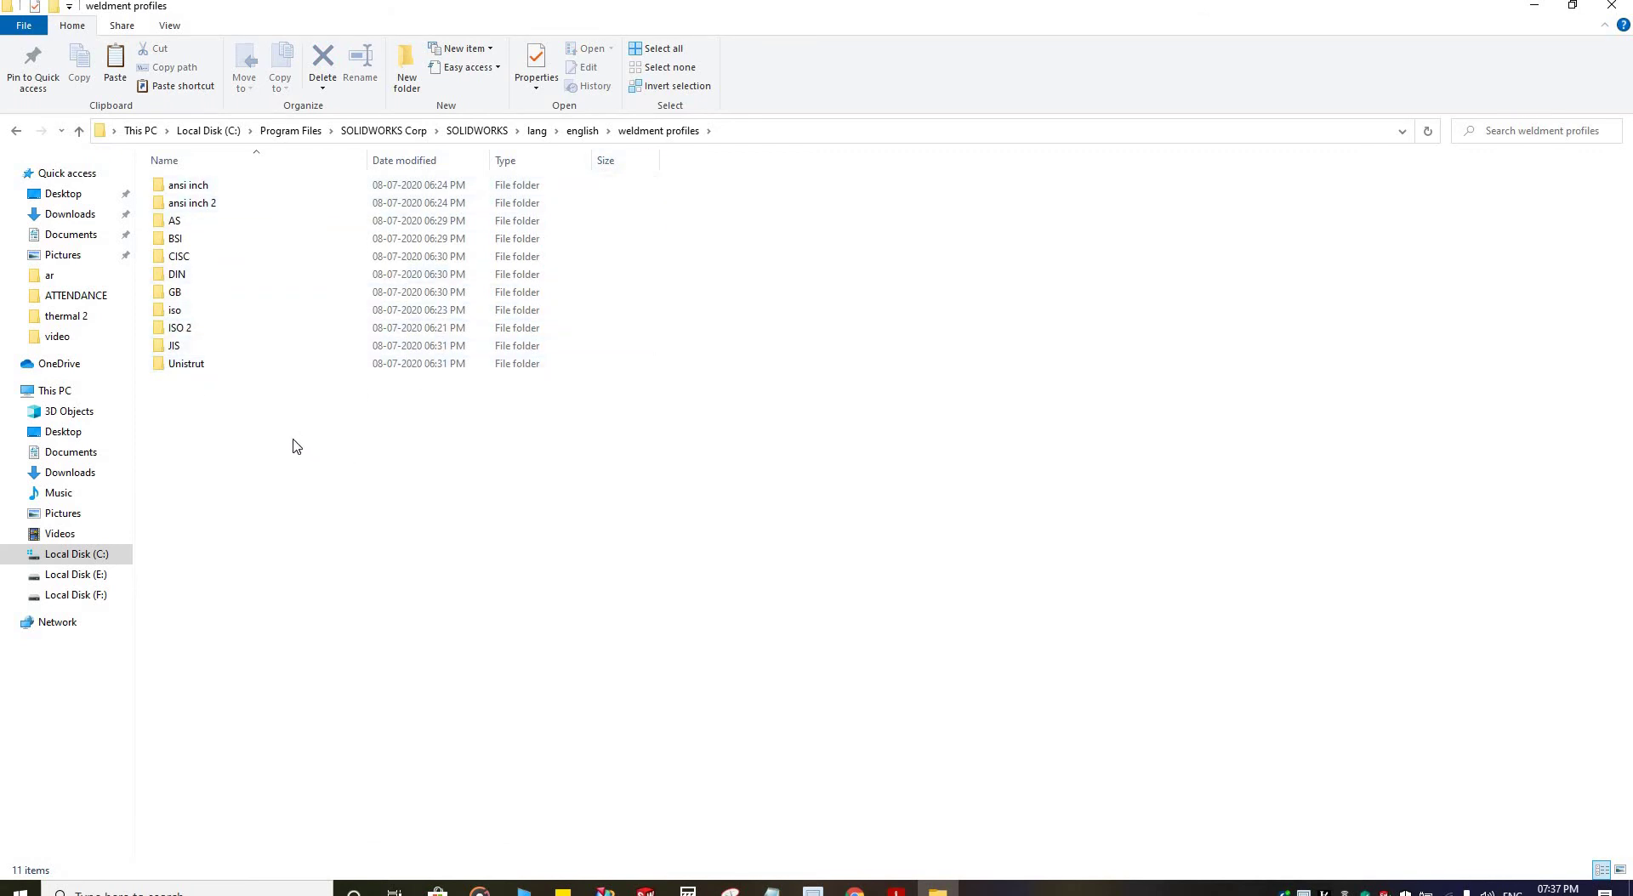
Step: Create a new folder named custom in the weldment profiles folder, granting the required permission
{"action": "left_click", "coordinate": [214, 202]}
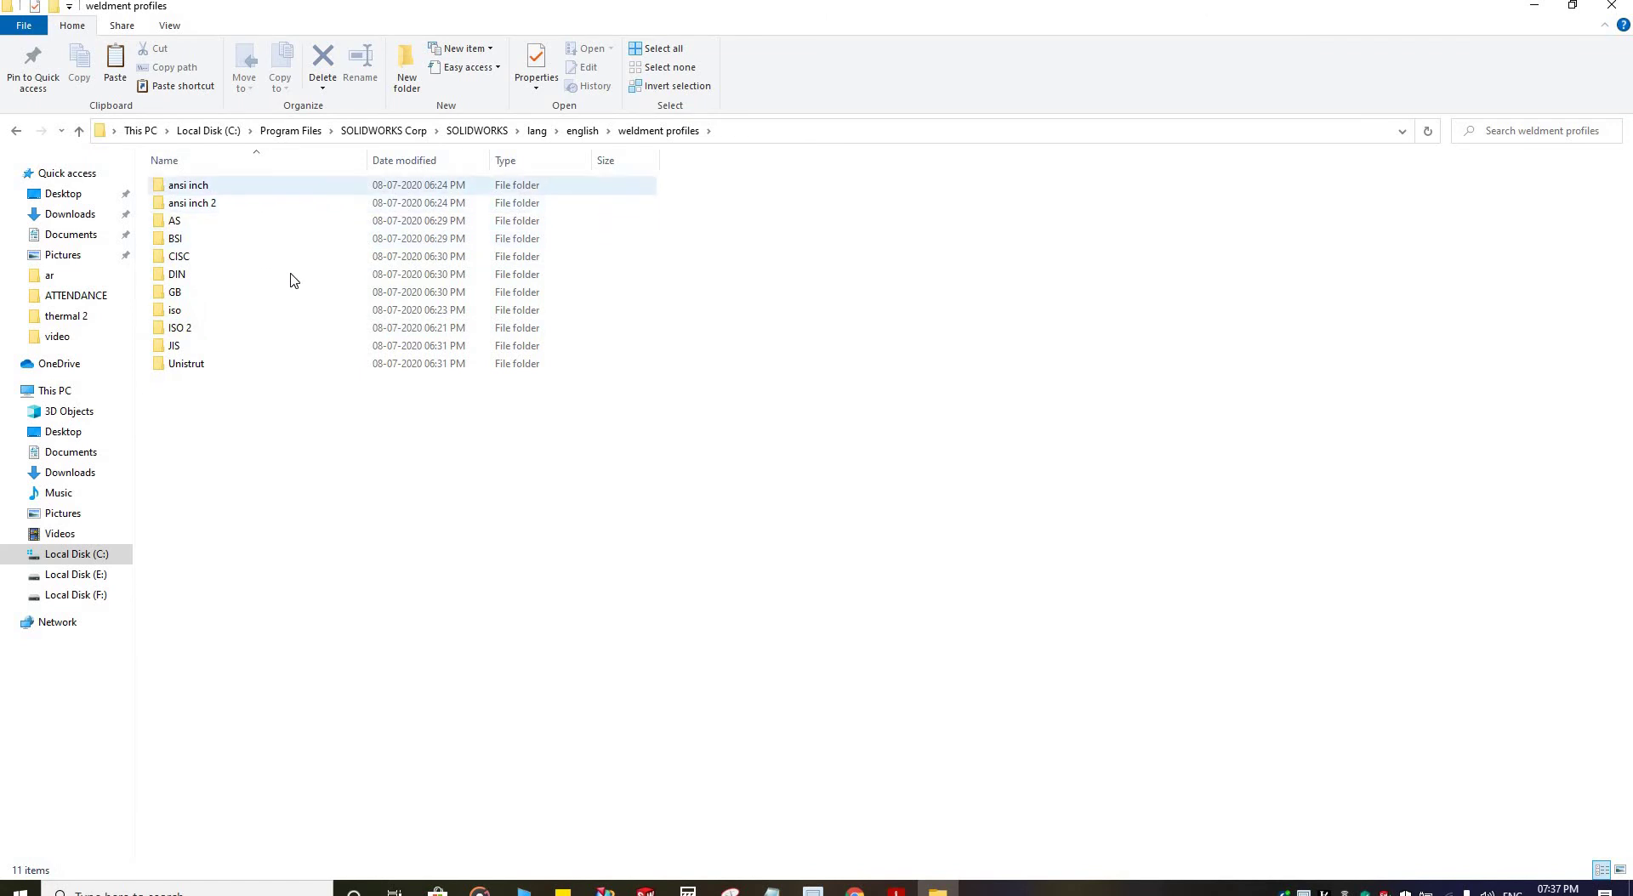
{"action": "left_click", "coordinate": [406, 68]}
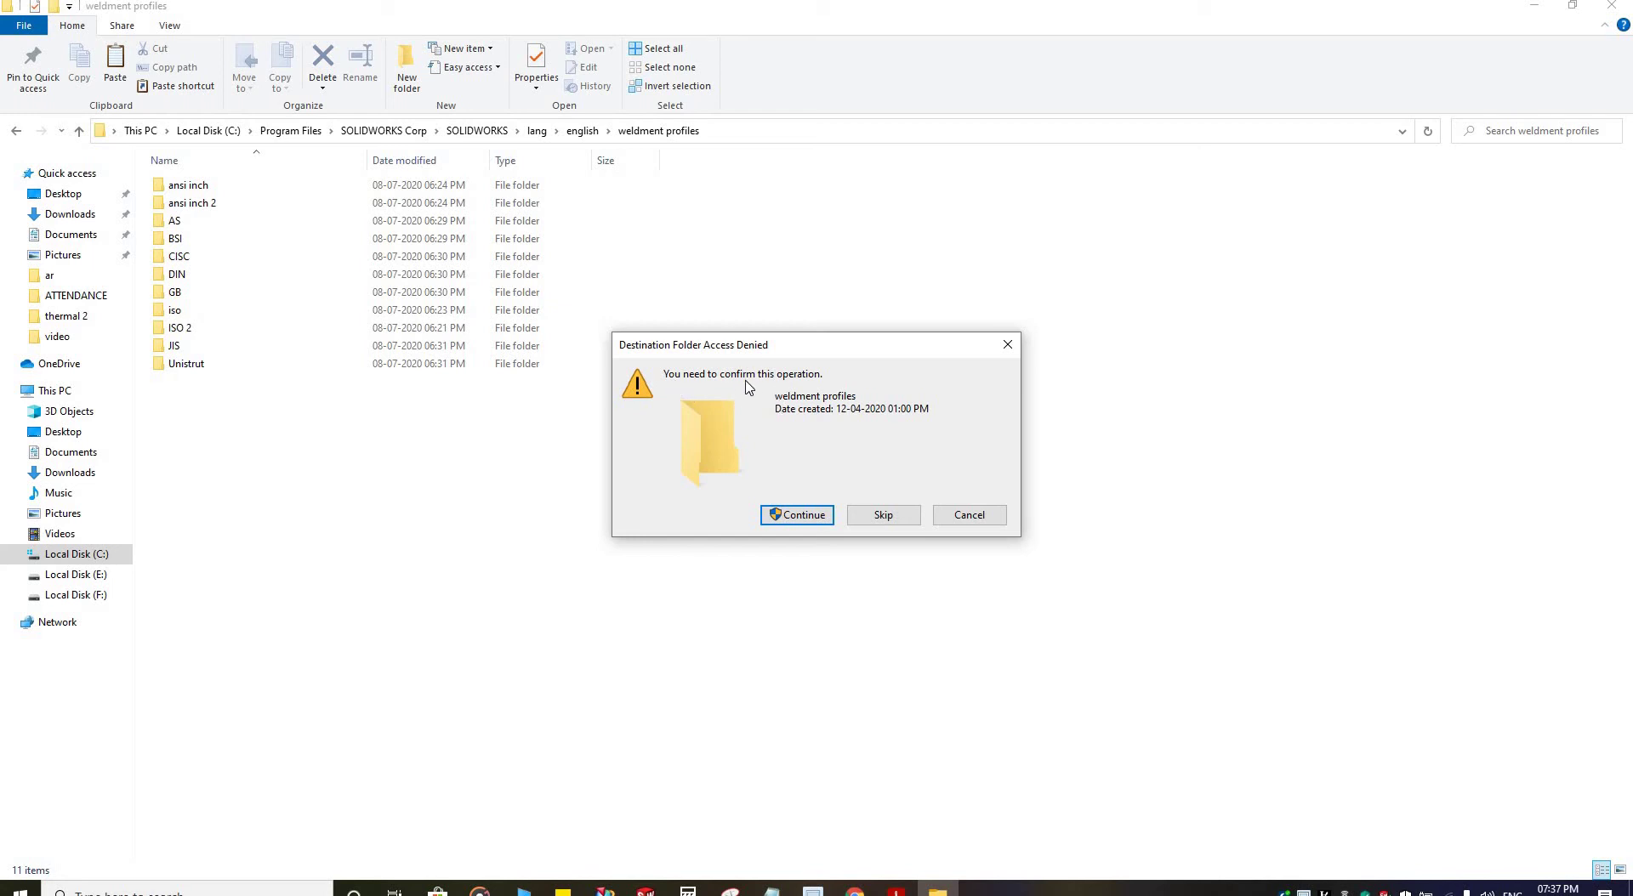
{"action": "left_click", "coordinate": [791, 521]}
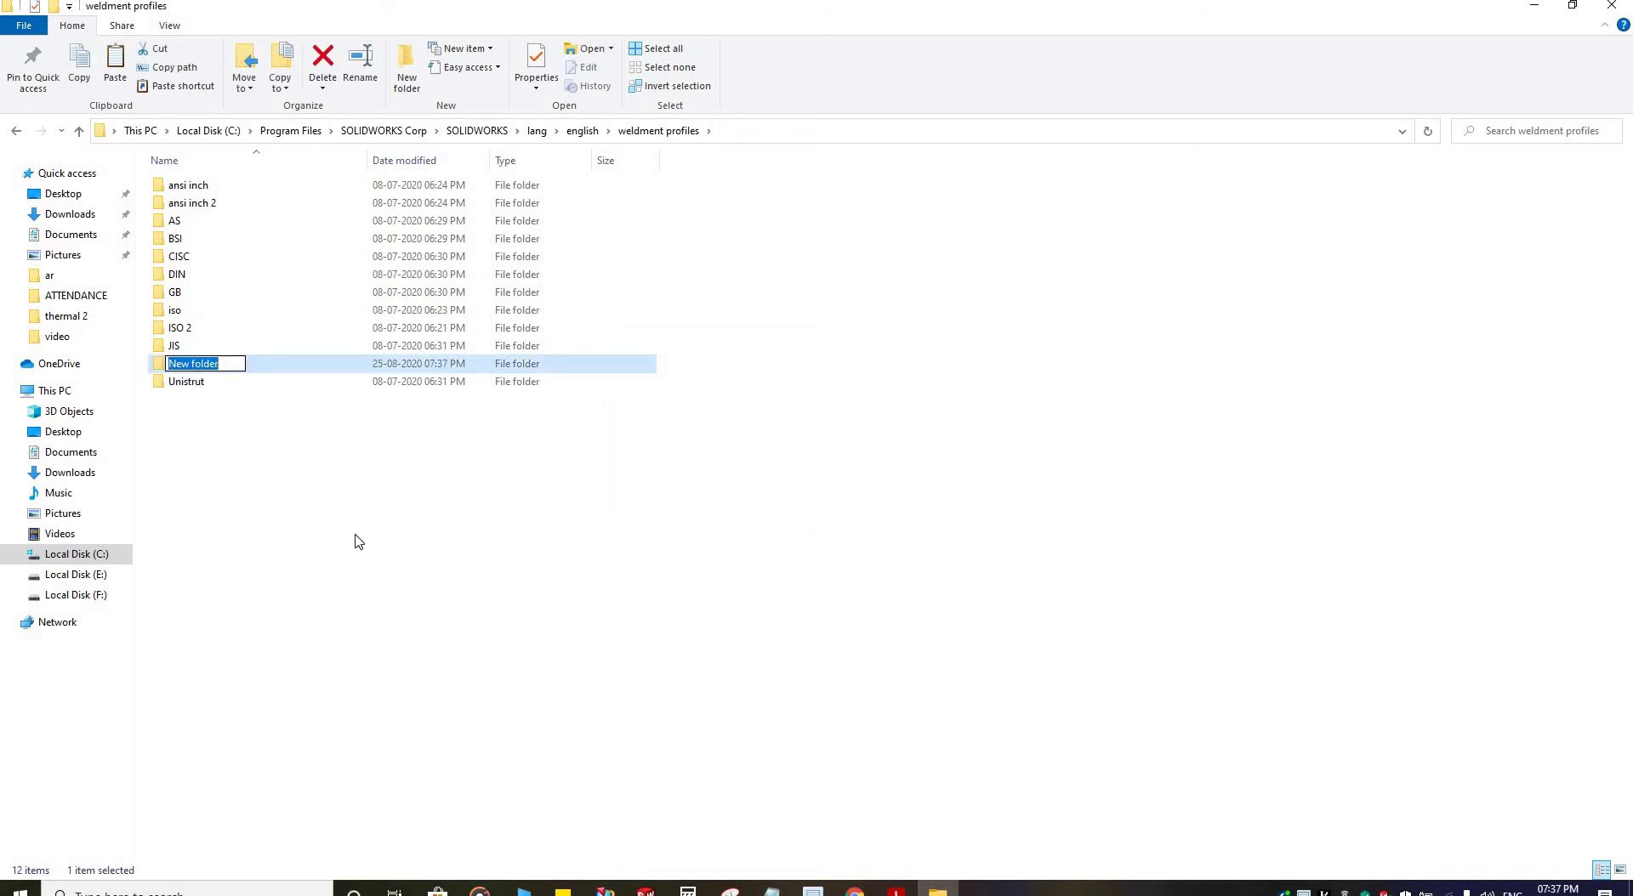
{"action": "type", "text": "custom"}
{"action": "key", "text": "Return"}
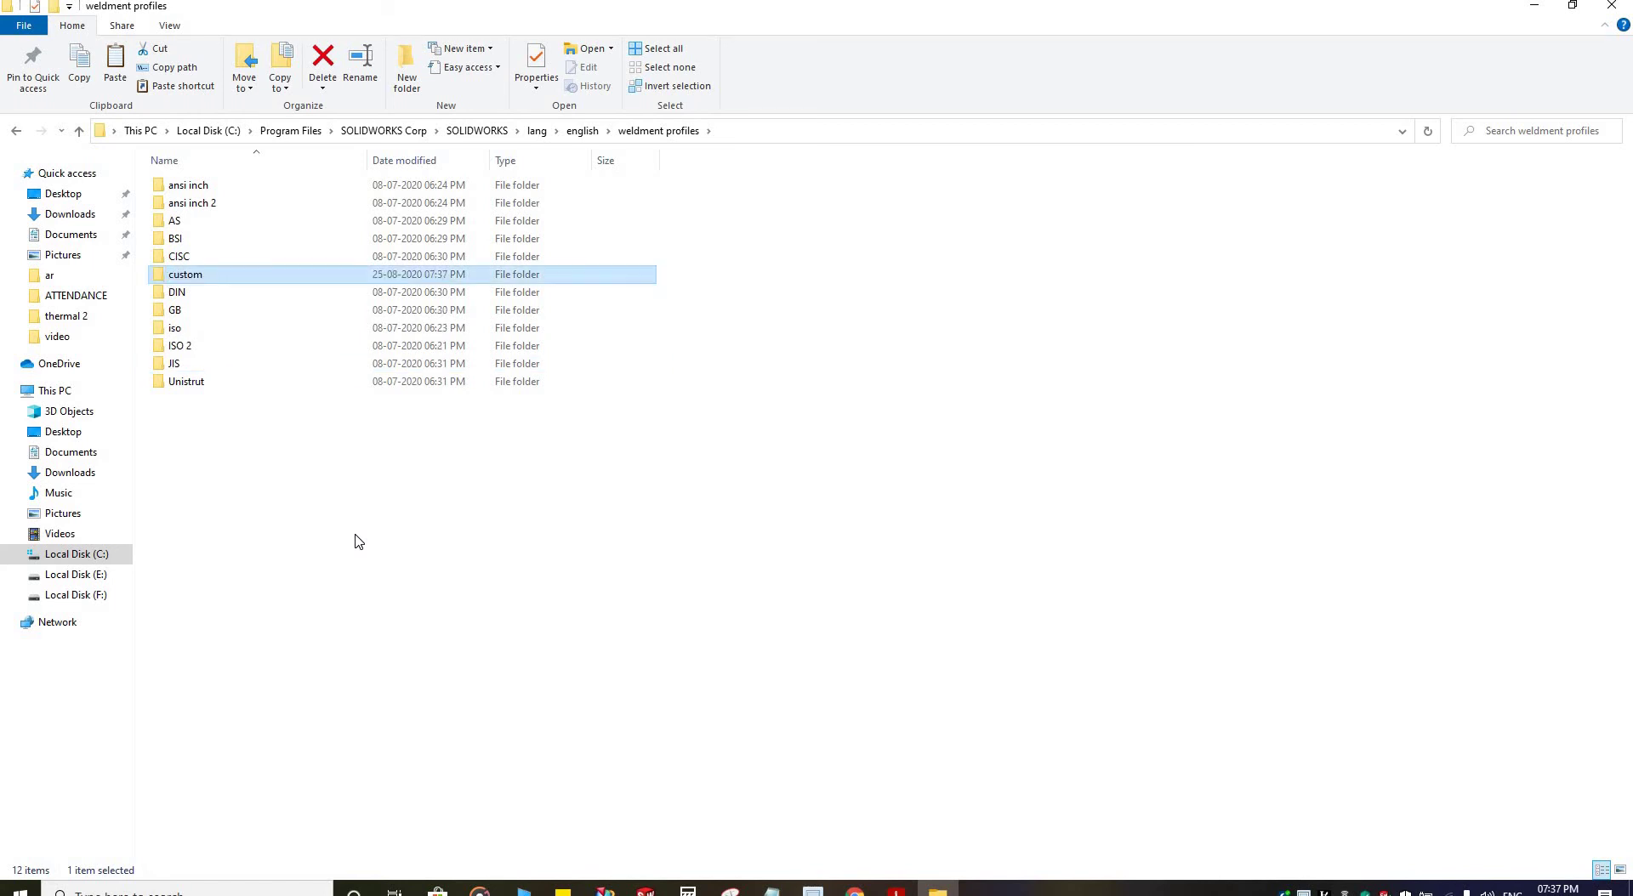
Step: Create a subfolder named square inside the custom folder, granting the required permission
{"action": "double_click", "coordinate": [279, 276]}
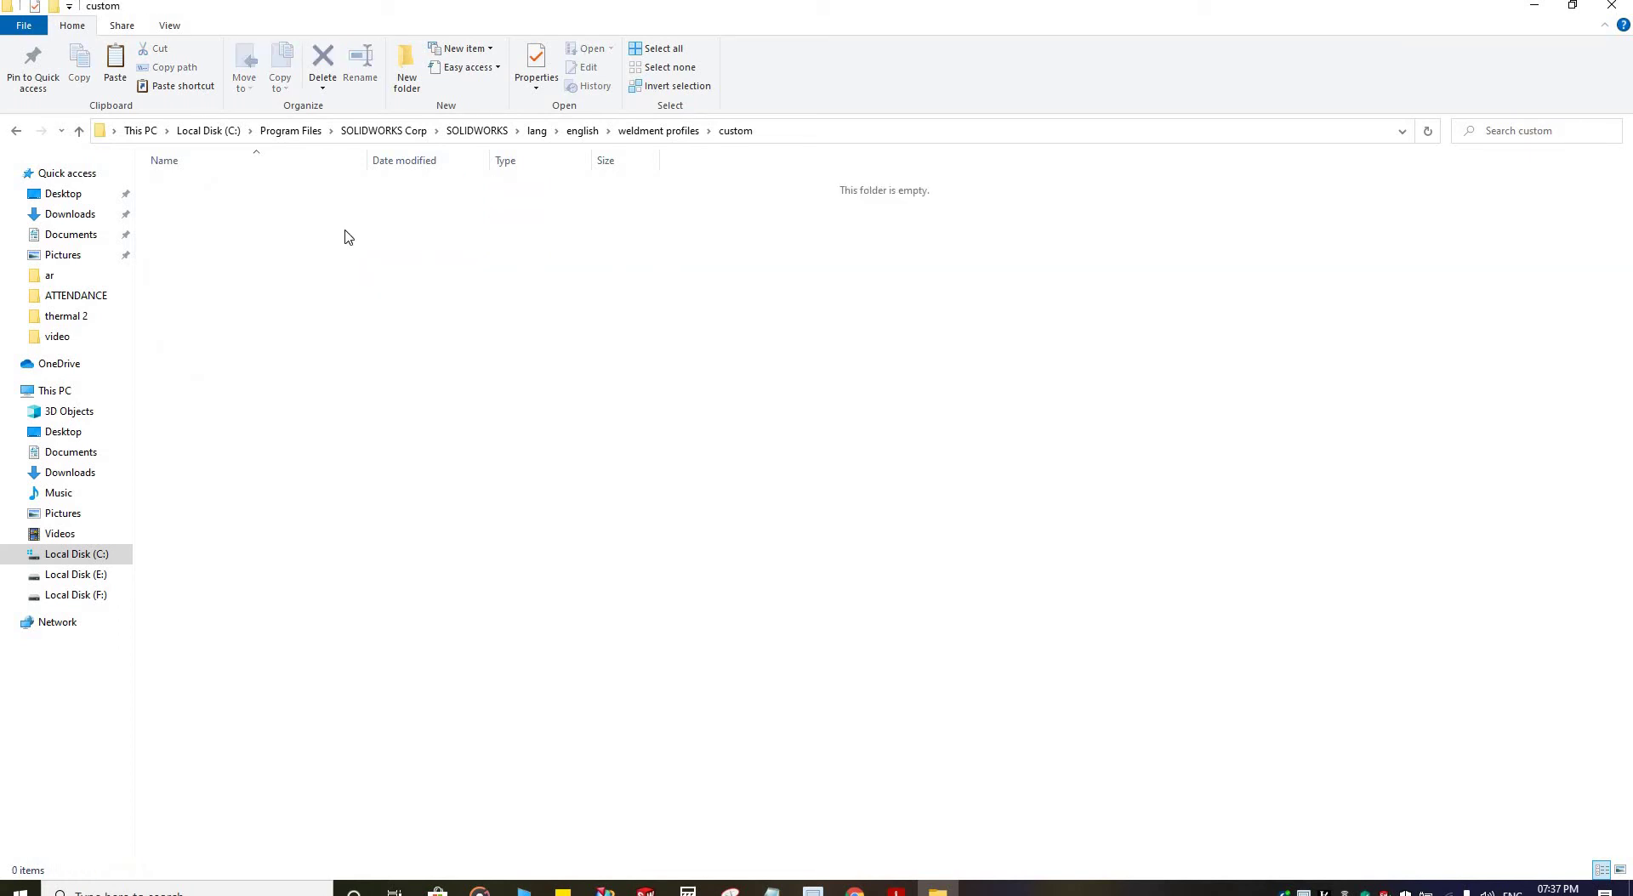
{"action": "left_click", "coordinate": [406, 70]}
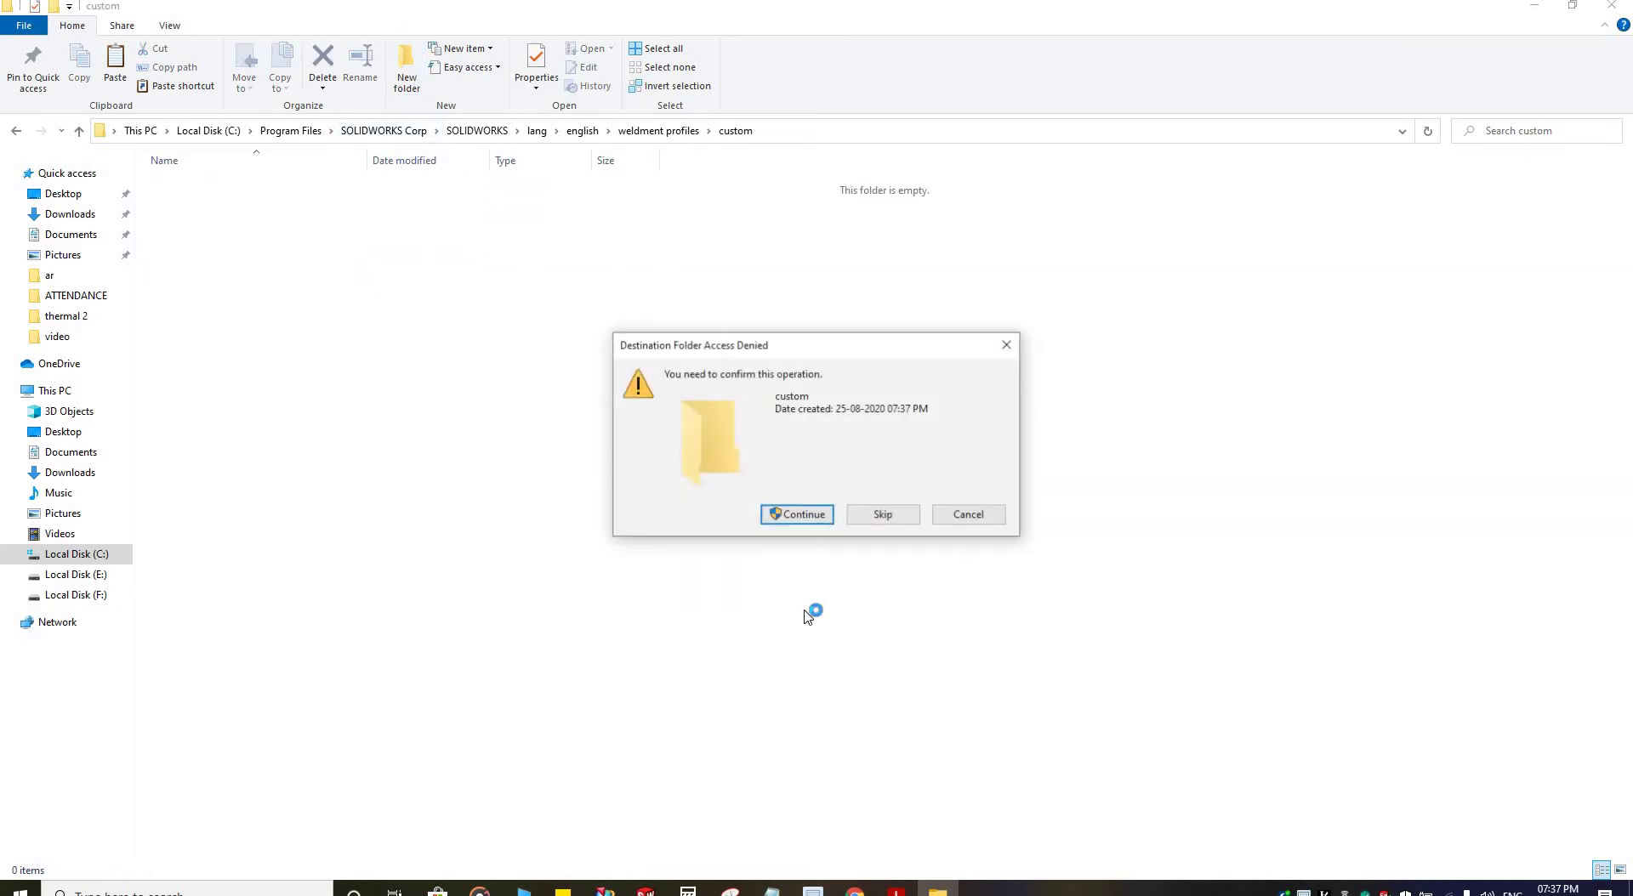
{"action": "left_click", "coordinate": [782, 516]}
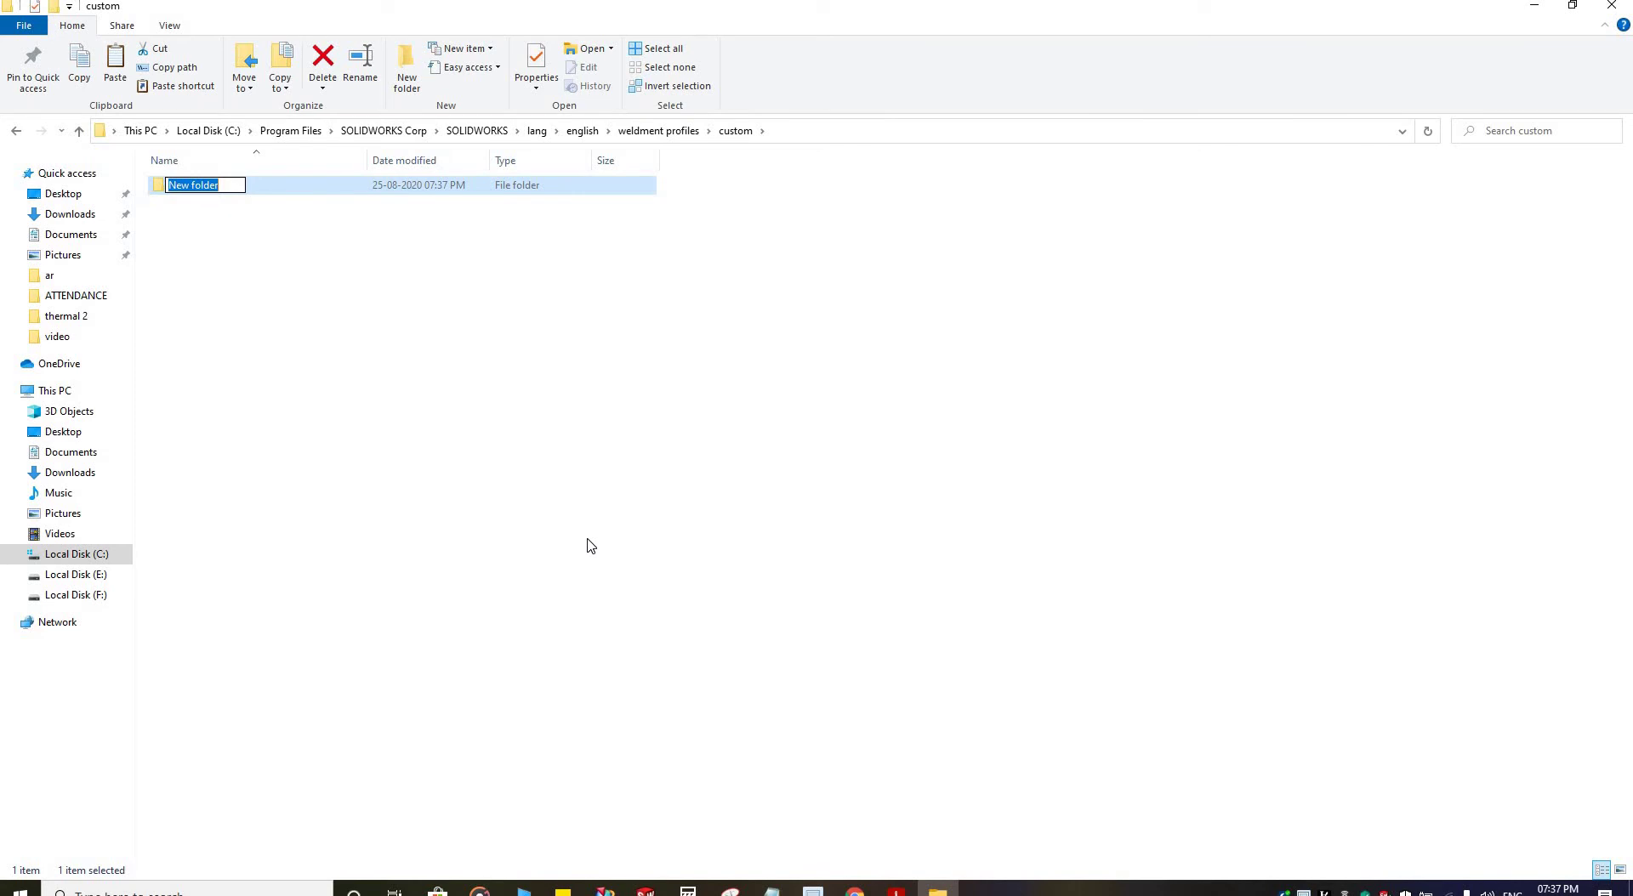
{"action": "type", "text": "square"}
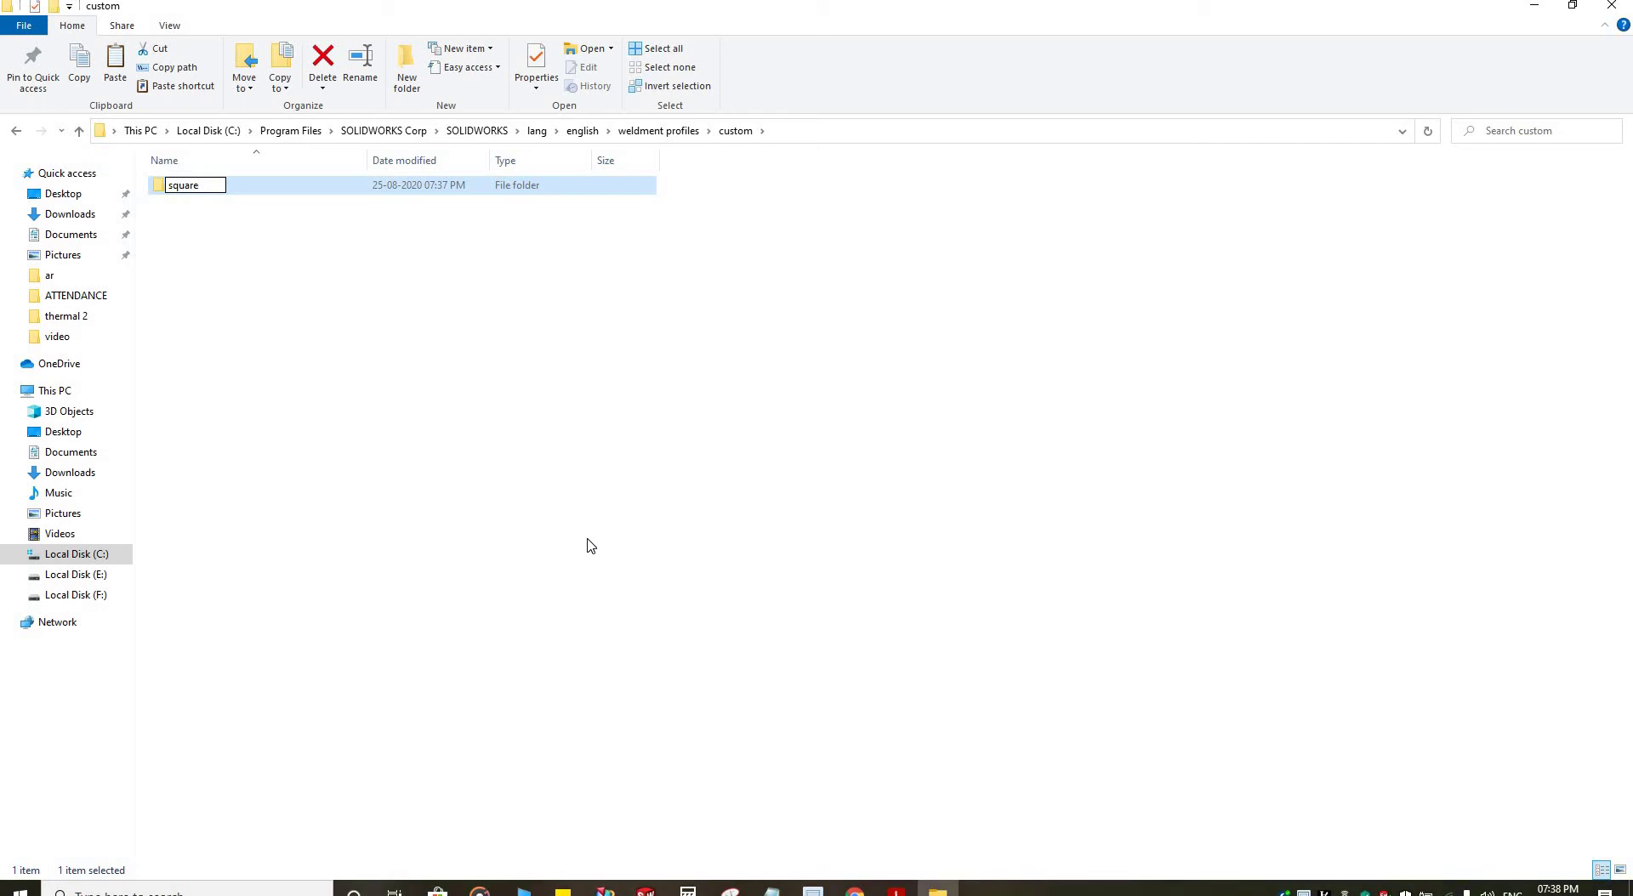
{"action": "key", "text": "Return"}
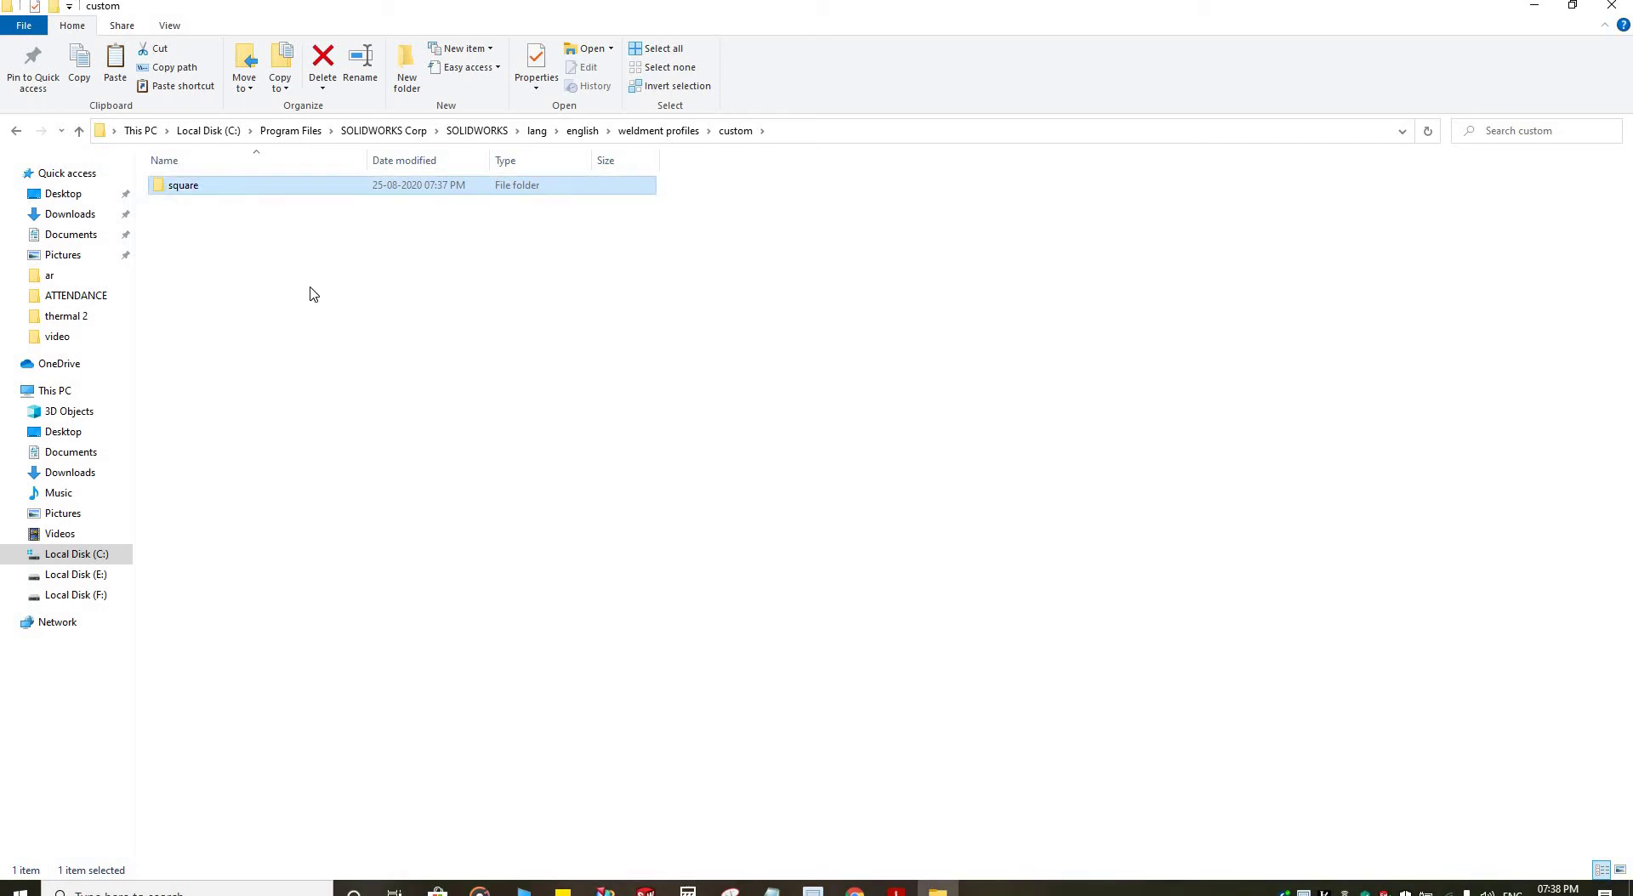
Step: Copy the 50x50x2 profile file from the Desktop into the square folder with administrator permission, and close File Explorer
{"action": "double_click", "coordinate": [219, 189]}
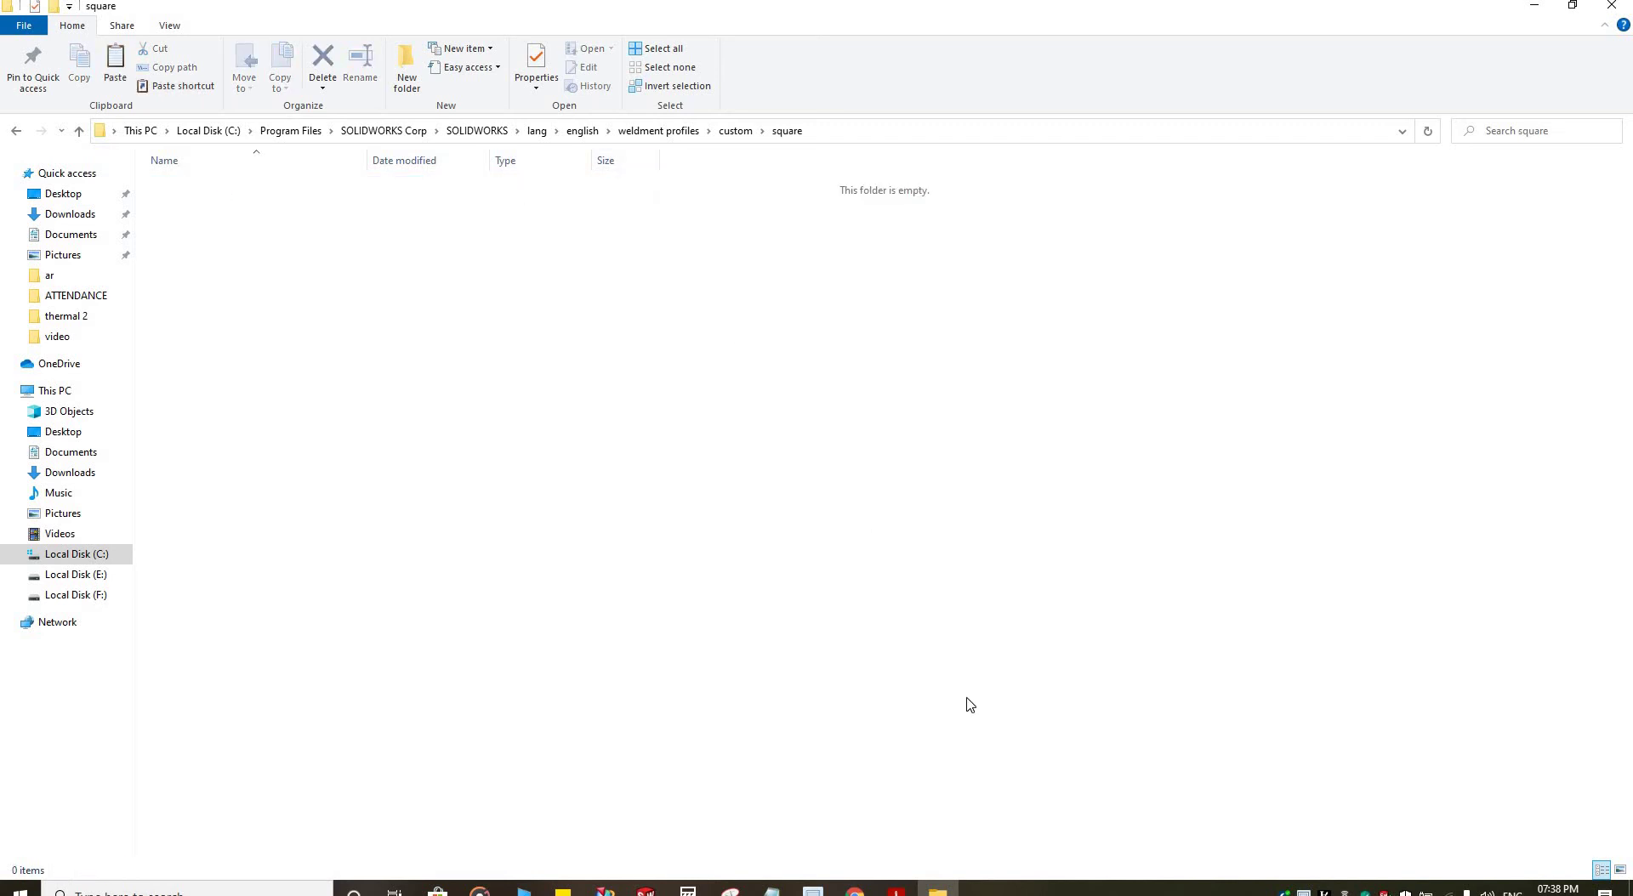
{"action": "mouse_move", "coordinate": [944, 891]}
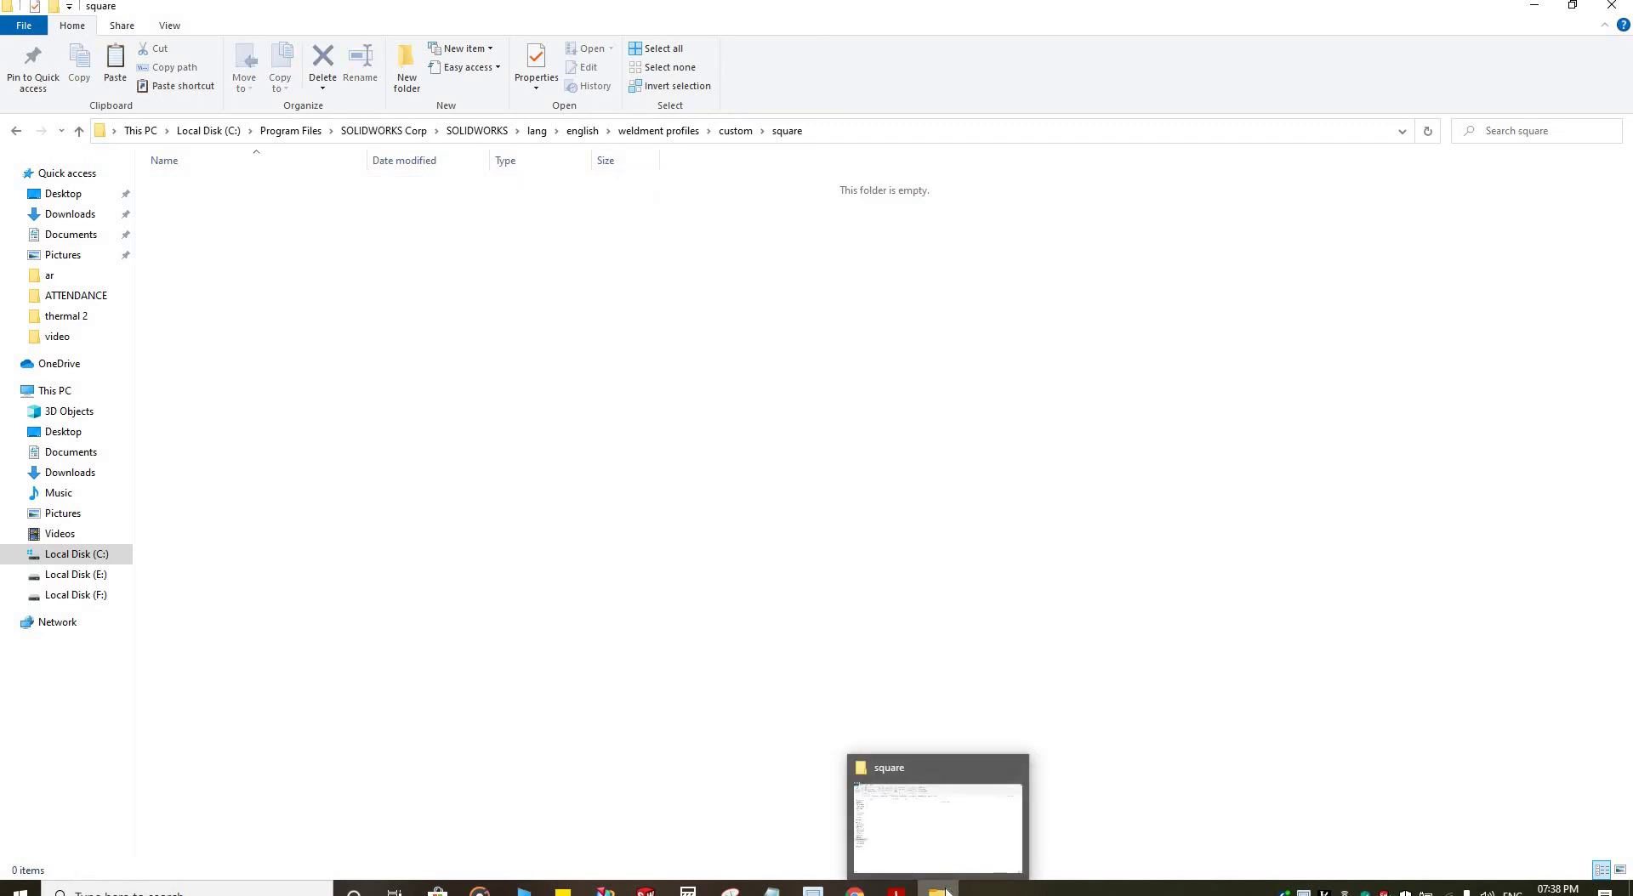
{"action": "left_click", "coordinate": [921, 827]}
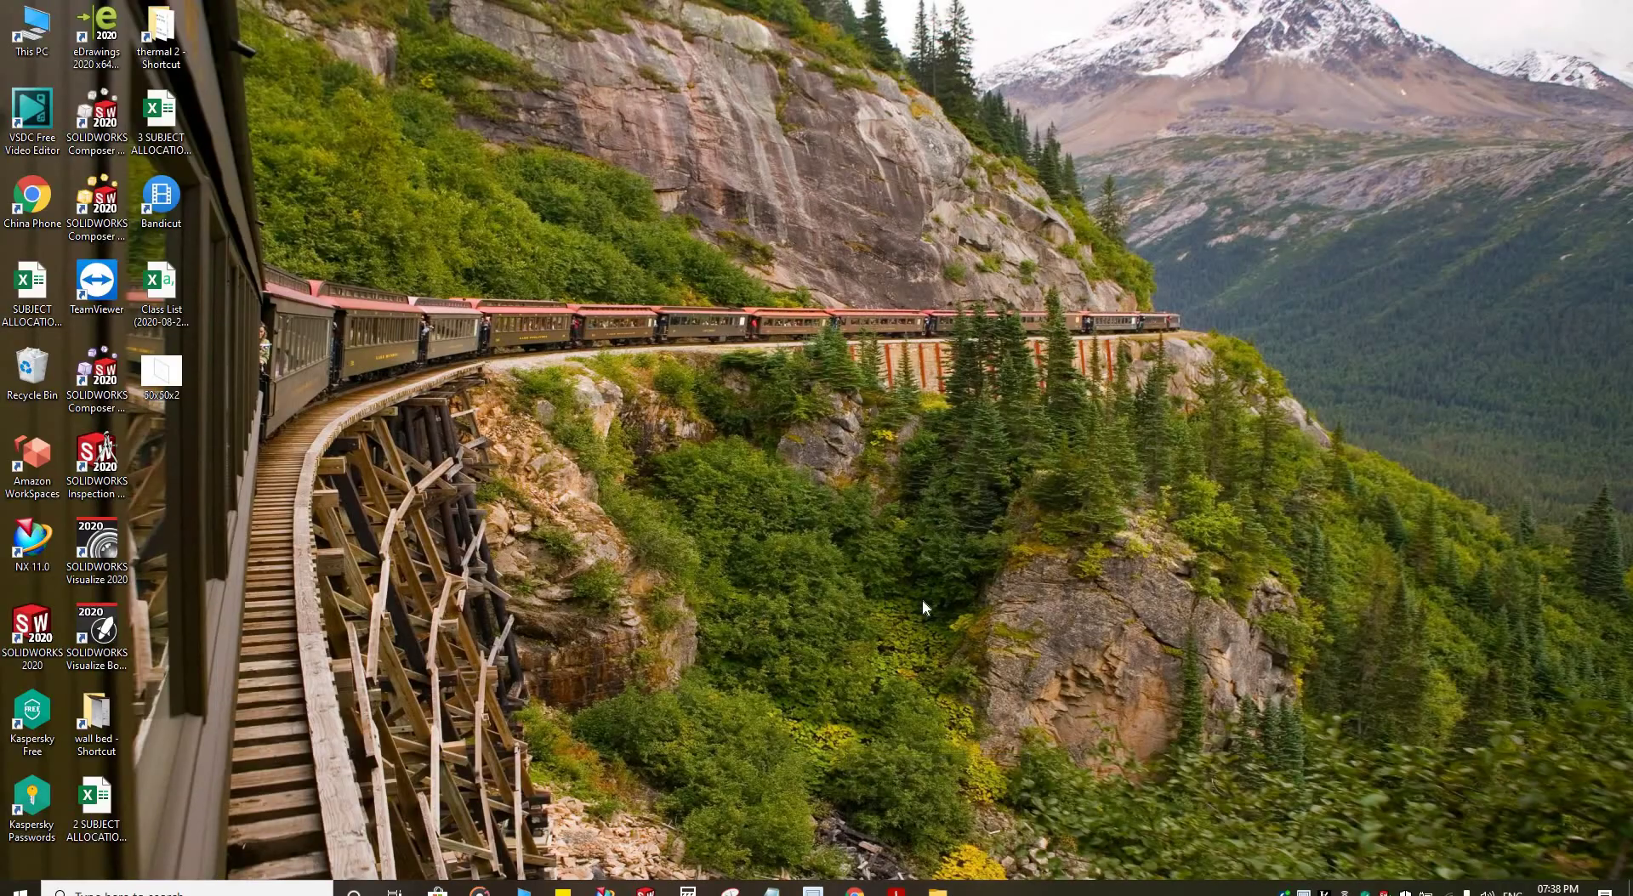
{"action": "right_click", "coordinate": [167, 369]}
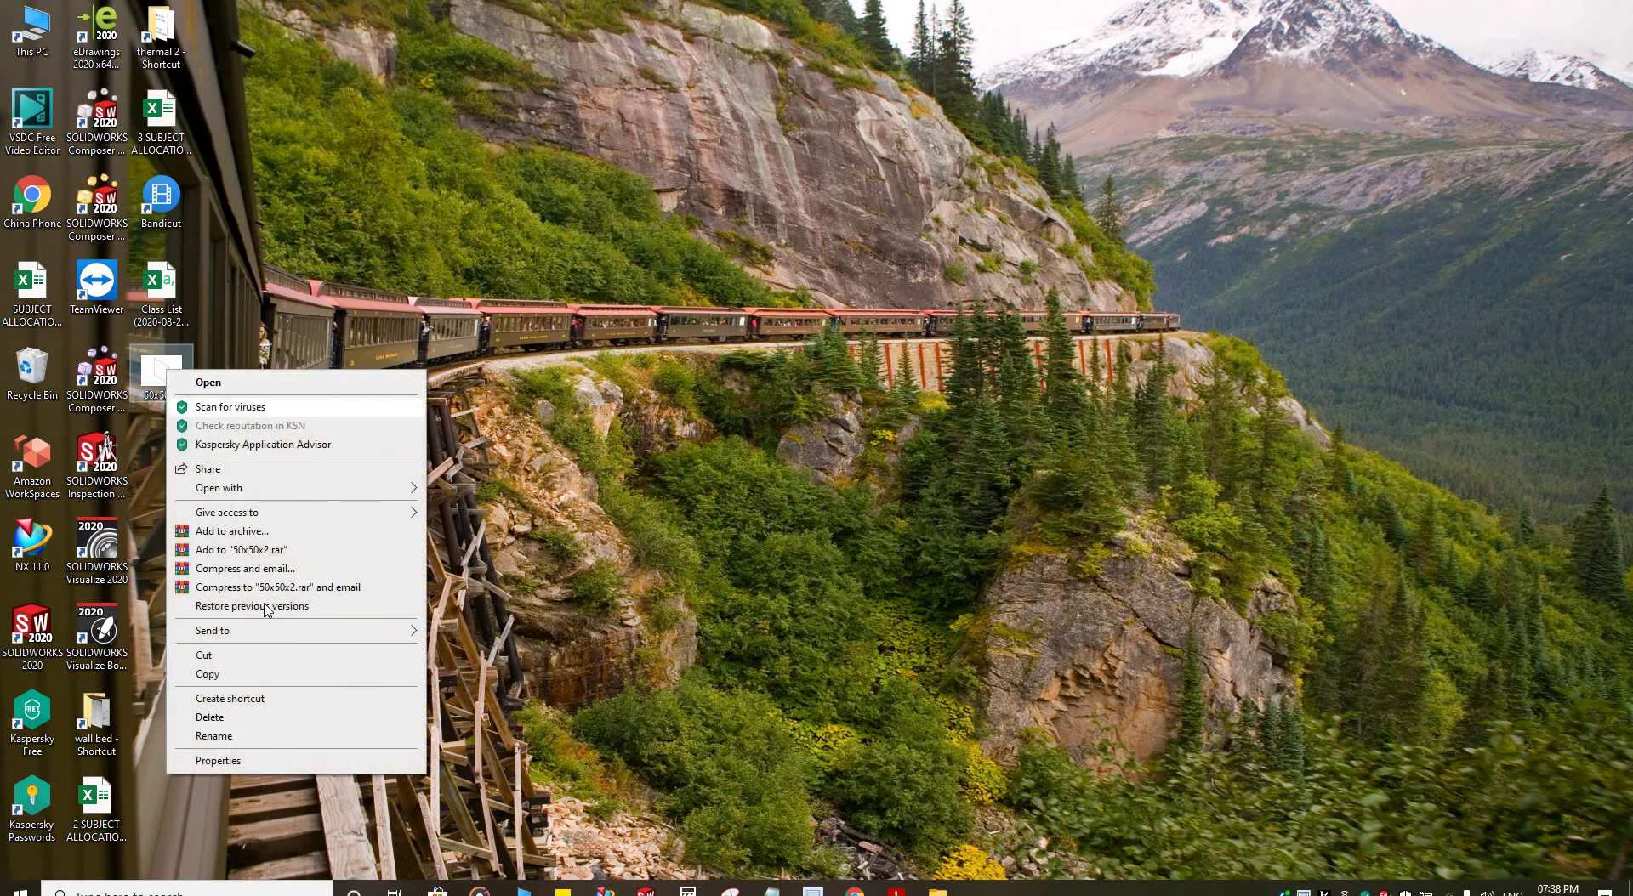
{"action": "left_click", "coordinate": [253, 675]}
{"action": "left_click", "coordinate": [936, 888]}
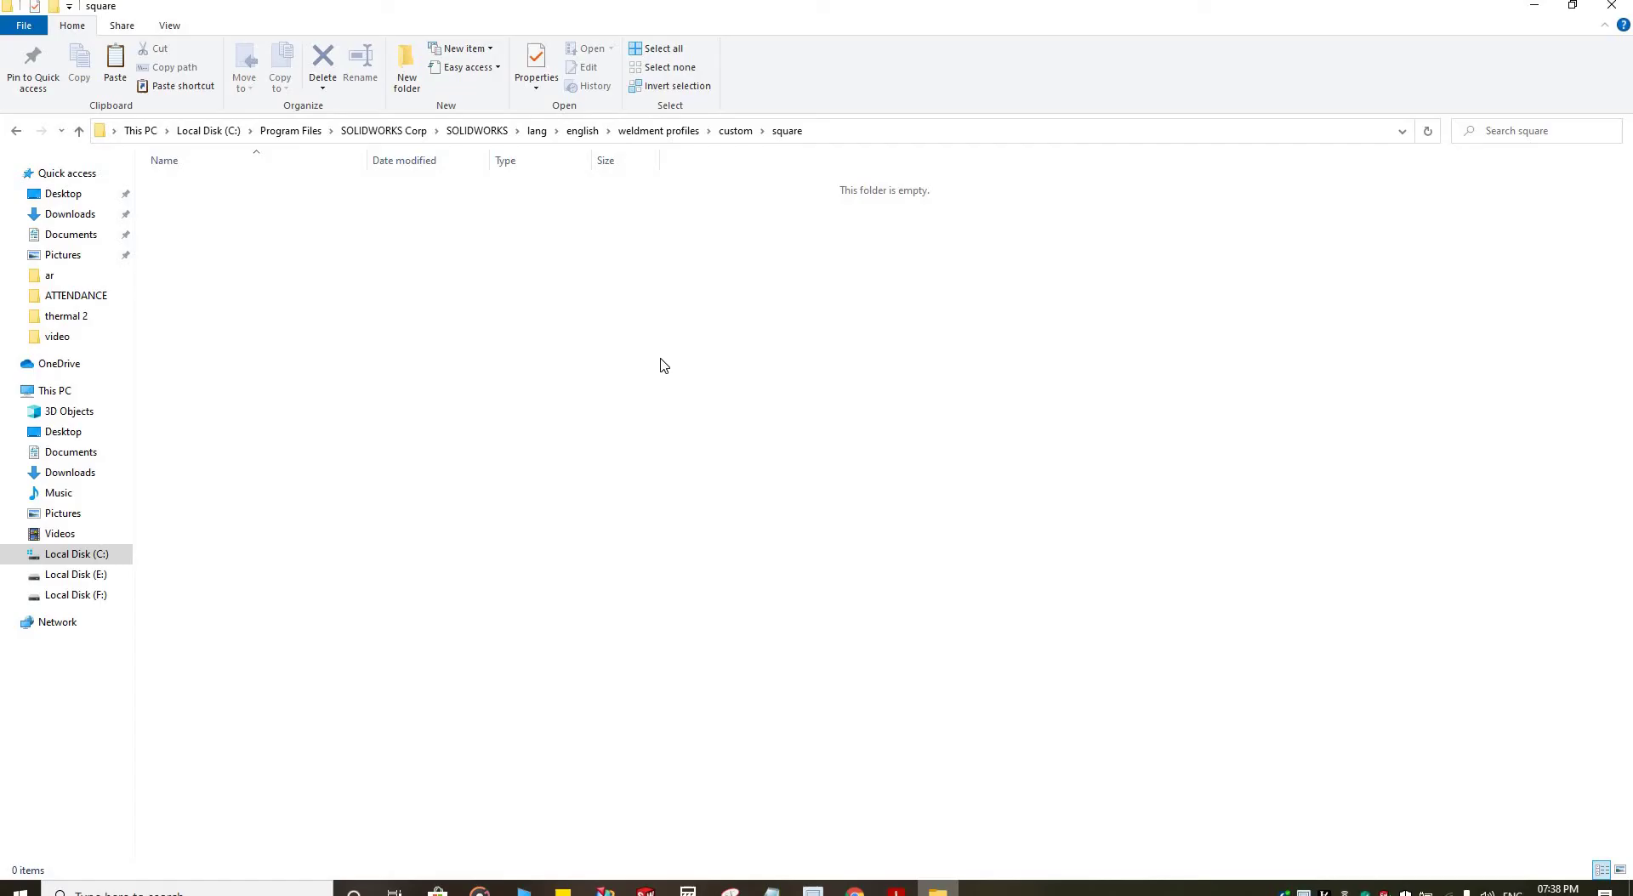
{"action": "right_click", "coordinate": [518, 257]}
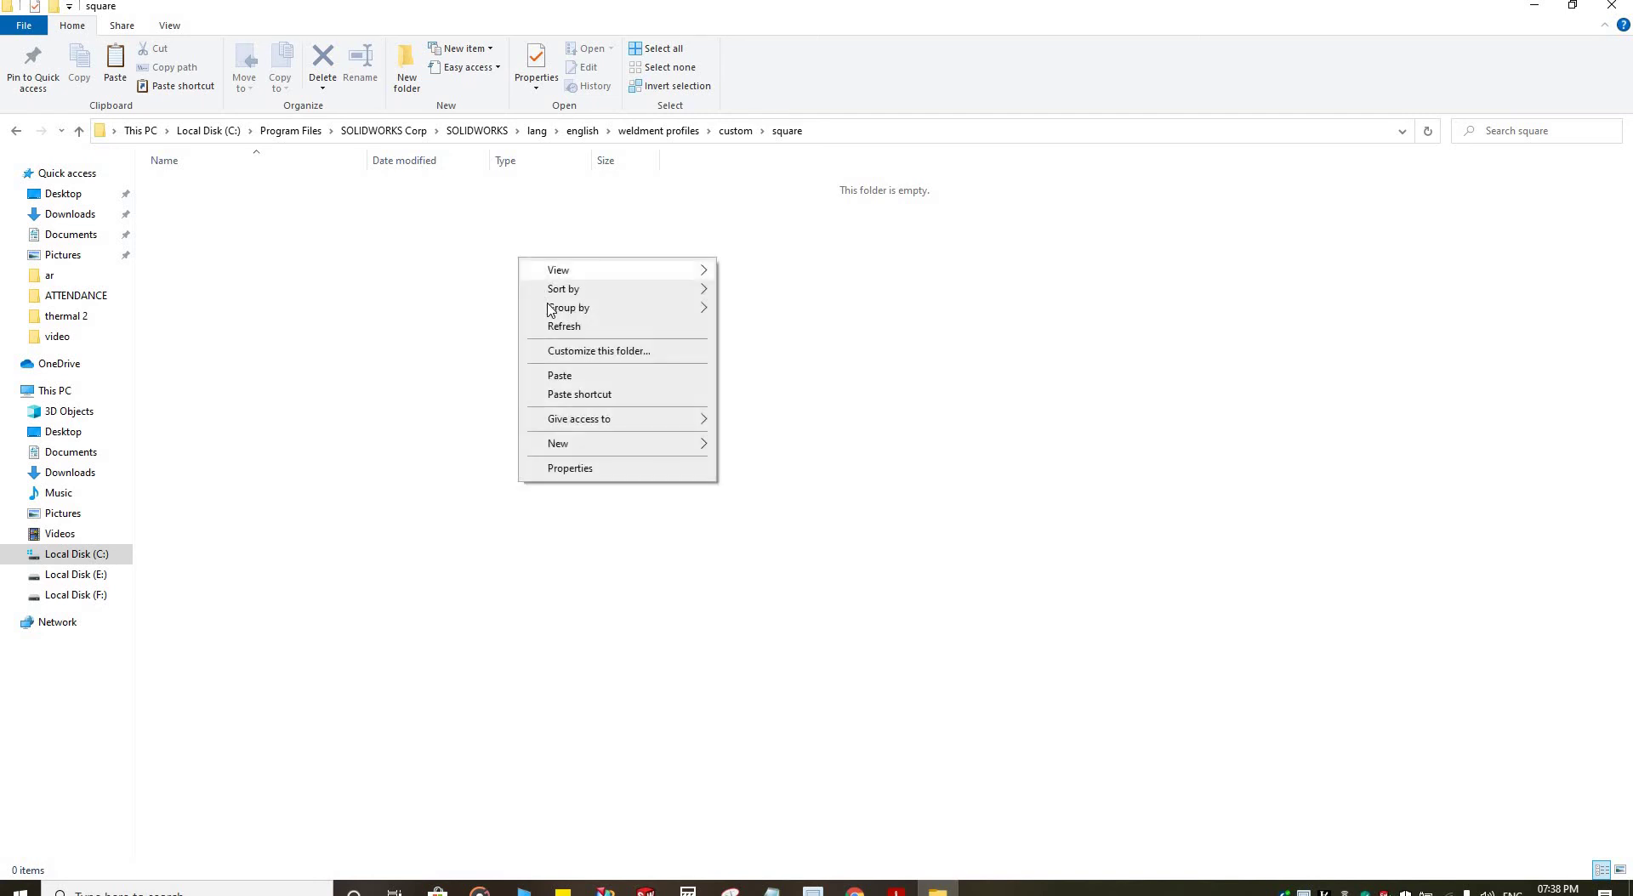
{"action": "mouse_move", "coordinate": [550, 311]}
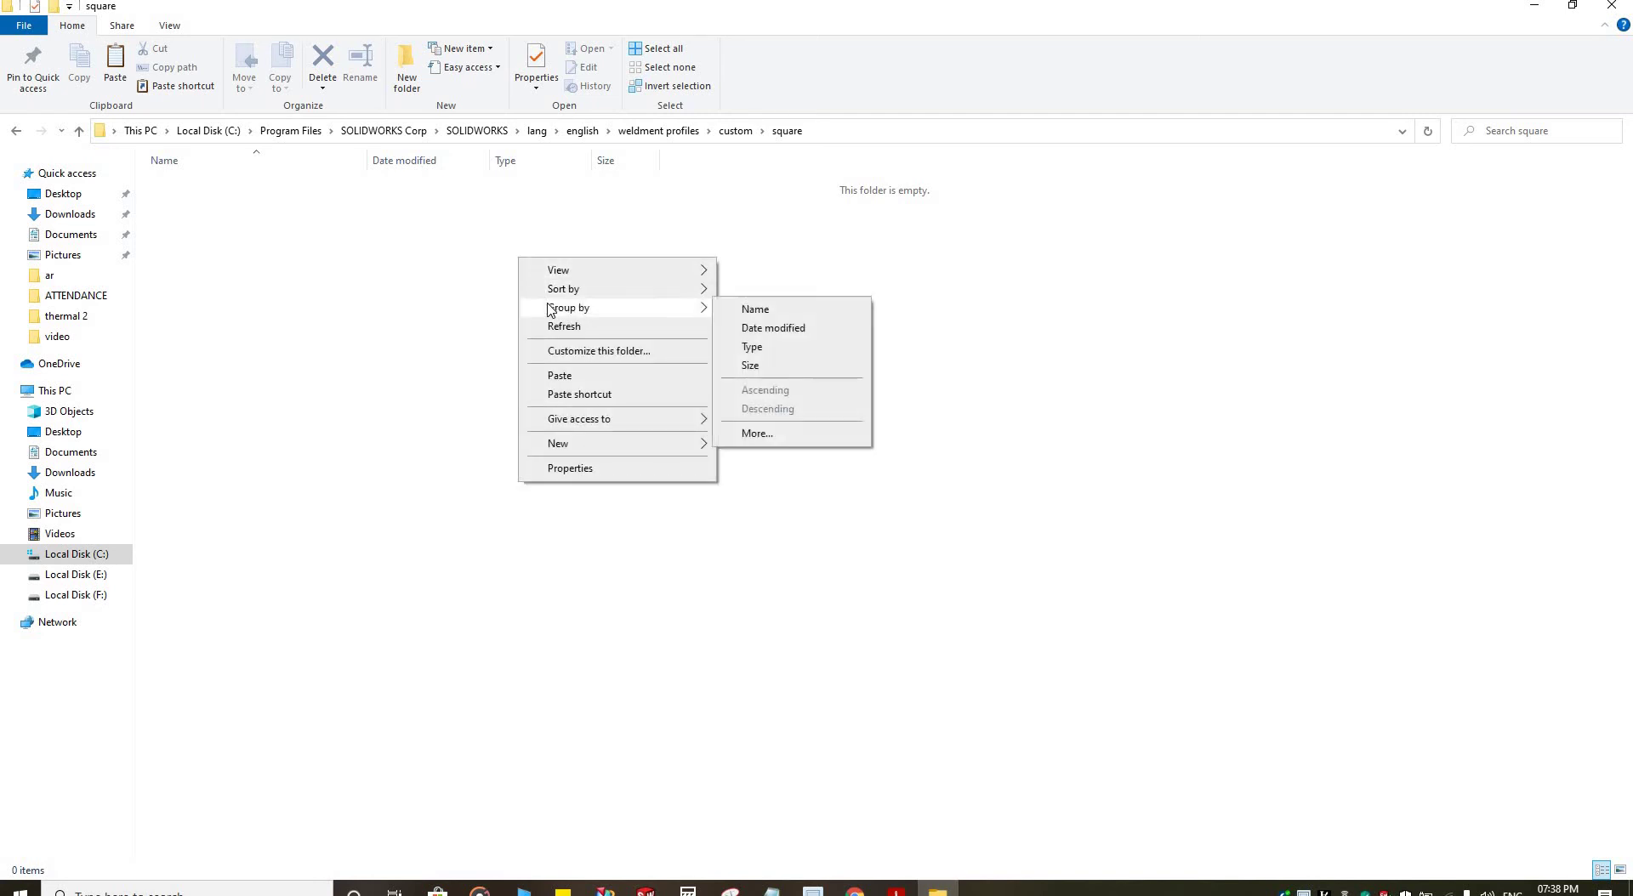
{"action": "left_click", "coordinate": [554, 380]}
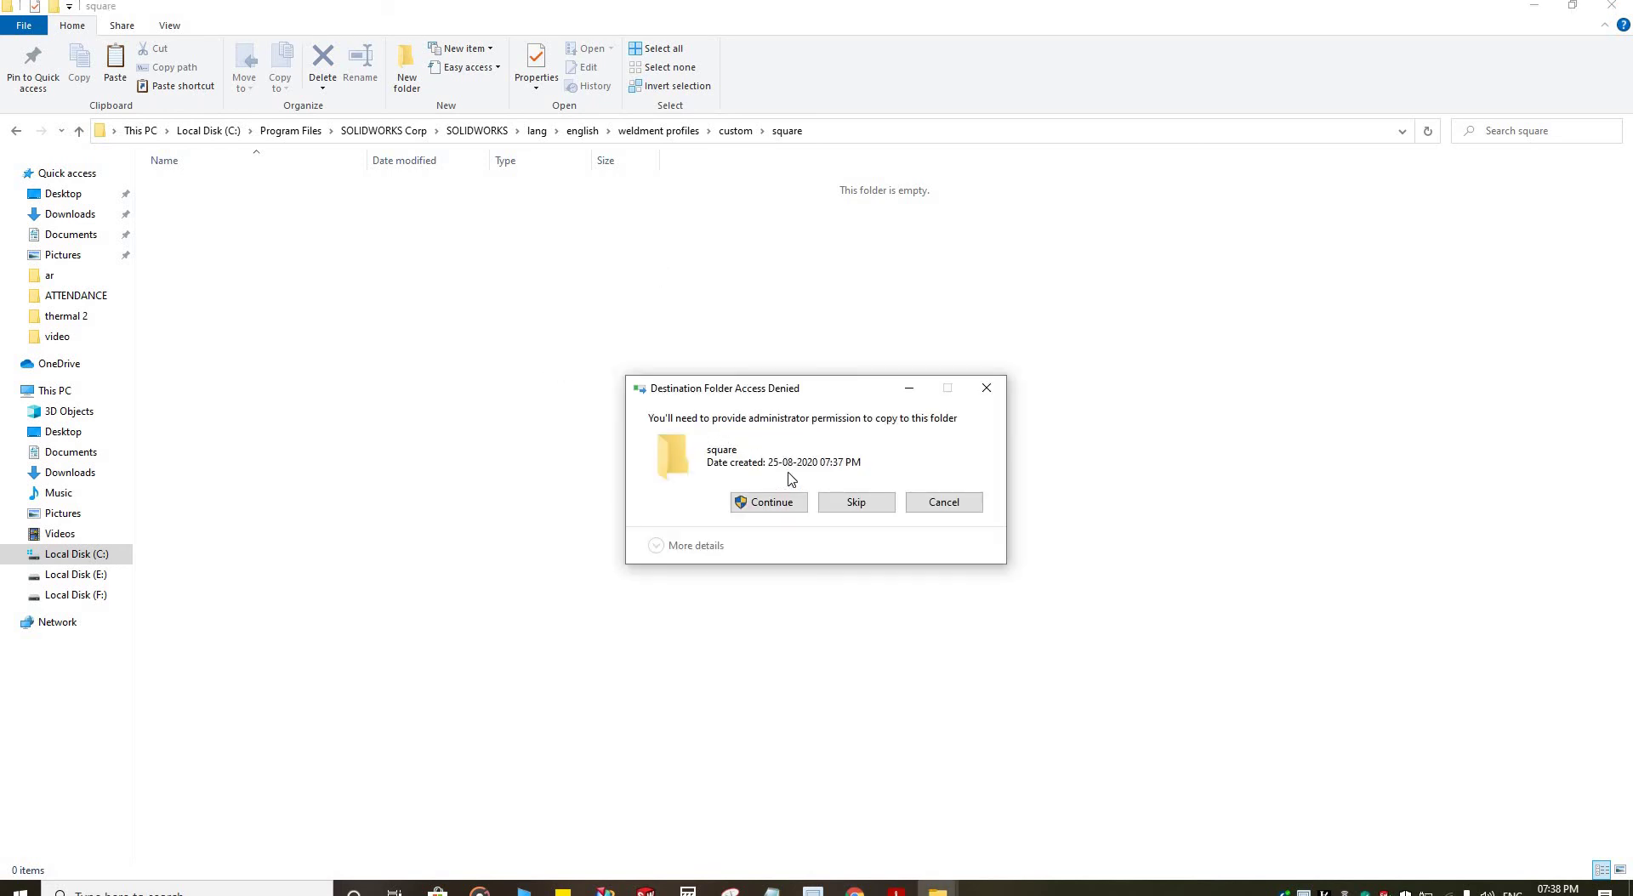
{"action": "left_click", "coordinate": [774, 509]}
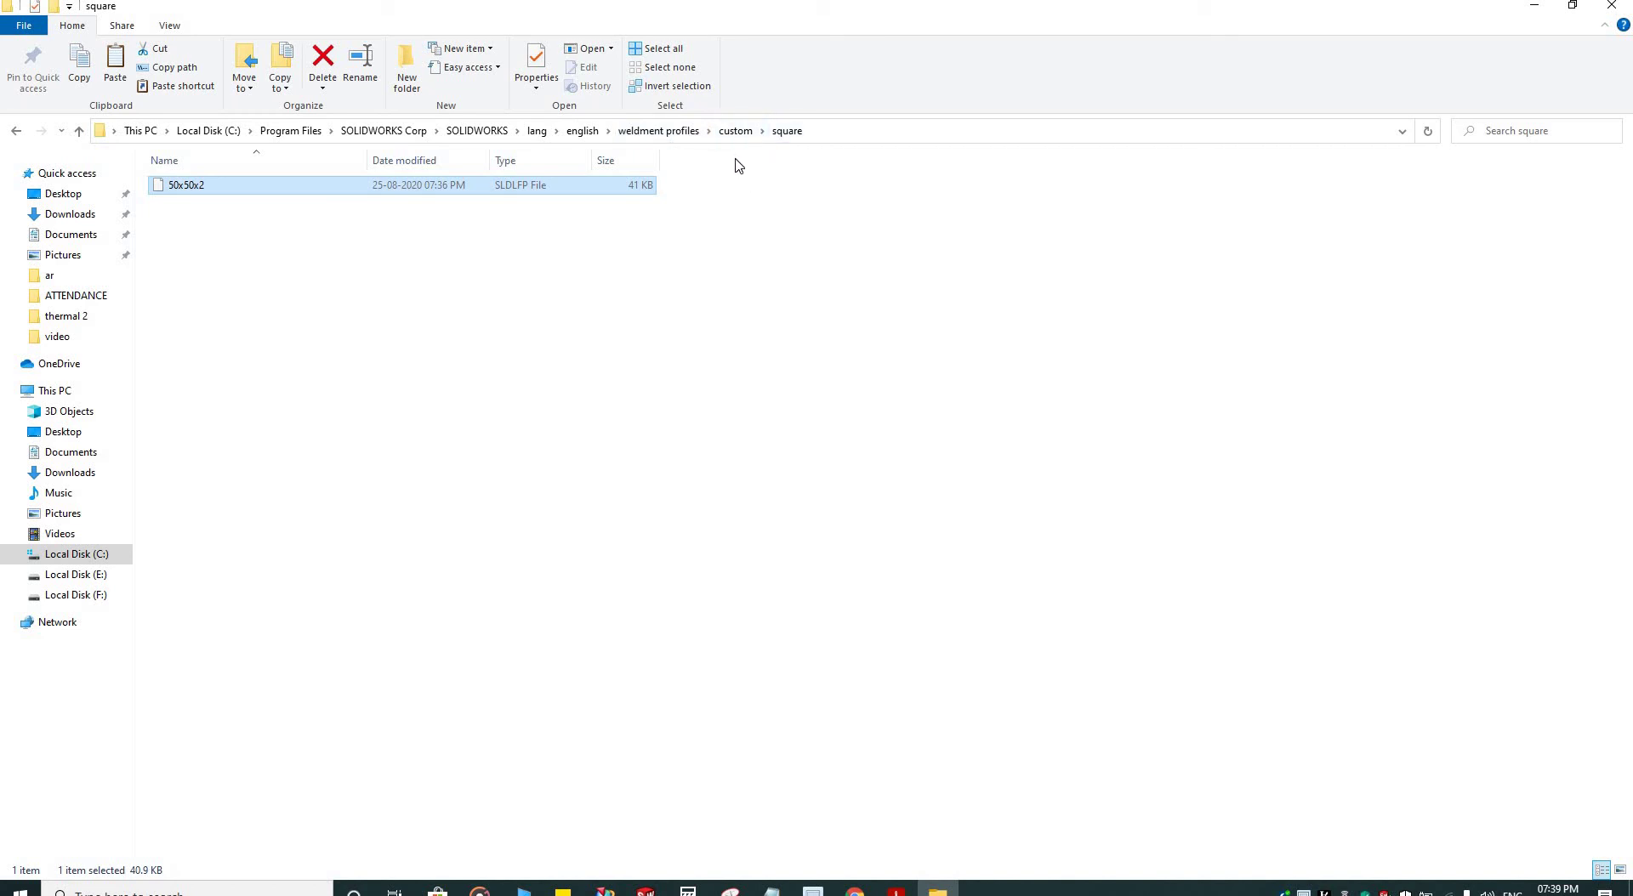
{"action": "left_click", "coordinate": [853, 234]}
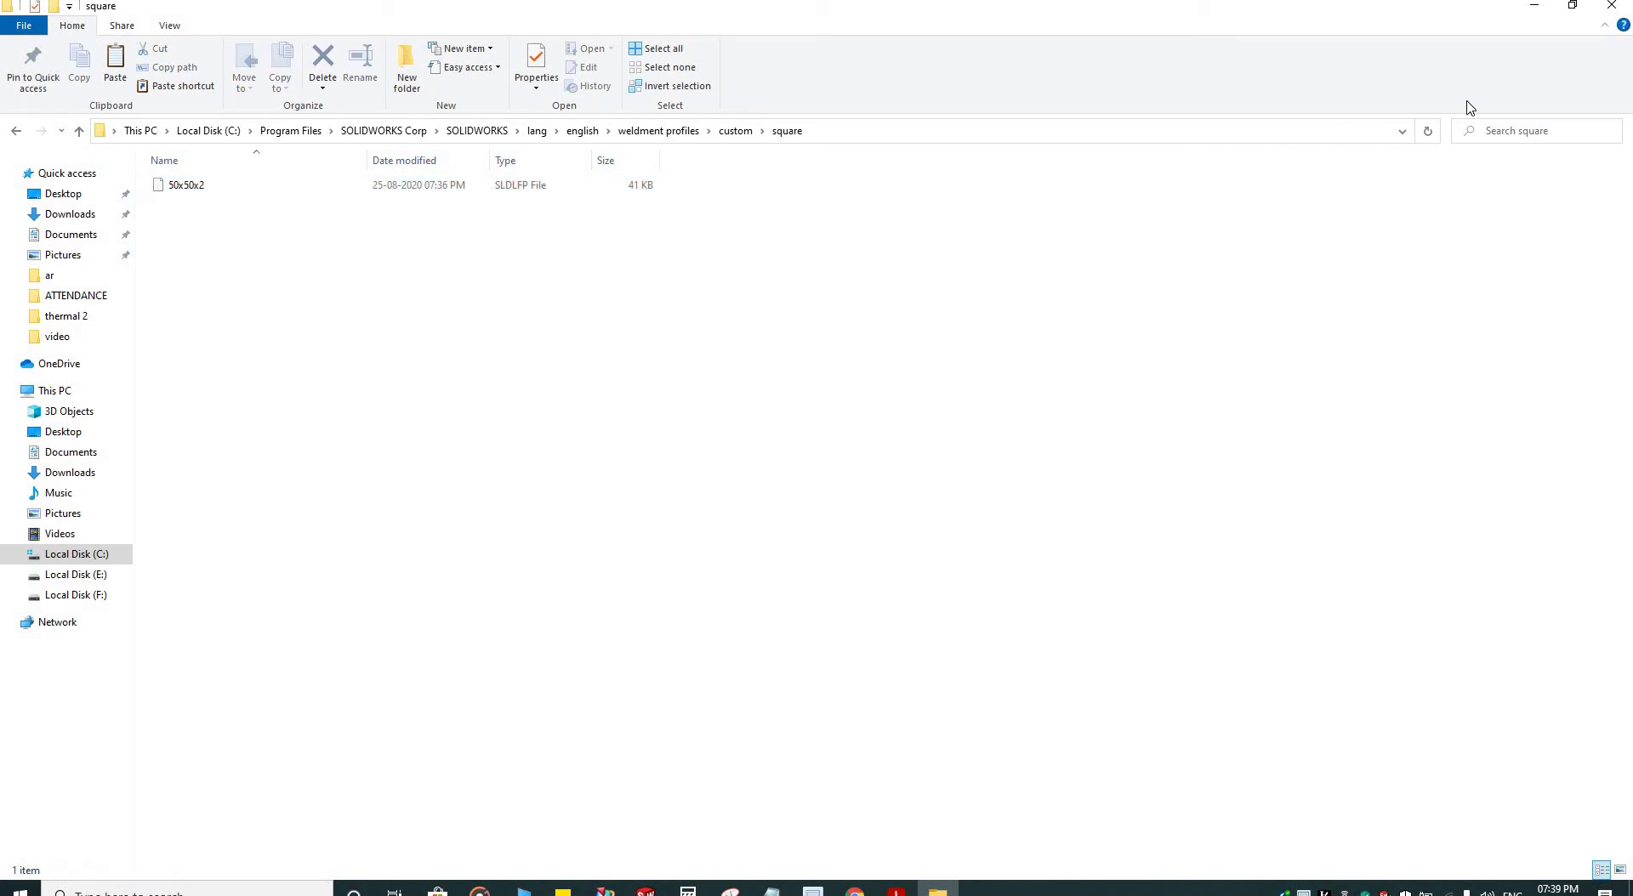
{"action": "left_click", "coordinate": [1608, 9]}
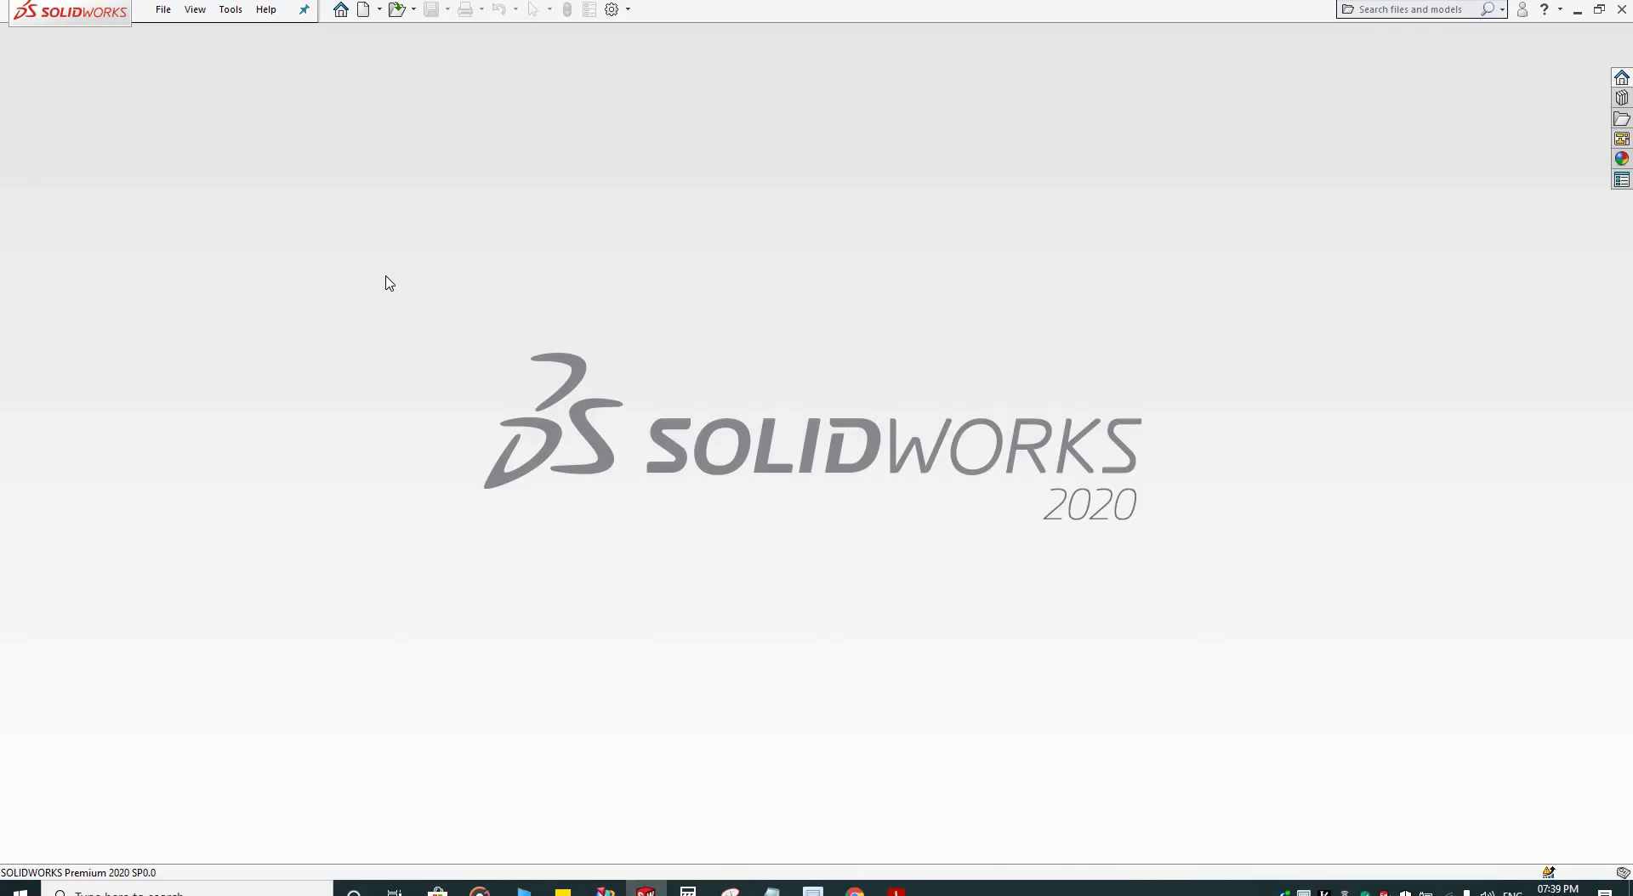
Step: Create a new part document and start a sketch on the Front Plane
{"action": "left_click", "coordinate": [363, 12]}
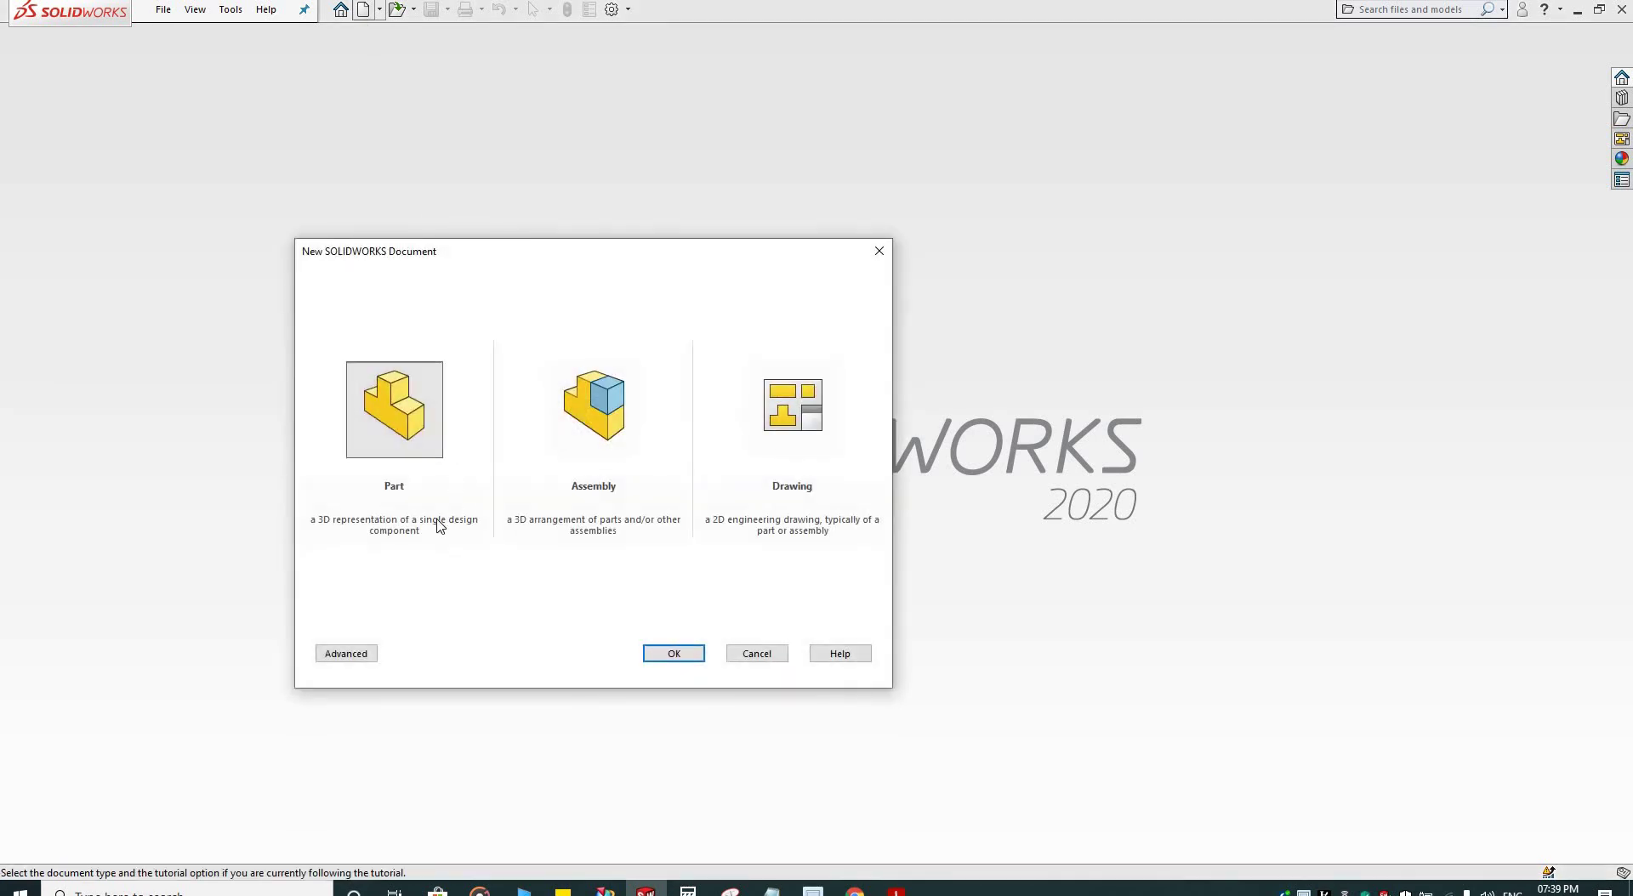
{"action": "left_click", "coordinate": [678, 653]}
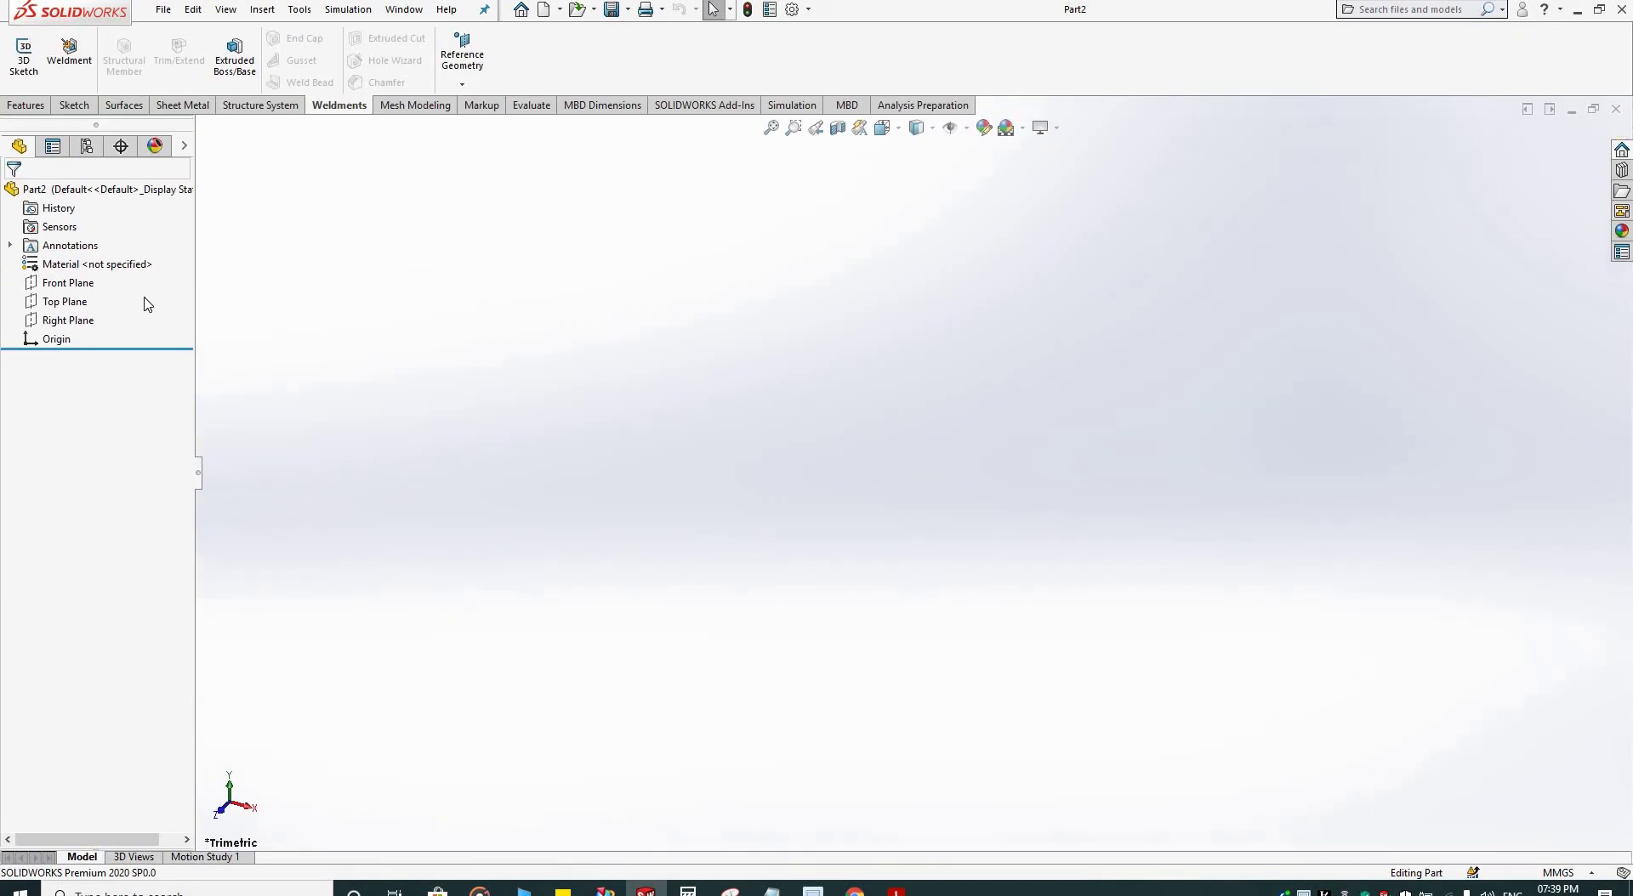
{"action": "left_click", "coordinate": [92, 283]}
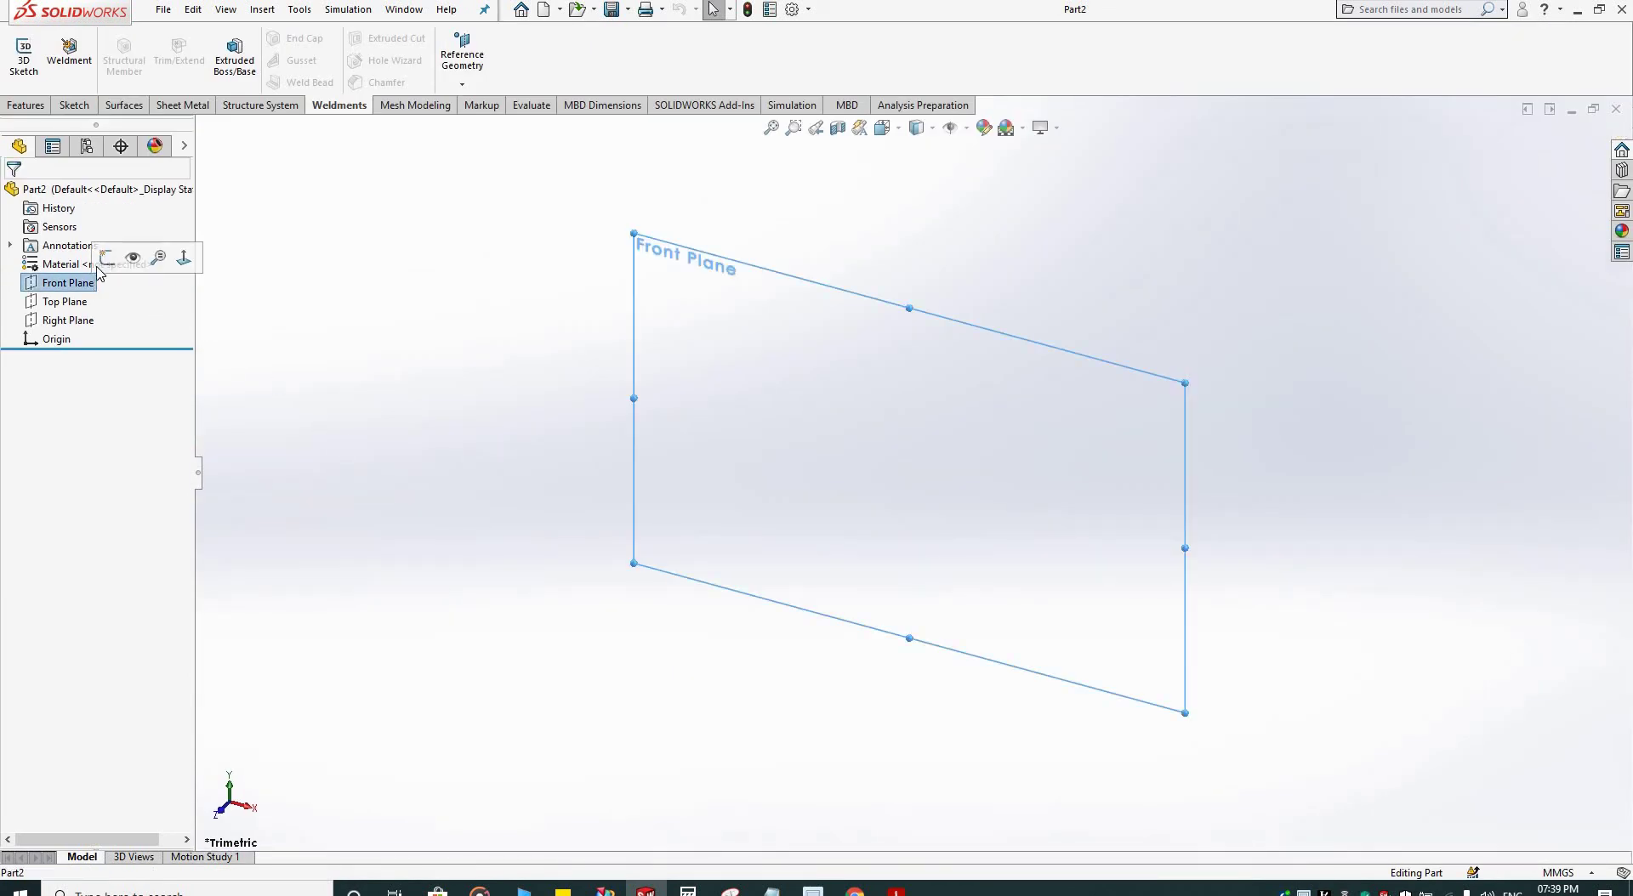
{"action": "left_click", "coordinate": [106, 257]}
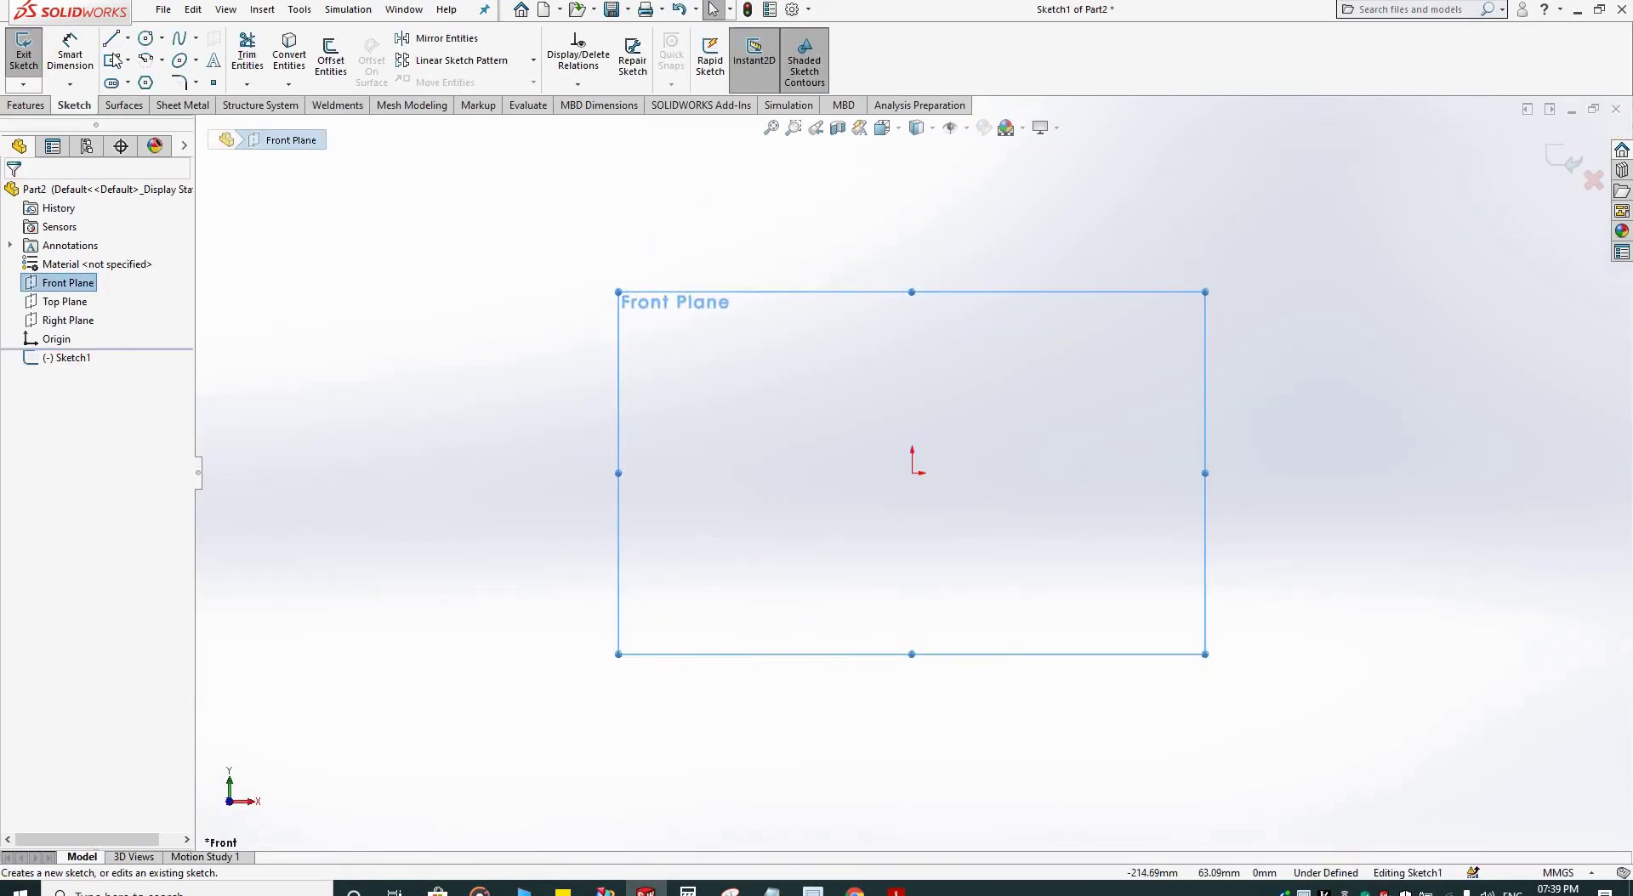
Step: Sketch a horizontal line about 78 mm long starting at the origin, and exit the sketch
{"action": "left_click", "coordinate": [110, 37]}
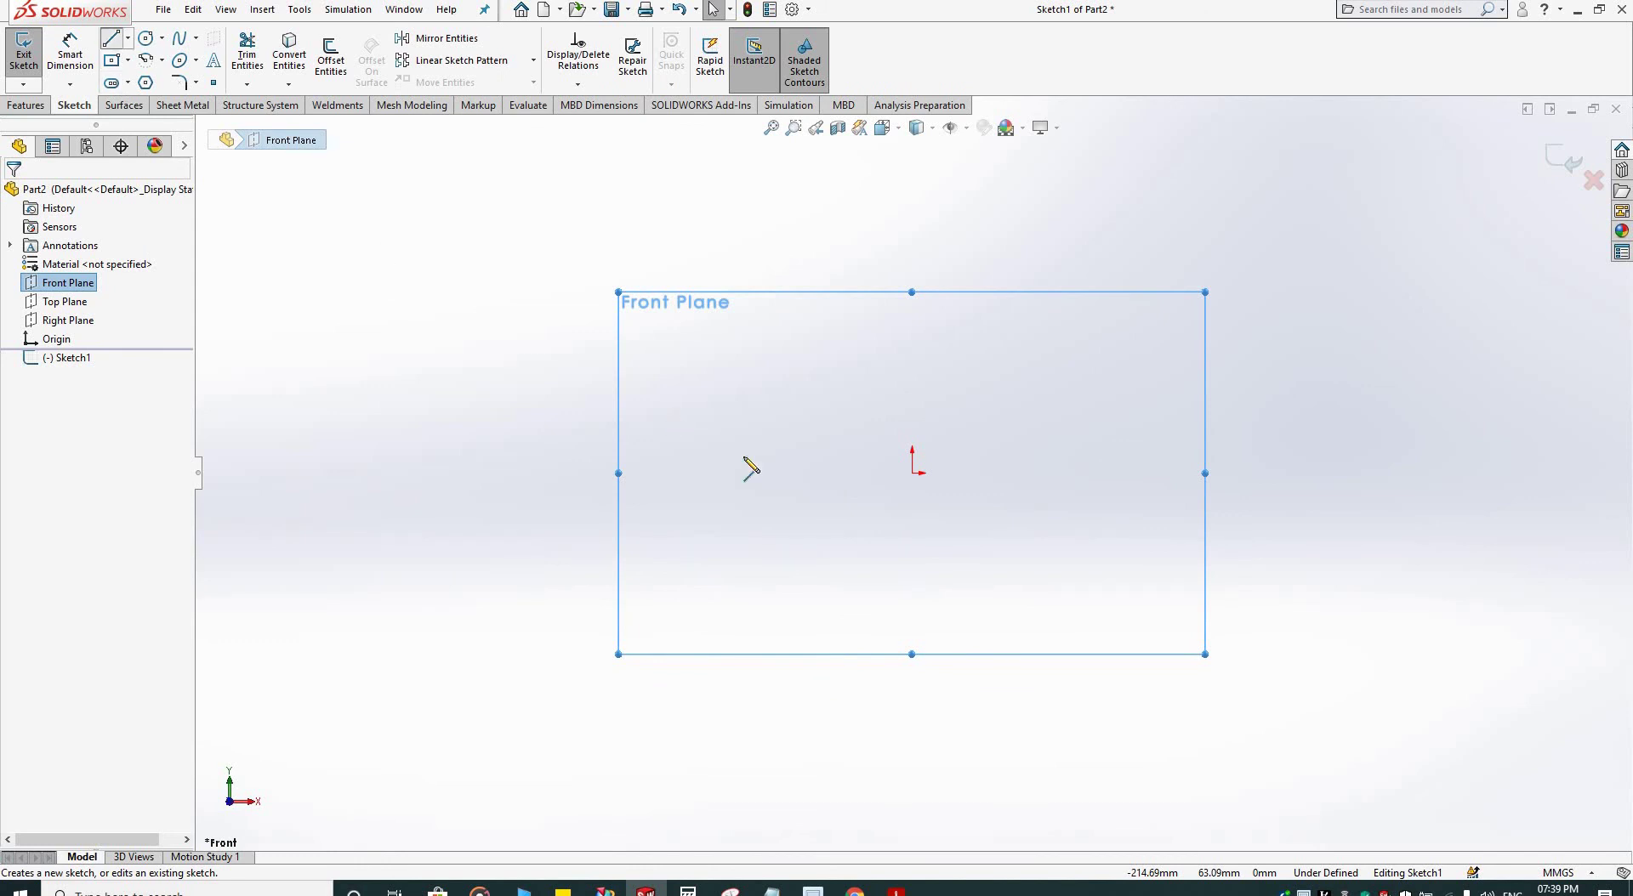
{"action": "left_click", "coordinate": [913, 474]}
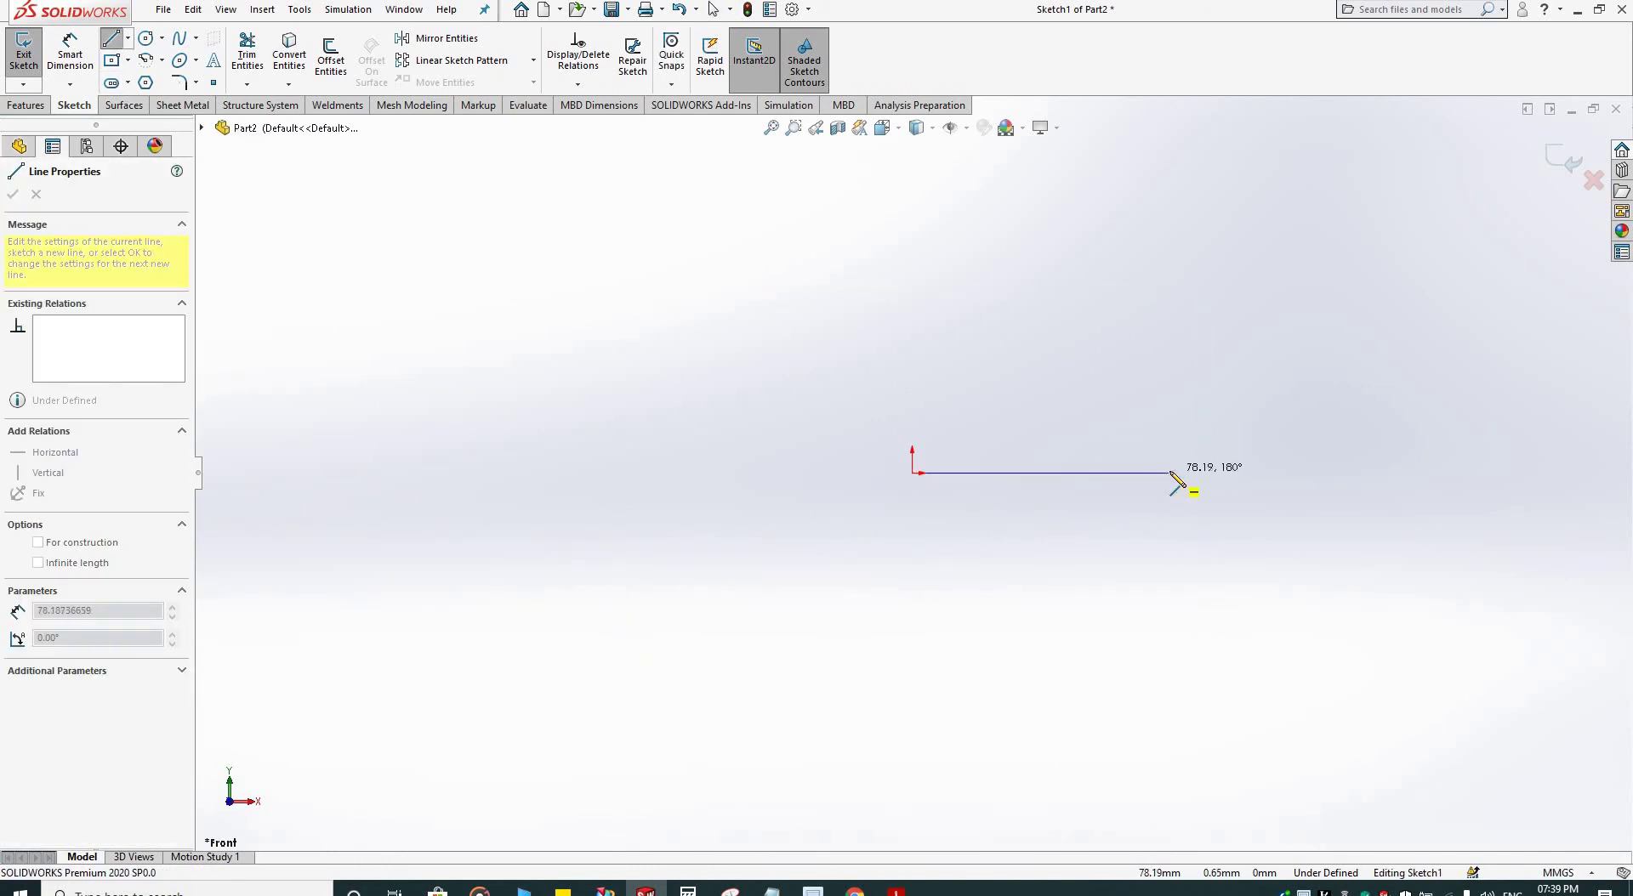
{"action": "left_click", "coordinate": [1171, 474]}
{"action": "key", "text": "Escape"}
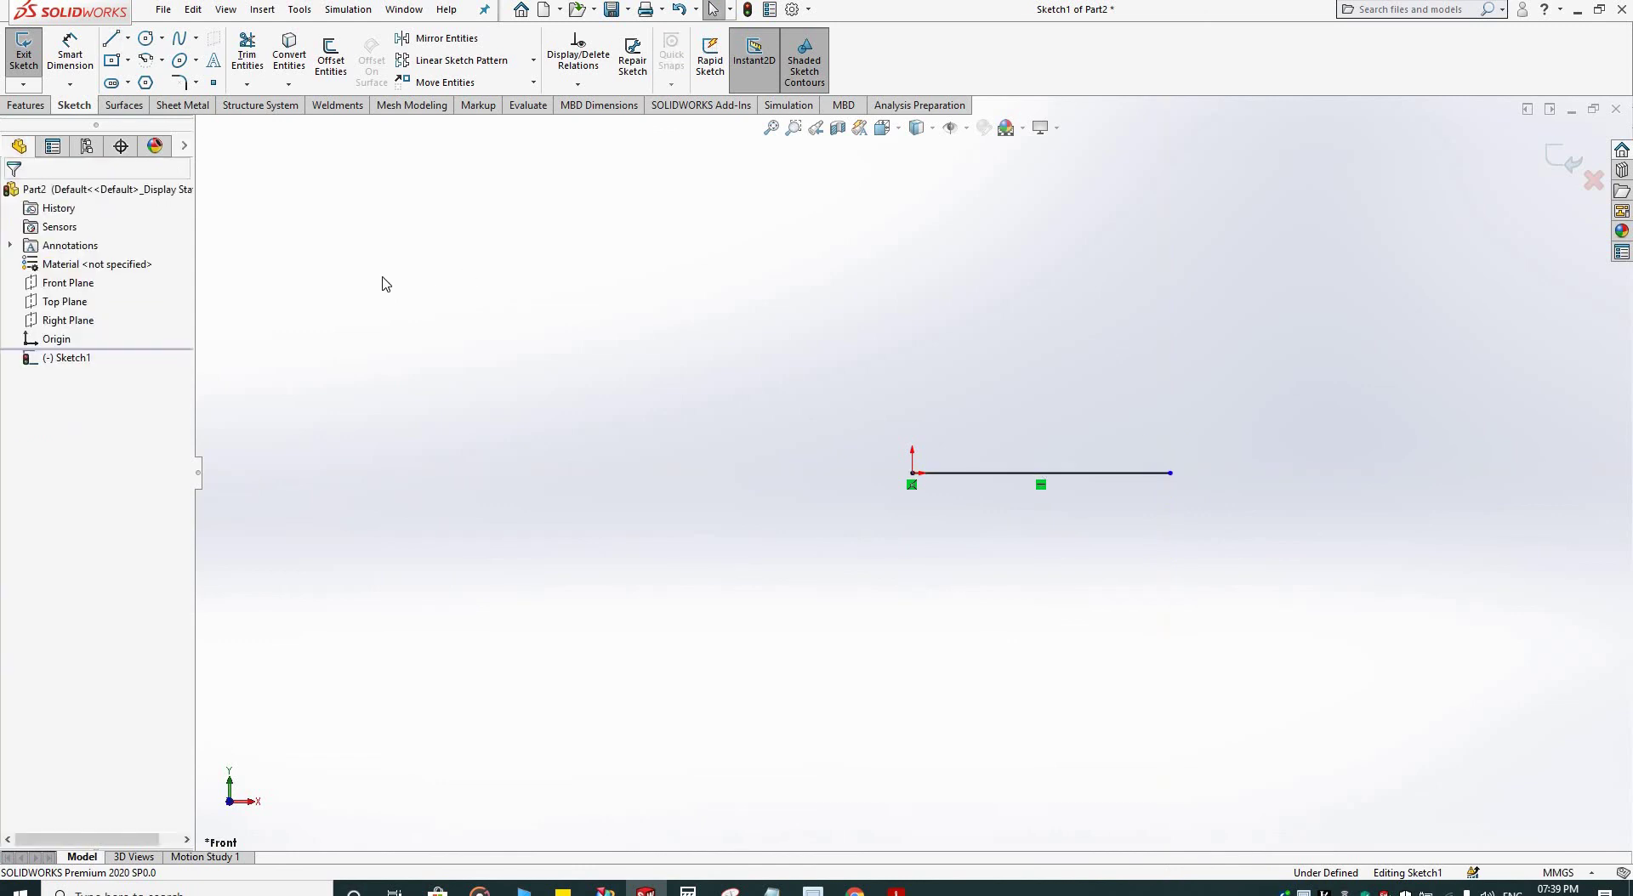
{"action": "left_click", "coordinate": [1559, 161]}
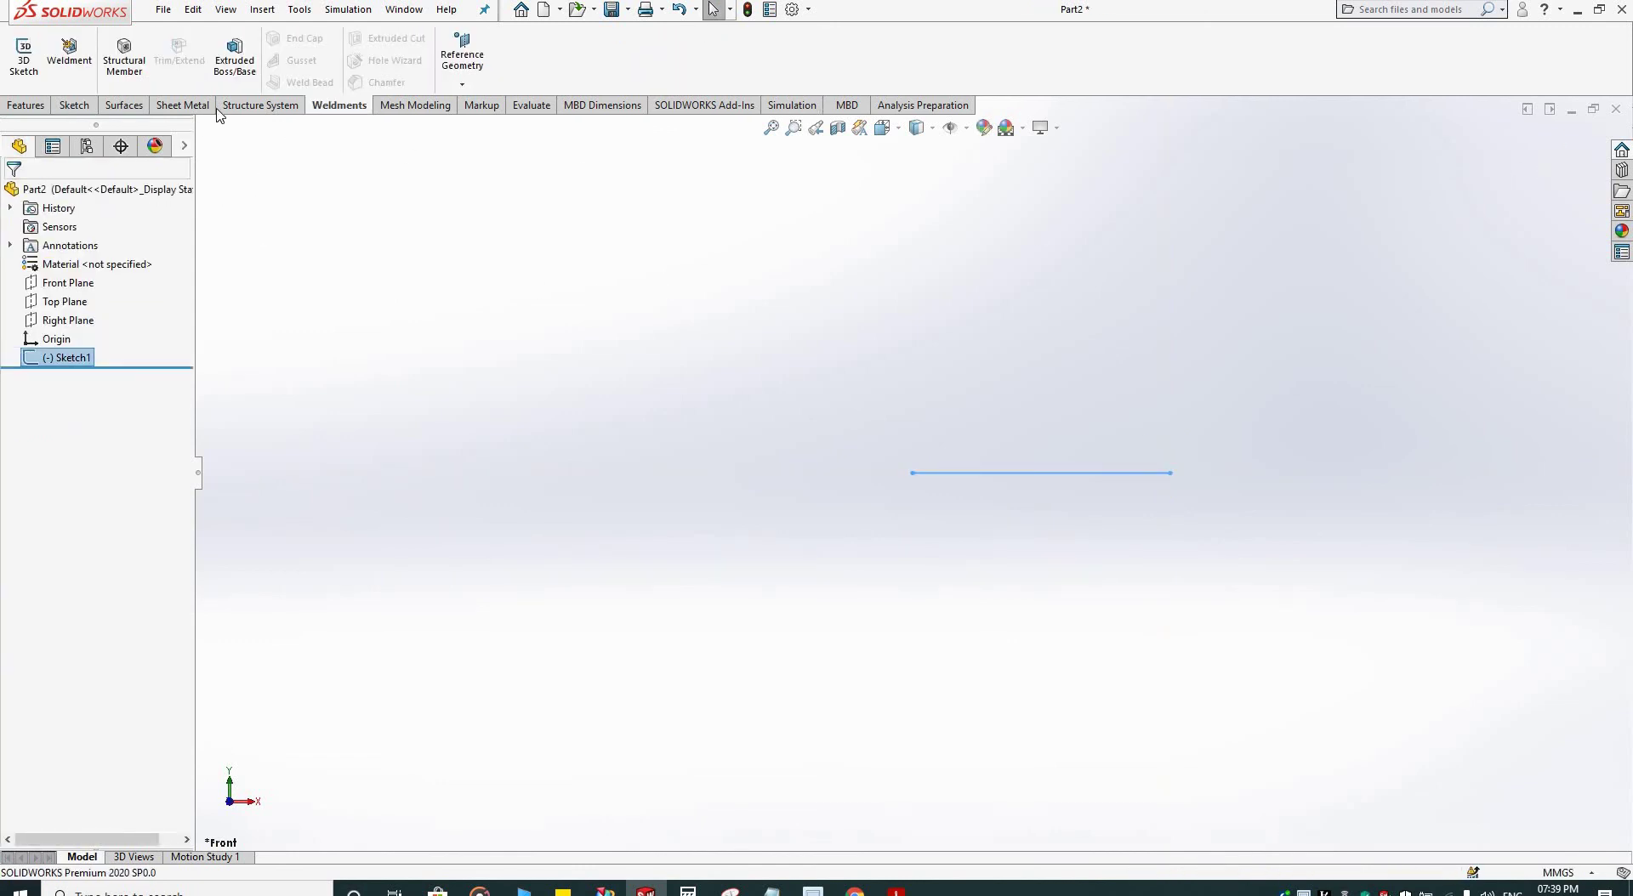
Step: Start a Structural Member with the custom standard, square type and 50x50x2 size, dismissing the invalid path warning
{"action": "left_click", "coordinate": [124, 60]}
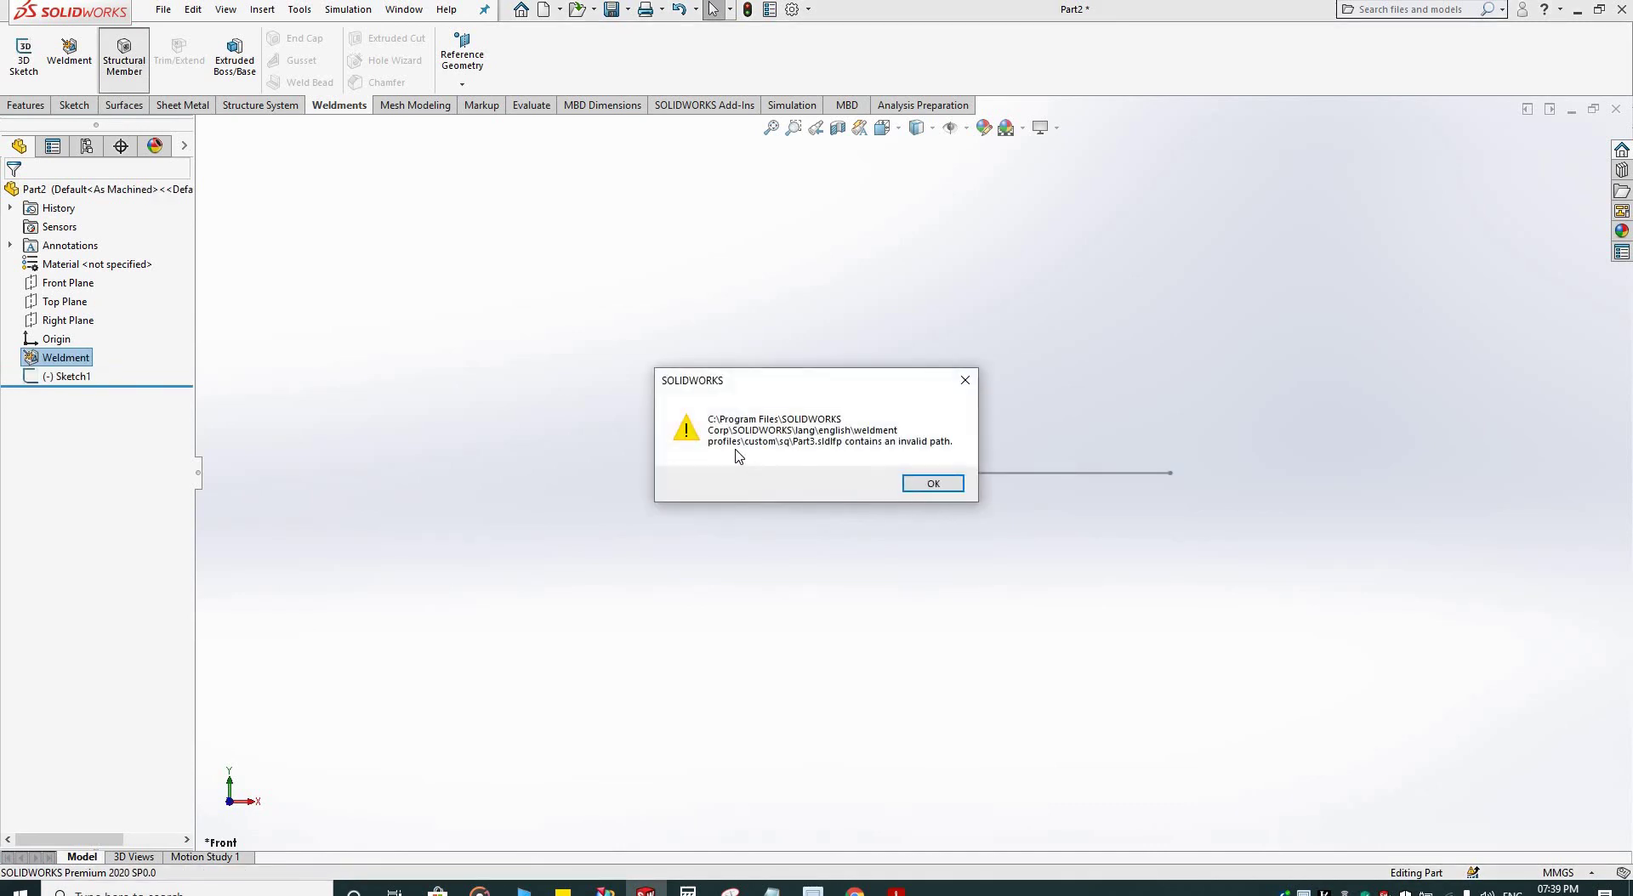
{"action": "left_click", "coordinate": [933, 482]}
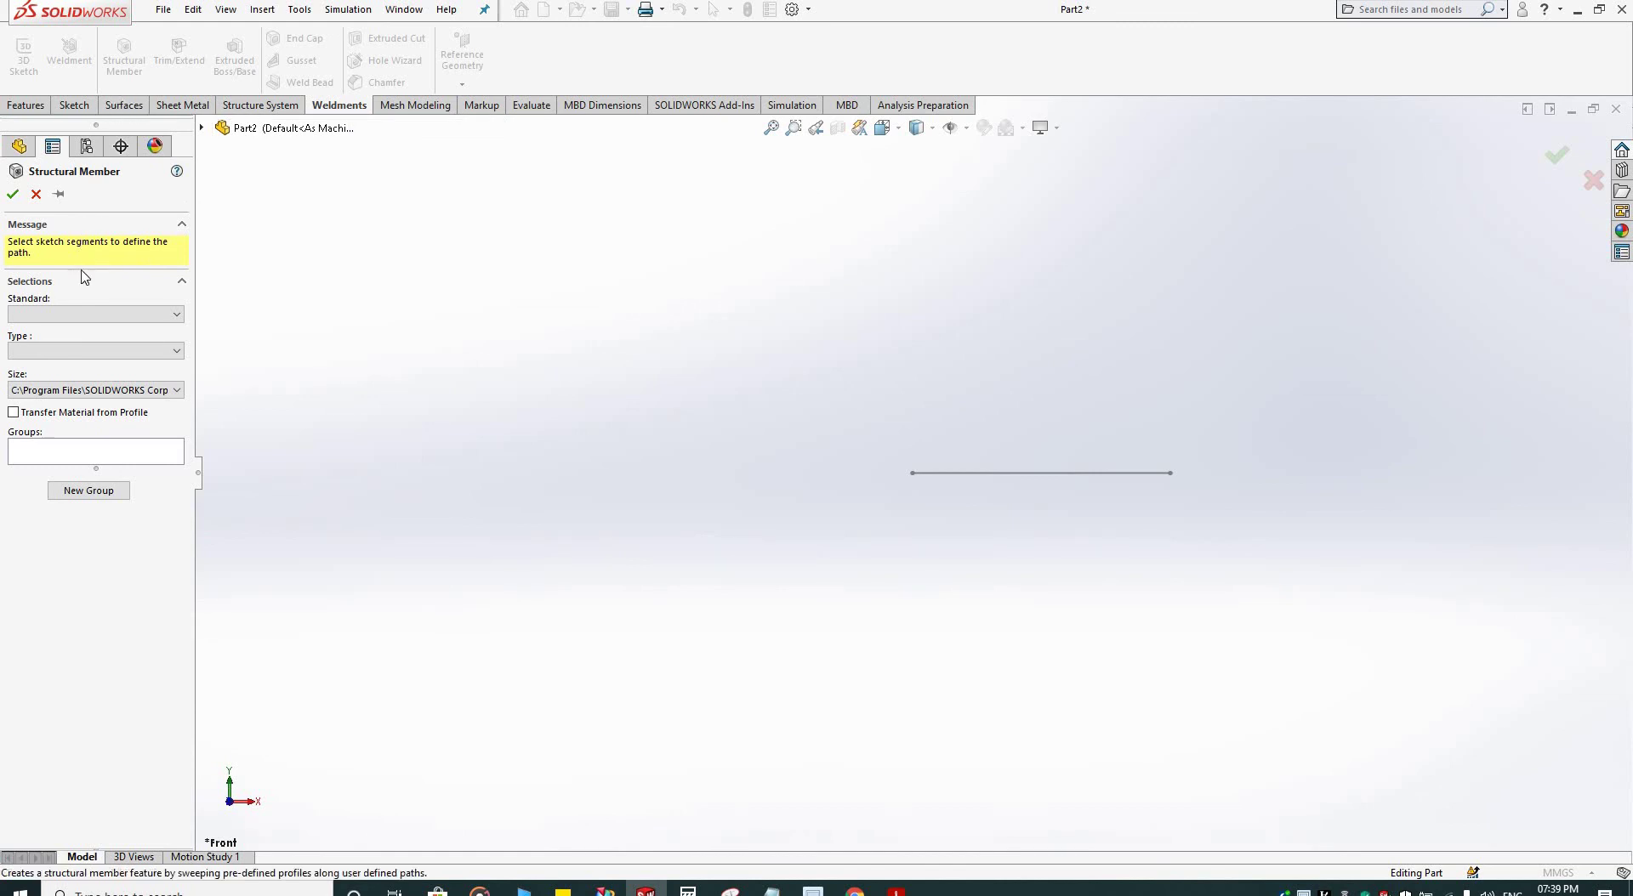
{"action": "left_click", "coordinate": [91, 314]}
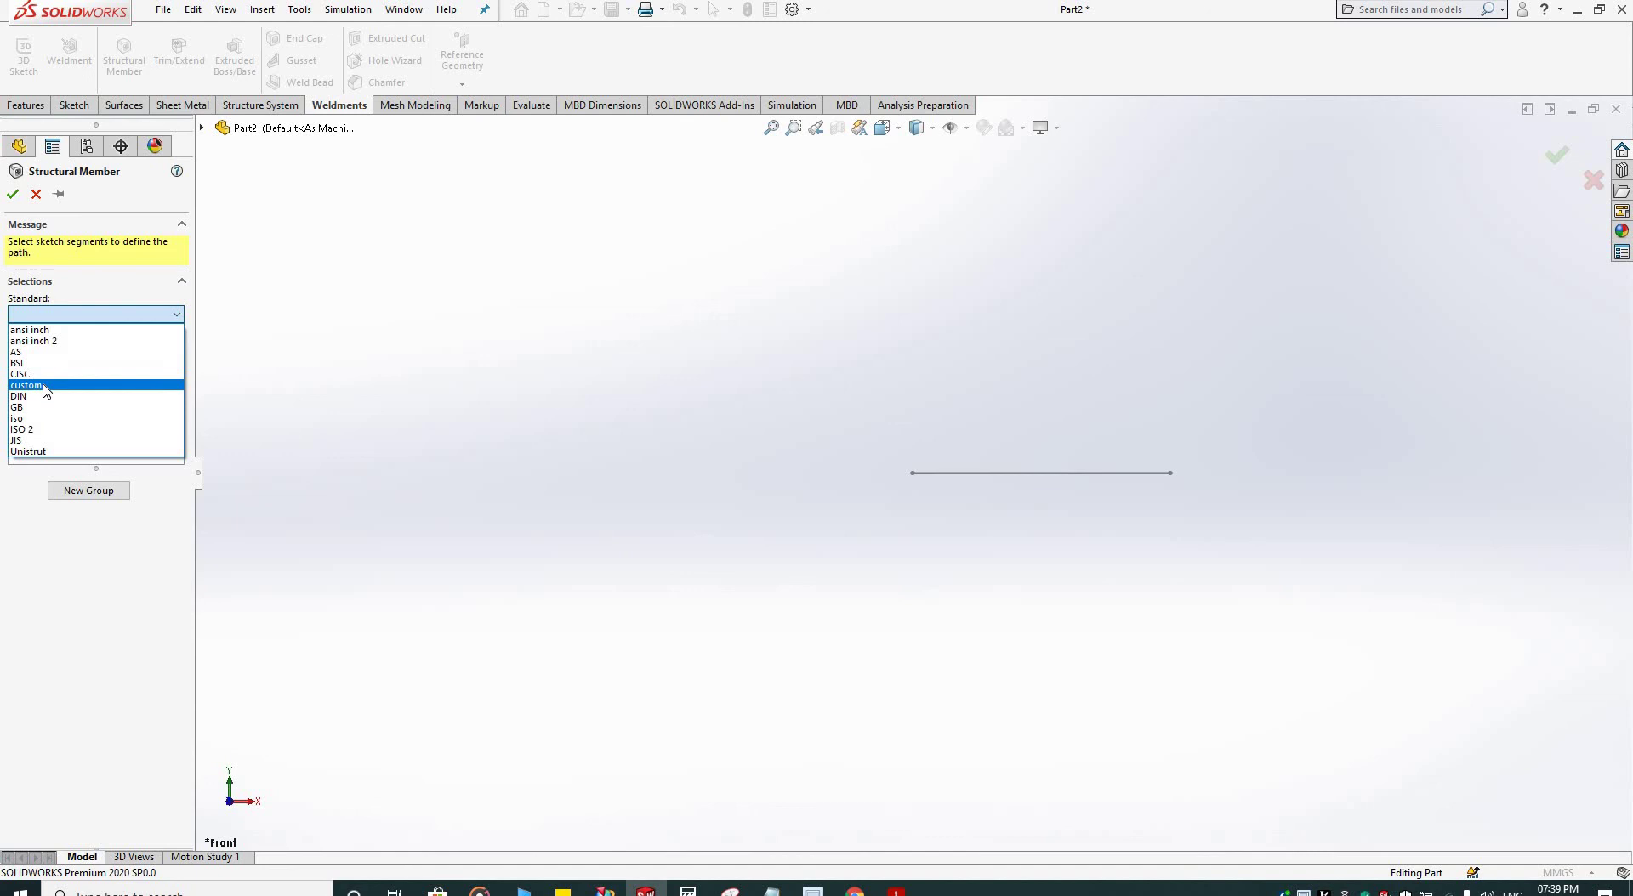
{"action": "left_click", "coordinate": [45, 388]}
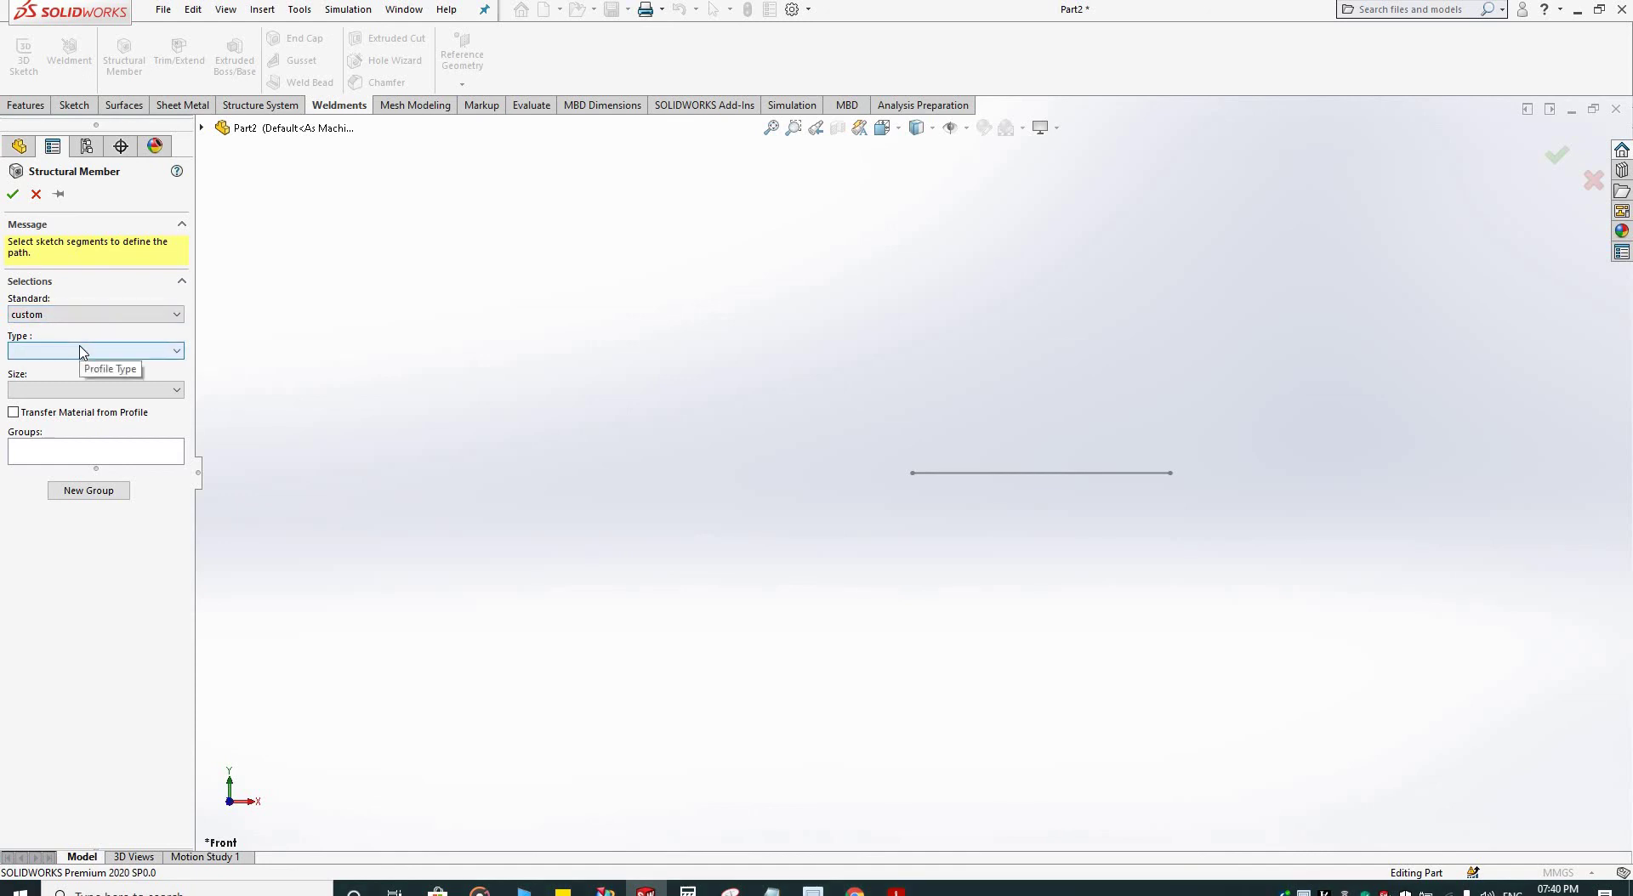
{"action": "left_click", "coordinate": [83, 351]}
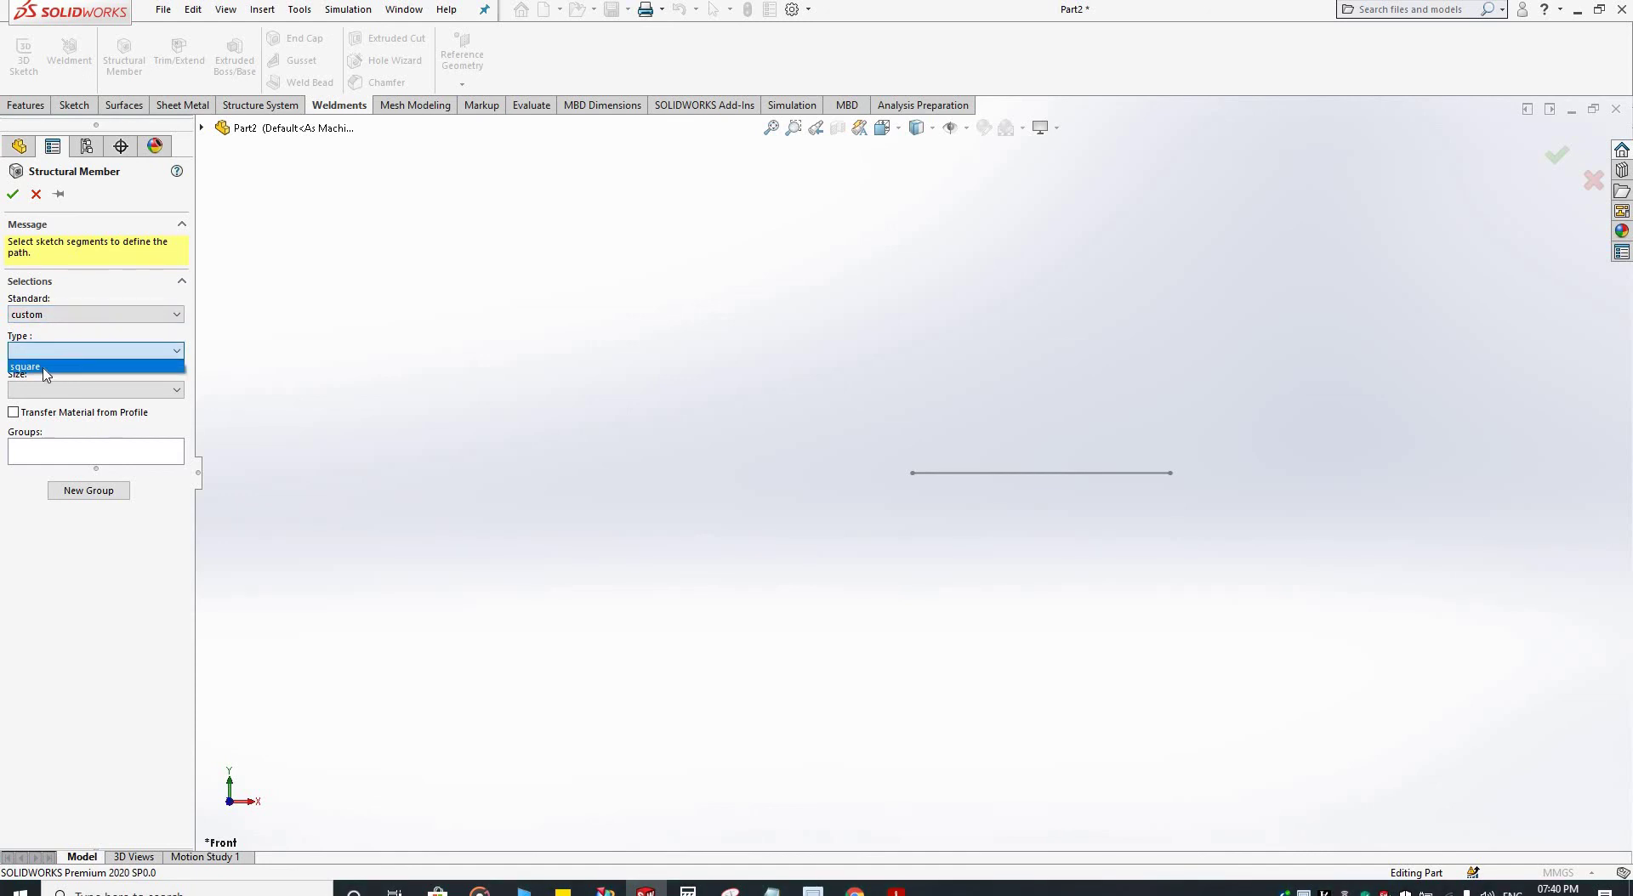
{"action": "left_click", "coordinate": [49, 367]}
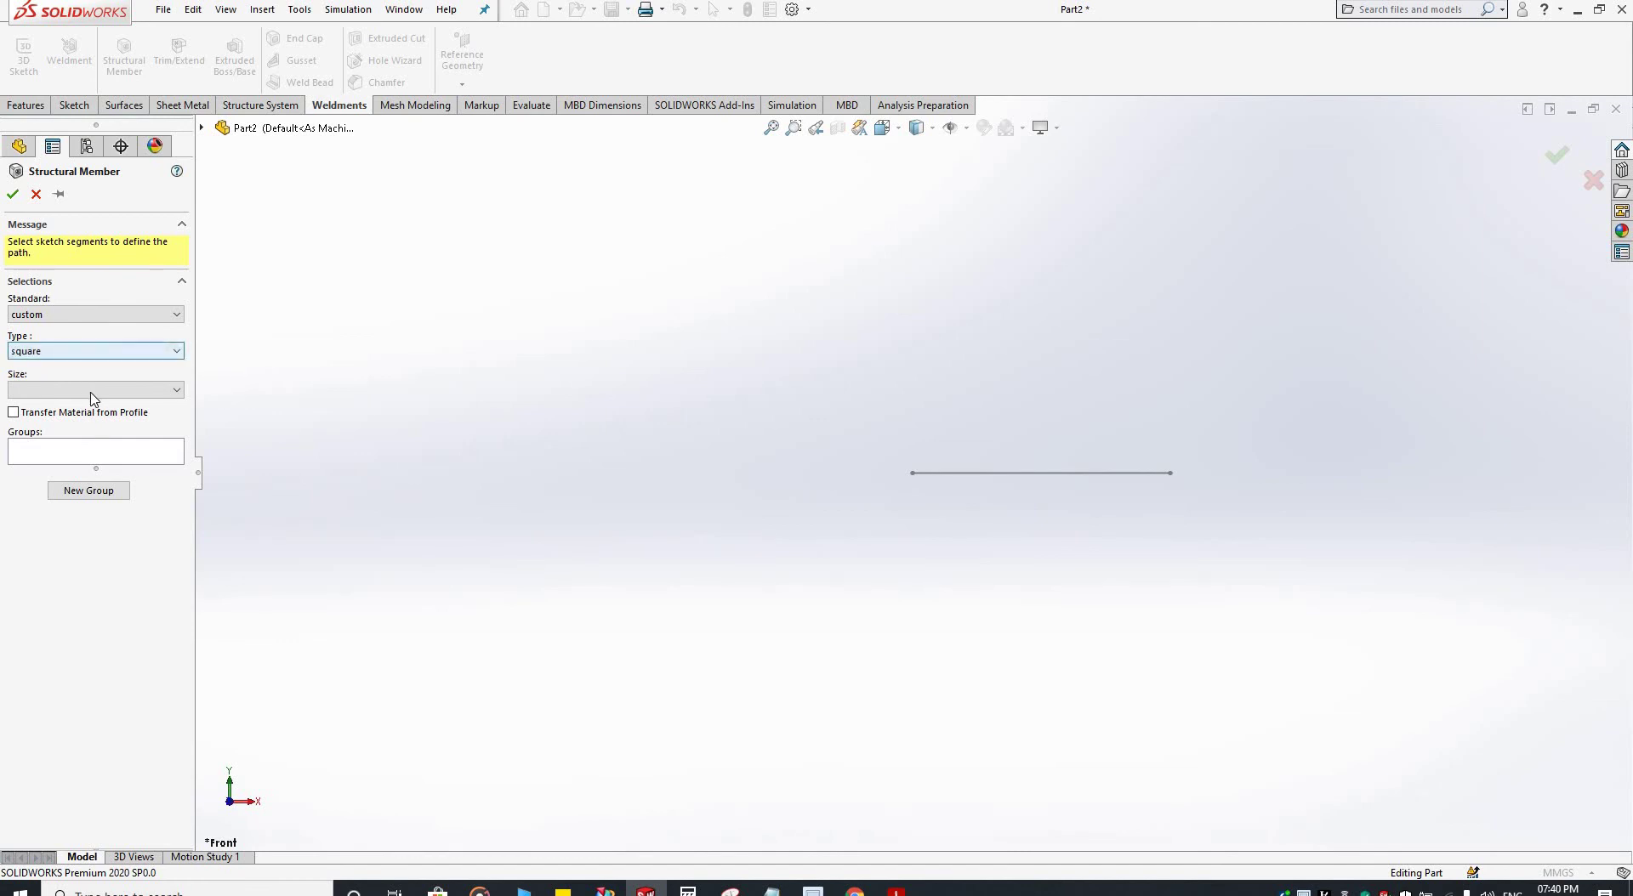
{"action": "left_click", "coordinate": [85, 391]}
{"action": "left_click", "coordinate": [84, 405]}
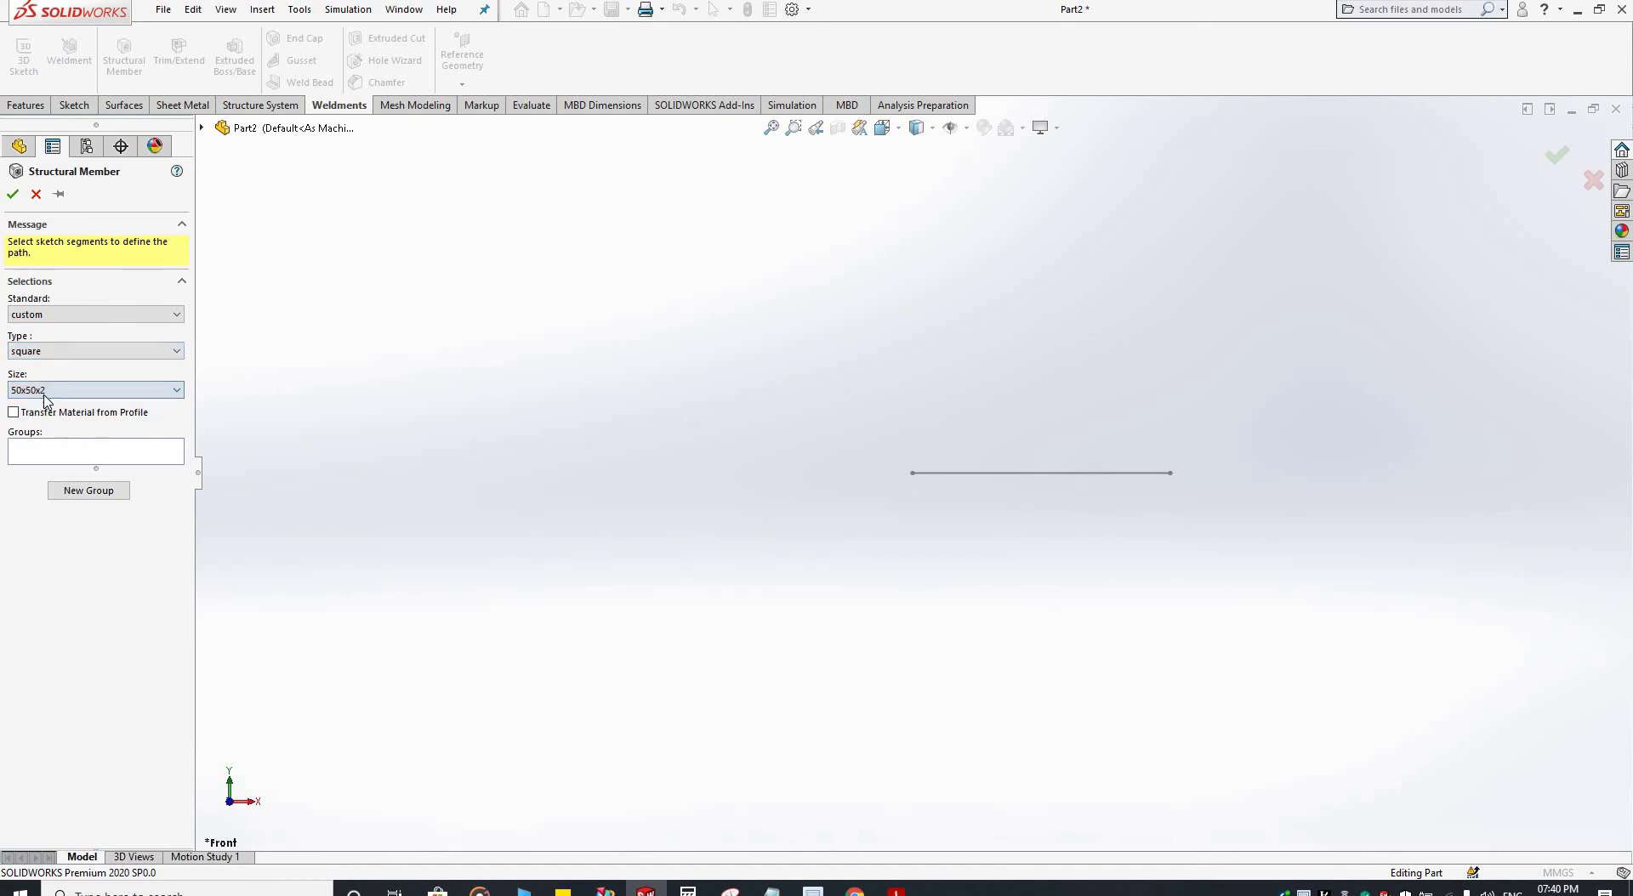
Step: Use the sketched horizontal line as the path and create the 50x50x2 square tube structural member along it
{"action": "left_click", "coordinate": [1021, 472]}
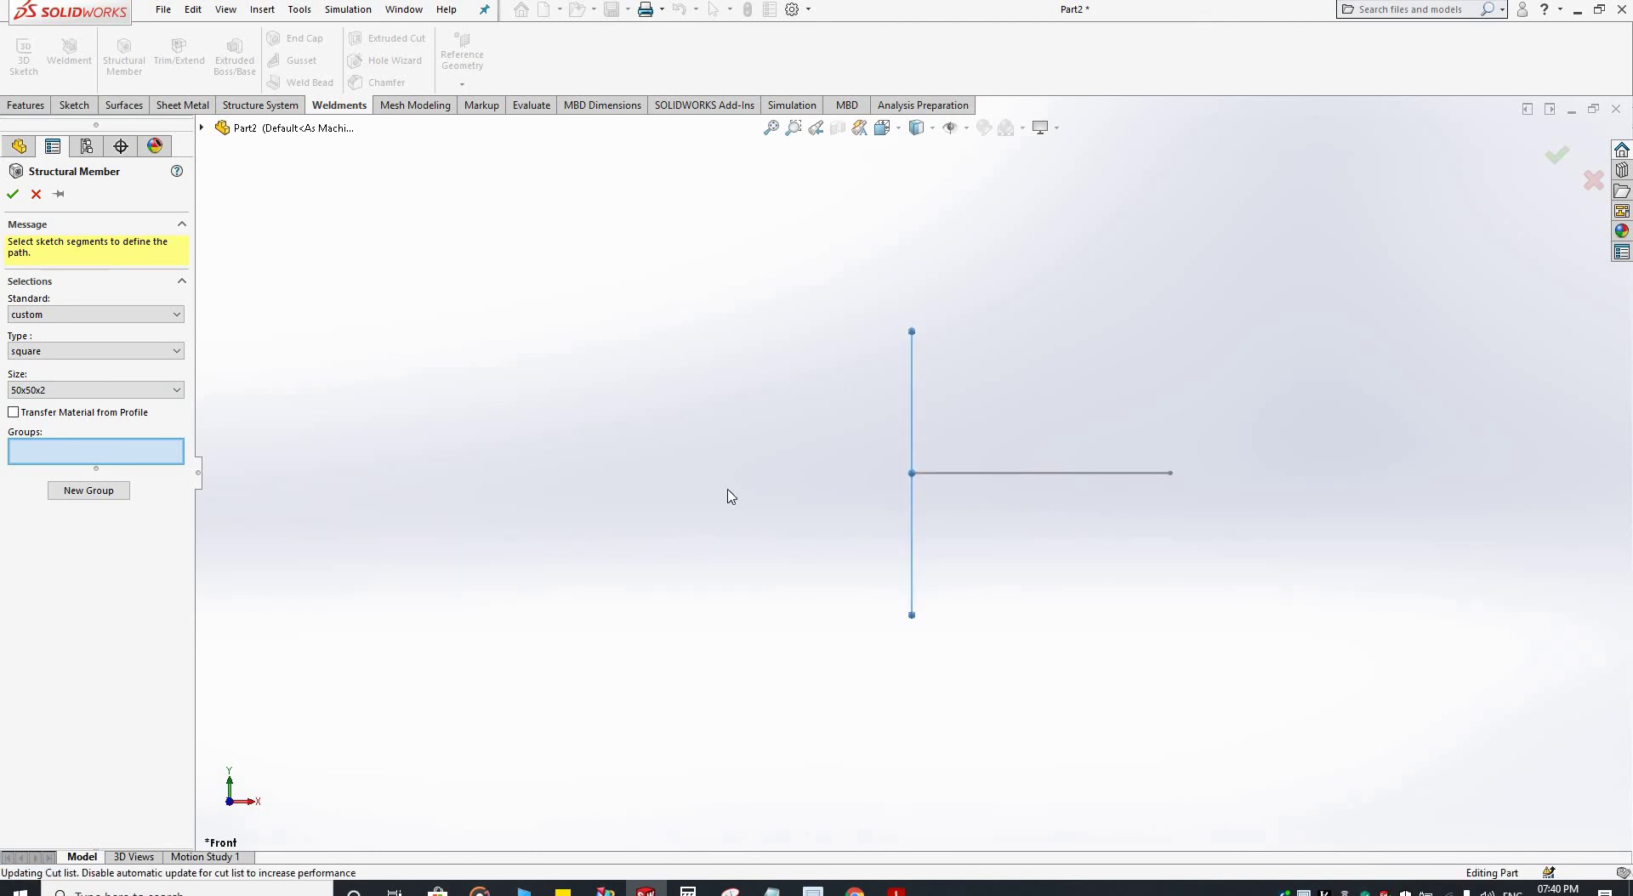
{"action": "middle_click_drag", "start_coordinate": [853, 503], "coordinate": [1106, 485]}
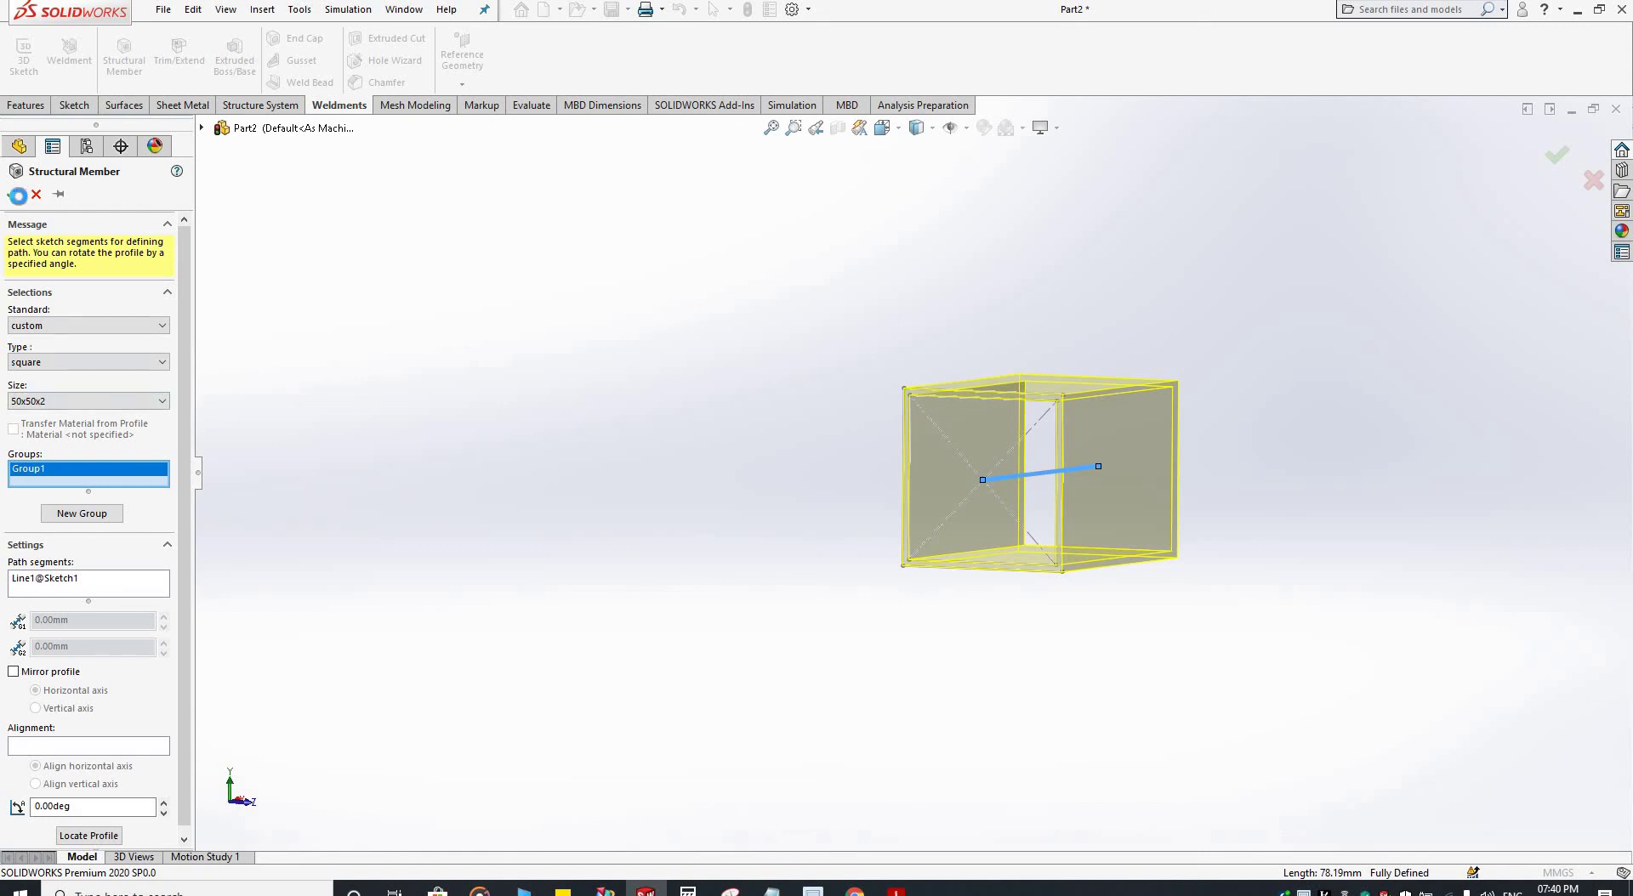
{"action": "left_click", "coordinate": [13, 193]}
{"action": "scroll", "coordinate": [1037, 426], "scroll_direction": "down", "scroll_amount": 4}
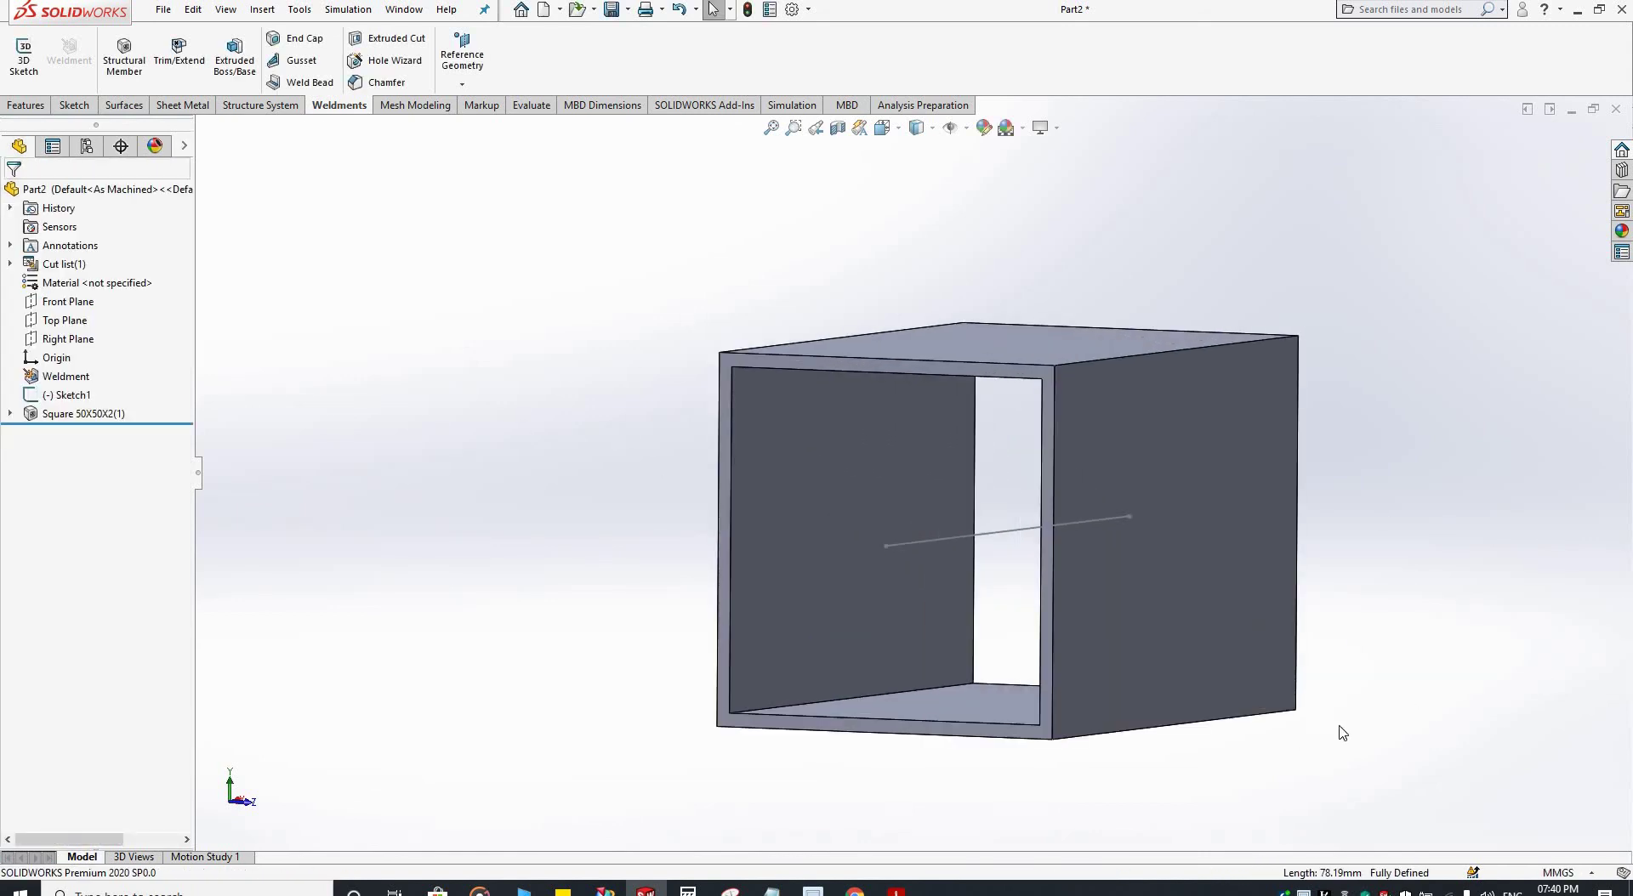
{"action": "middle_click_drag", "start_coordinate": [1378, 723], "coordinate": [1324, 659]}
{"action": "middle_click_drag", "start_coordinate": [1323, 675], "coordinate": [1275, 486]}
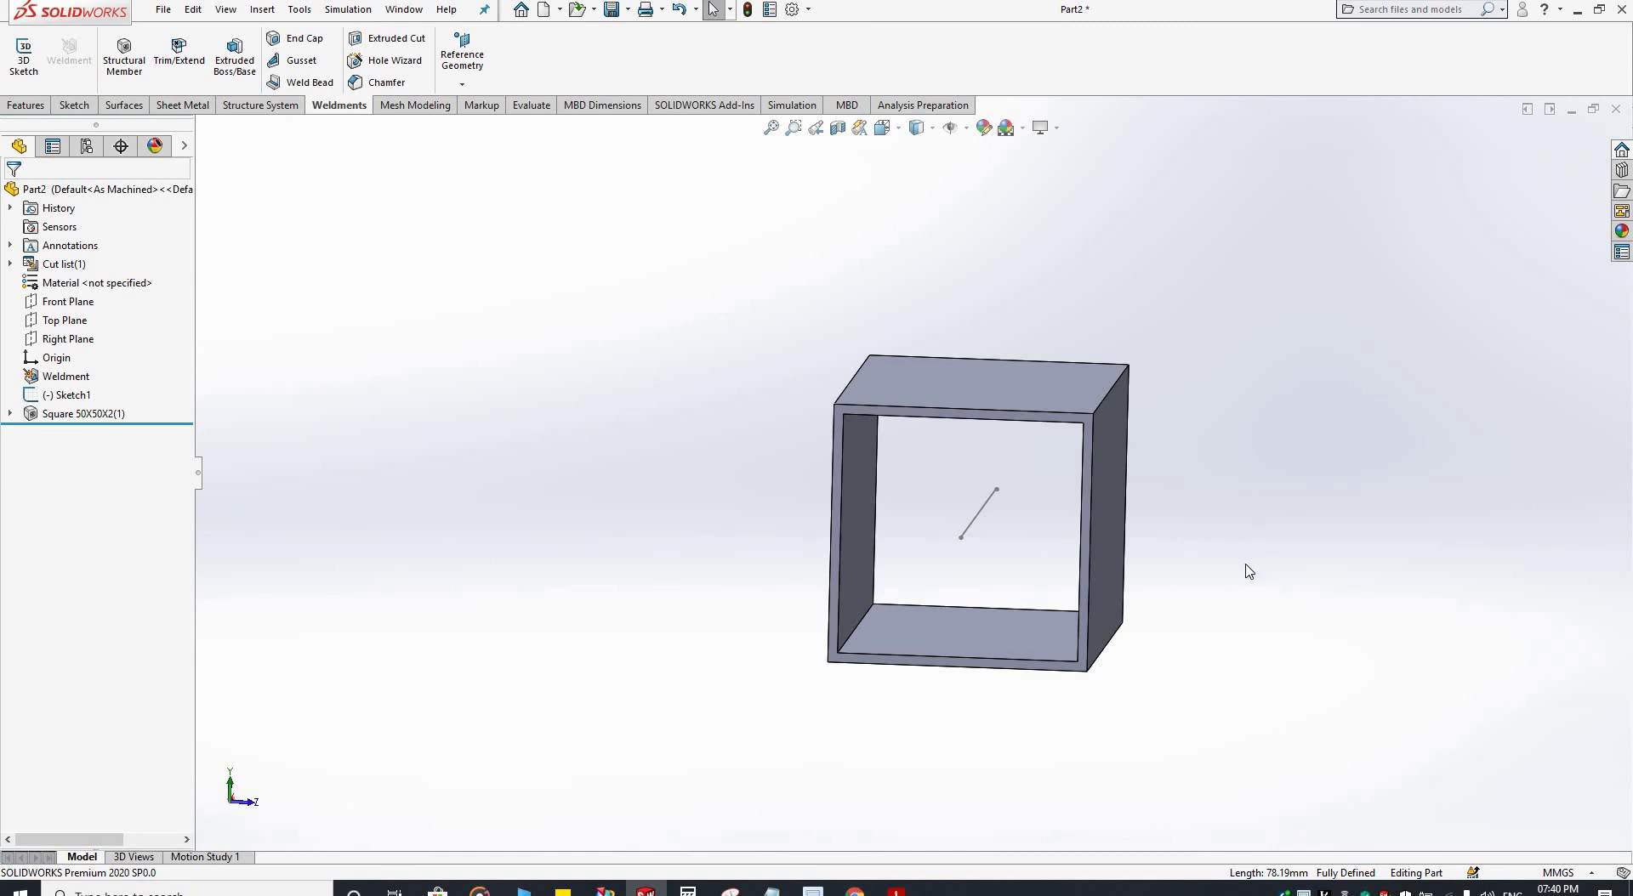
{"action": "middle_click_drag", "start_coordinate": [1249, 572], "coordinate": [1235, 602]}
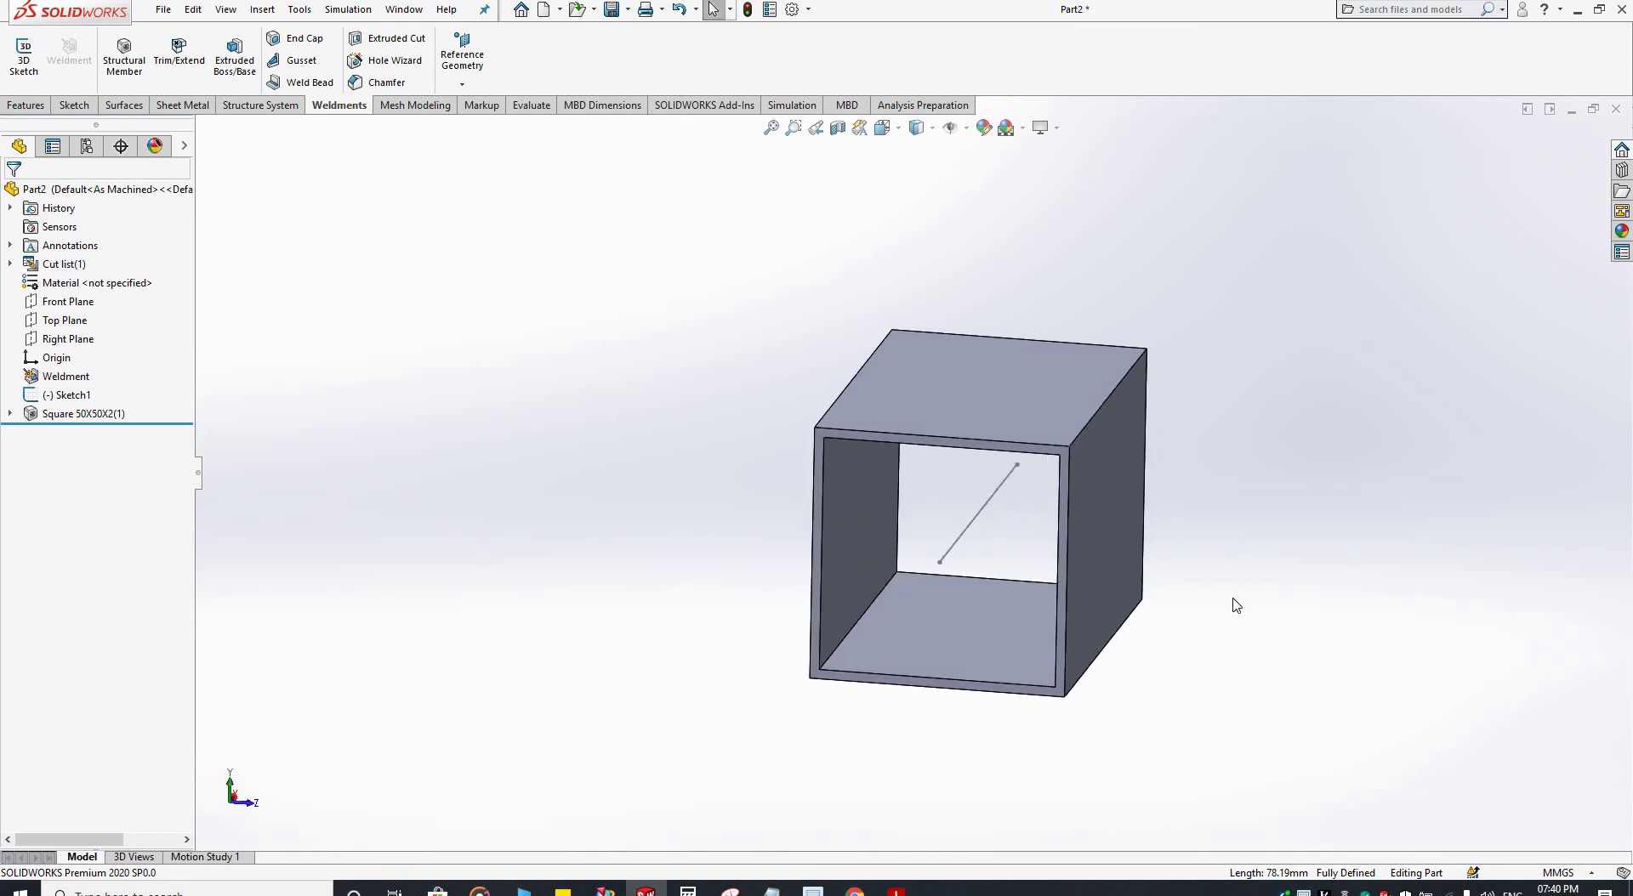